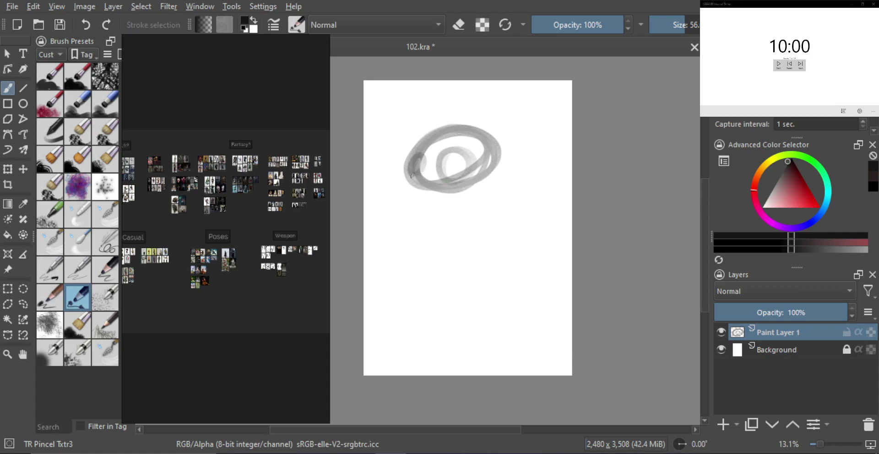
{"action": "left_click_drag", "start_coordinate": [486, 153], "coordinate": [477, 148]}
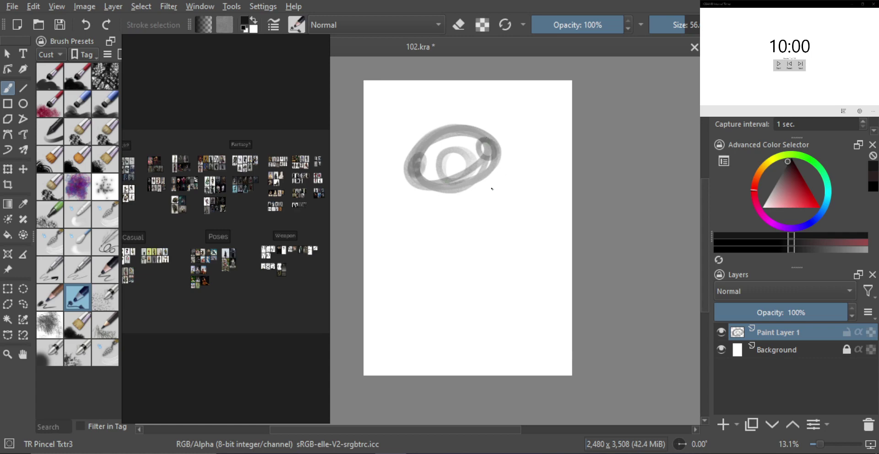
{"action": "mouse_move", "coordinate": [446, 202]}
{"action": "left_mouse_down"}
{"action": "mouse_move", "coordinate": [457, 169]}
{"action": "mouse_move", "coordinate": [483, 171]}
{"action": "mouse_move", "coordinate": [467, 209]}
{"action": "mouse_move", "coordinate": [440, 204]}
{"action": "mouse_move", "coordinate": [486, 185]}
{"action": "mouse_move", "coordinate": [512, 226]}
{"action": "mouse_move", "coordinate": [473, 212]}
{"action": "mouse_move", "coordinate": [493, 175]}
{"action": "mouse_move", "coordinate": [542, 180]}
{"action": "mouse_move", "coordinate": [540, 197]}
{"action": "mouse_move", "coordinate": [497, 238]}
{"action": "mouse_move", "coordinate": [528, 223]}
{"action": "left_mouse_up"}
{"action": "mouse_move", "coordinate": [465, 224]}
{"action": "left_mouse_down"}
{"action": "mouse_move", "coordinate": [500, 241]}
{"action": "mouse_move", "coordinate": [500, 211]}
{"action": "mouse_move", "coordinate": [469, 209]}
{"action": "mouse_move", "coordinate": [474, 227]}
{"action": "mouse_move", "coordinate": [515, 188]}
{"action": "mouse_move", "coordinate": [509, 174]}
{"action": "mouse_move", "coordinate": [533, 215]}
{"action": "left_mouse_up"}
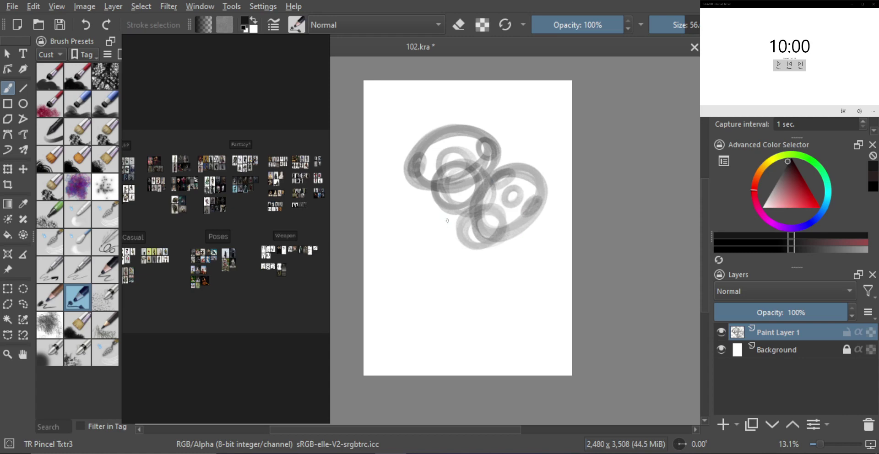
{"action": "mouse_move", "coordinate": [447, 221]}
{"action": "left_mouse_down"}
{"action": "mouse_move", "coordinate": [432, 231]}
{"action": "mouse_move", "coordinate": [430, 218]}
{"action": "mouse_move", "coordinate": [454, 216]}
{"action": "mouse_move", "coordinate": [459, 238]}
{"action": "left_mouse_up"}
{"action": "left_click_drag", "start_coordinate": [428, 196], "coordinate": [417, 198]}
{"action": "mouse_move", "coordinate": [473, 242]}
{"action": "left_mouse_down"}
{"action": "mouse_move", "coordinate": [466, 260]}
{"action": "mouse_move", "coordinate": [486, 242]}
{"action": "left_mouse_up"}
{"action": "mouse_move", "coordinate": [433, 201]}
{"action": "left_mouse_down"}
{"action": "mouse_move", "coordinate": [498, 235]}
{"action": "mouse_move", "coordinate": [425, 248]}
{"action": "mouse_move", "coordinate": [439, 265]}
{"action": "mouse_move", "coordinate": [408, 220]}
{"action": "mouse_move", "coordinate": [425, 277]}
{"action": "mouse_move", "coordinate": [412, 231]}
{"action": "mouse_move", "coordinate": [400, 270]}
{"action": "left_mouse_up"}
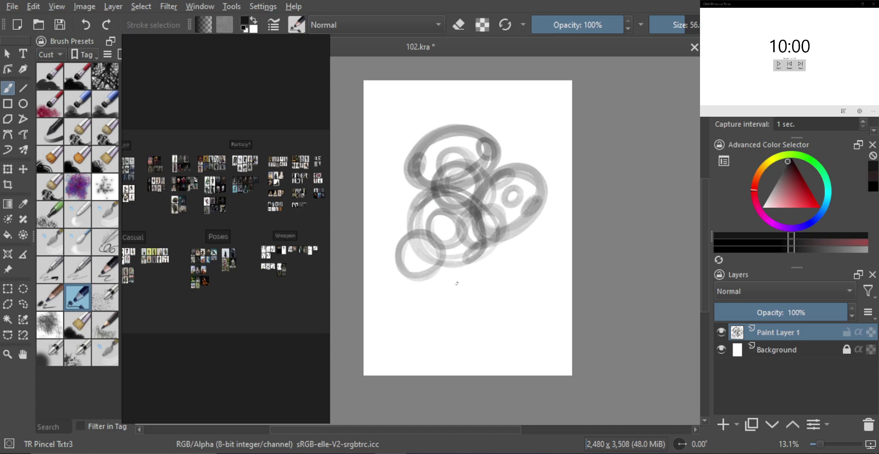
{"action": "mouse_move", "coordinate": [471, 285]}
{"action": "left_mouse_down"}
{"action": "mouse_move", "coordinate": [415, 321]}
{"action": "mouse_move", "coordinate": [482, 284]}
{"action": "mouse_move", "coordinate": [439, 320]}
{"action": "mouse_move", "coordinate": [409, 318]}
{"action": "mouse_move", "coordinate": [491, 286]}
{"action": "mouse_move", "coordinate": [423, 325]}
{"action": "mouse_move", "coordinate": [437, 292]}
{"action": "mouse_move", "coordinate": [490, 290]}
{"action": "mouse_move", "coordinate": [416, 320]}
{"action": "left_mouse_up"}
{"action": "mouse_move", "coordinate": [509, 276]}
{"action": "left_mouse_down"}
{"action": "mouse_move", "coordinate": [460, 300]}
{"action": "mouse_move", "coordinate": [518, 270]}
{"action": "mouse_move", "coordinate": [458, 298]}
{"action": "left_mouse_up"}
{"action": "mouse_move", "coordinate": [405, 317]}
{"action": "left_mouse_down"}
{"action": "mouse_move", "coordinate": [383, 348]}
{"action": "mouse_move", "coordinate": [382, 337]}
{"action": "mouse_move", "coordinate": [421, 317]}
{"action": "mouse_move", "coordinate": [374, 352]}
{"action": "left_mouse_up"}
{"action": "mouse_move", "coordinate": [438, 293]}
{"action": "left_mouse_down"}
{"action": "mouse_move", "coordinate": [462, 338]}
{"action": "mouse_move", "coordinate": [438, 289]}
{"action": "mouse_move", "coordinate": [467, 328]}
{"action": "mouse_move", "coordinate": [443, 322]}
{"action": "mouse_move", "coordinate": [424, 276]}
{"action": "mouse_move", "coordinate": [451, 300]}
{"action": "mouse_move", "coordinate": [464, 328]}
{"action": "mouse_move", "coordinate": [448, 328]}
{"action": "mouse_move", "coordinate": [480, 307]}
{"action": "left_mouse_up"}
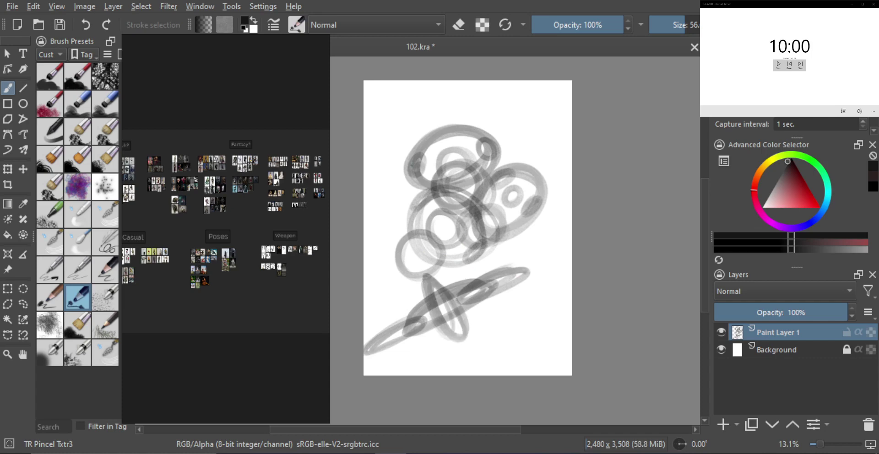
{"action": "mouse_move", "coordinate": [409, 190]}
{"action": "left_mouse_down"}
{"action": "mouse_move", "coordinate": [417, 128]}
{"action": "mouse_move", "coordinate": [409, 188]}
{"action": "left_mouse_up"}
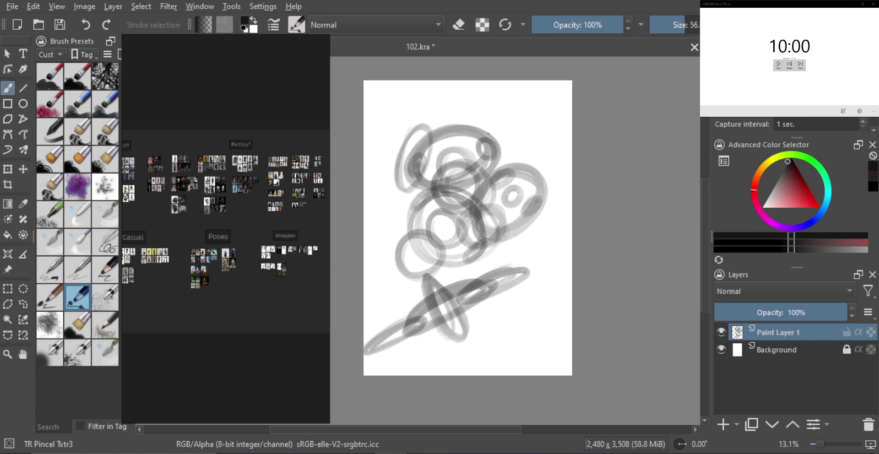
{"action": "mouse_move", "coordinate": [470, 121]}
{"action": "left_mouse_down"}
{"action": "mouse_move", "coordinate": [484, 165]}
{"action": "mouse_move", "coordinate": [517, 154]}
{"action": "mouse_move", "coordinate": [462, 125]}
{"action": "mouse_move", "coordinate": [463, 148]}
{"action": "mouse_move", "coordinate": [530, 176]}
{"action": "left_mouse_up"}
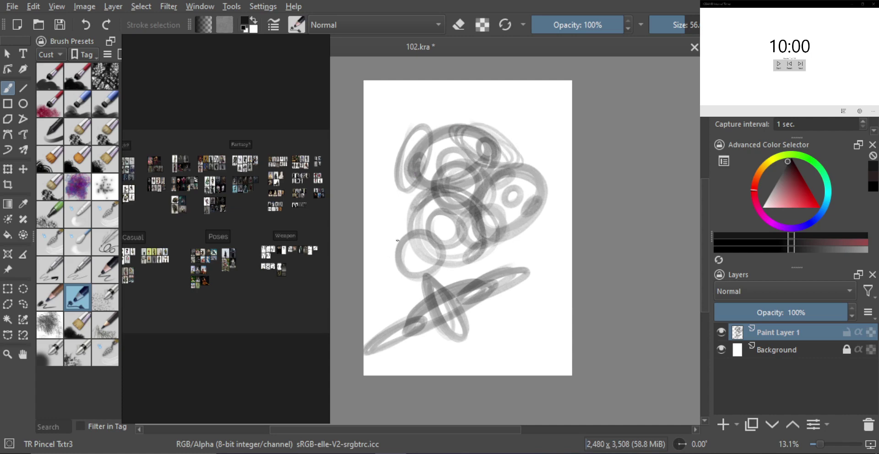
{"action": "mouse_move", "coordinate": [397, 240]}
{"action": "left_mouse_down"}
{"action": "mouse_move", "coordinate": [383, 253]}
{"action": "mouse_move", "coordinate": [405, 237]}
{"action": "left_mouse_up"}
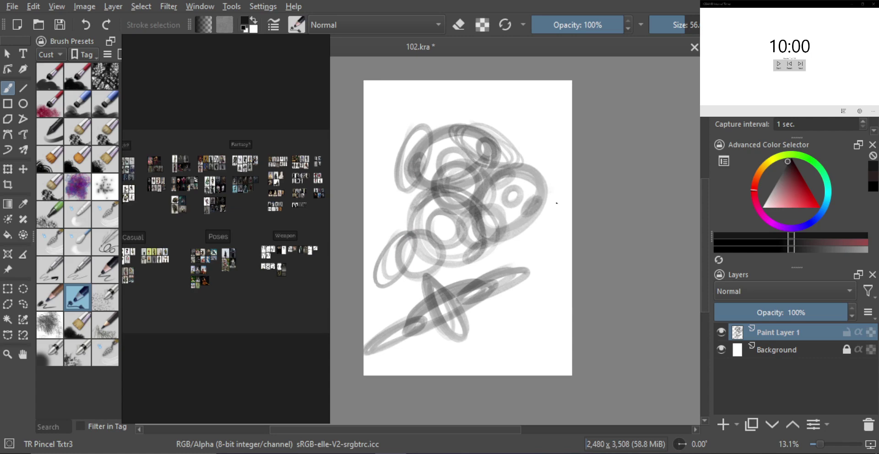
{"action": "mouse_move", "coordinate": [569, 212]}
{"action": "left_mouse_down"}
{"action": "mouse_move", "coordinate": [534, 188]}
{"action": "mouse_move", "coordinate": [524, 207]}
{"action": "left_mouse_up"}
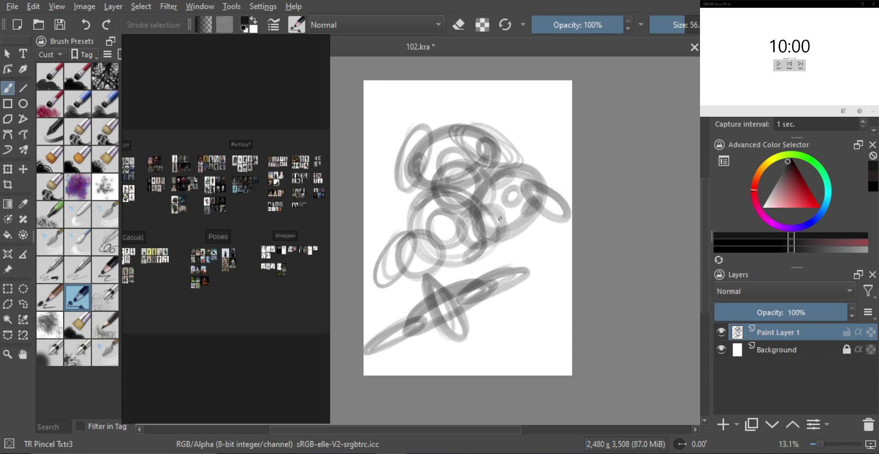
- Clear all the warm-up scribbles from Paint Layer 1
{"action": "key", "text": "Delete"}
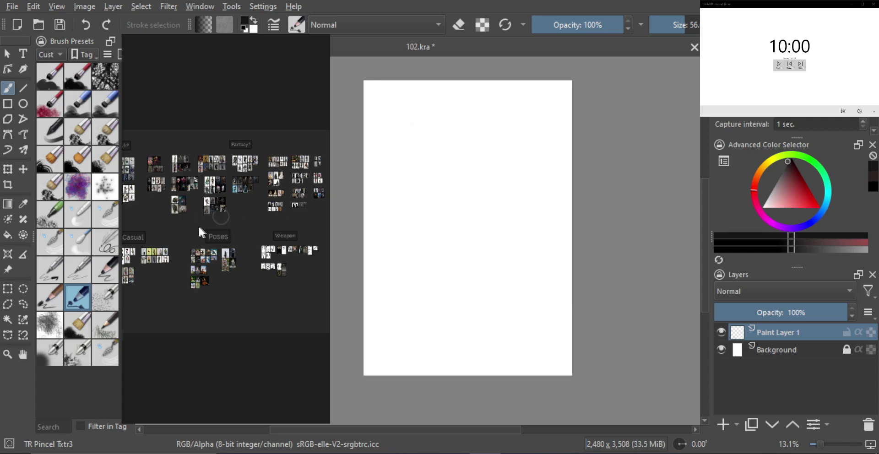
- Bring up the red-clad armoured warrior from the Fantasy group of the reference board, enlarged as the drawing reference
{"action": "scroll", "coordinate": [183, 228], "scroll_direction": "up", "scroll_amount": 5}
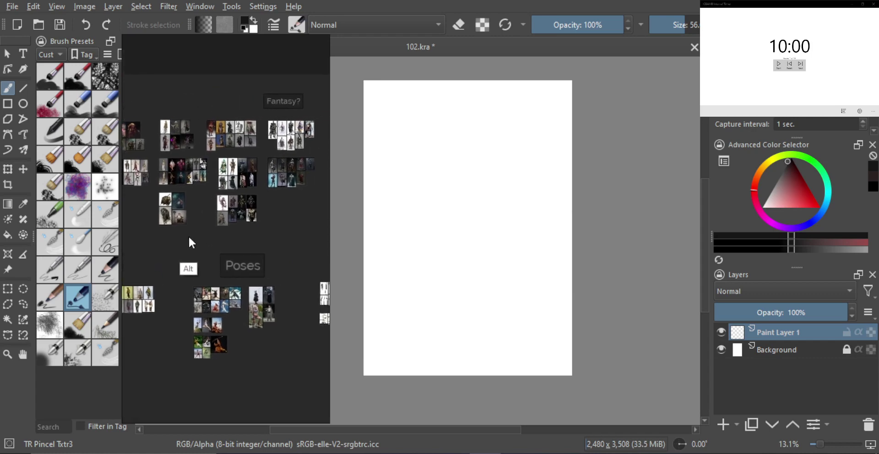
{"action": "scroll", "coordinate": [262, 211], "scroll_direction": "up", "scroll_amount": 5}
{"action": "left_click_drag", "start_coordinate": [284, 198], "coordinate": [261, 229]}
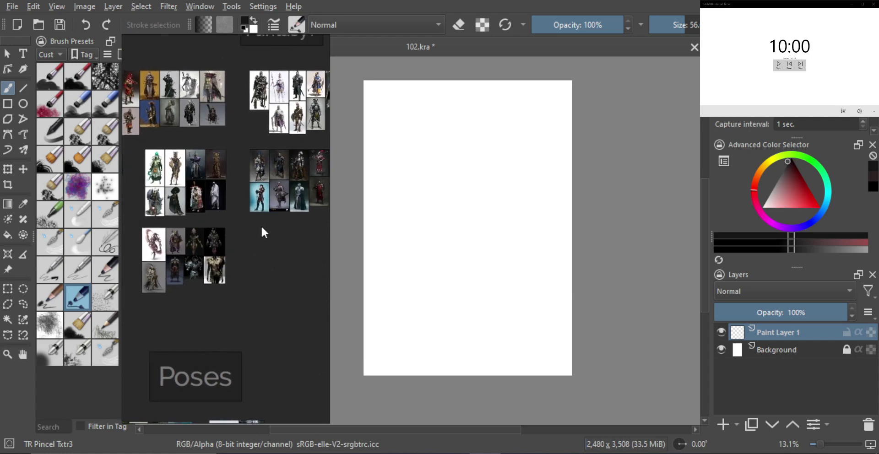
{"action": "scroll", "coordinate": [232, 205], "scroll_direction": "up", "scroll_amount": 2}
{"action": "left_click_drag", "start_coordinate": [227, 201], "coordinate": [284, 212]}
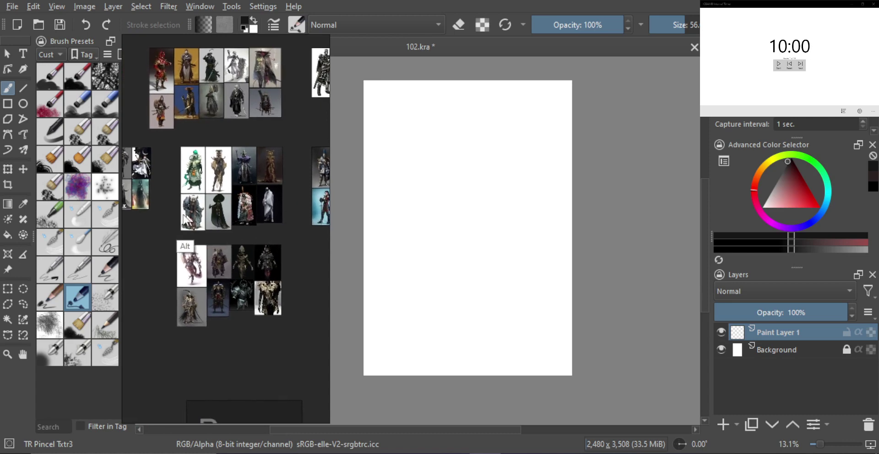
{"action": "left_click_drag", "start_coordinate": [185, 214], "coordinate": [223, 235]}
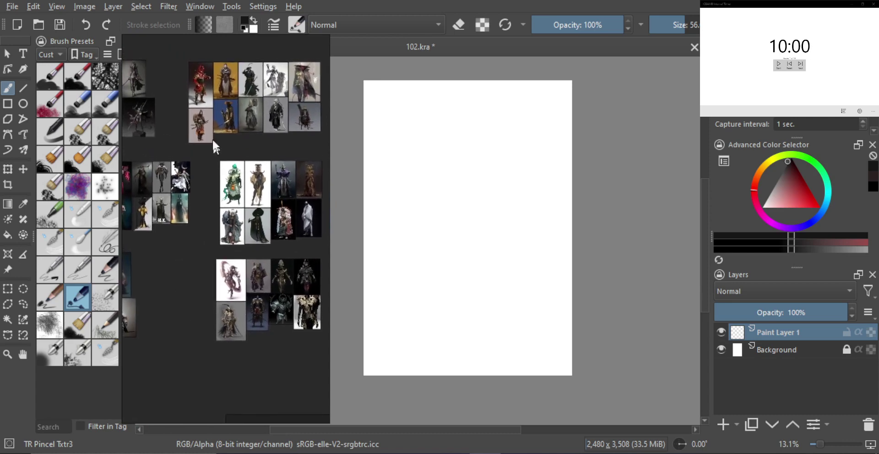
{"action": "double_click", "coordinate": [203, 83]}
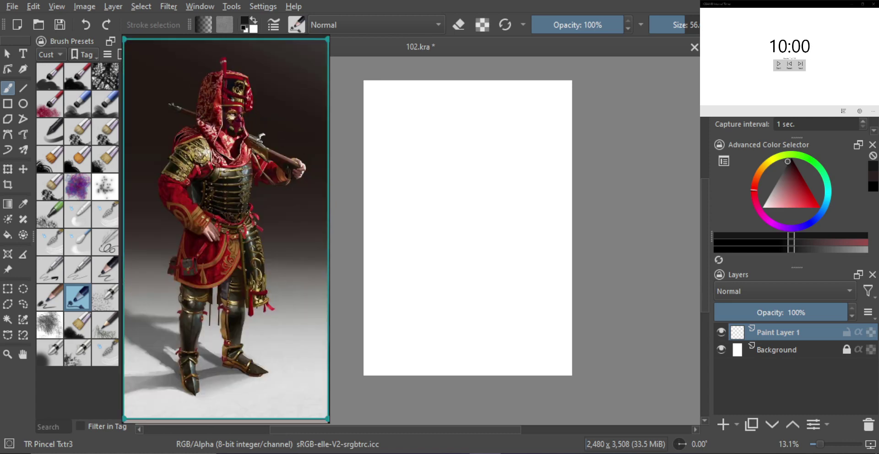
{"action": "left_click_drag", "start_coordinate": [454, 208], "coordinate": [463, 220]}
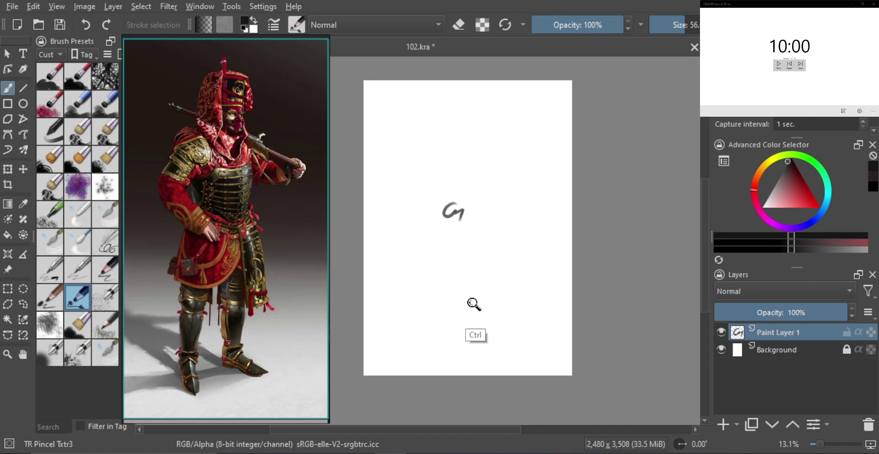
{"action": "key", "text": "ctrl+z"}
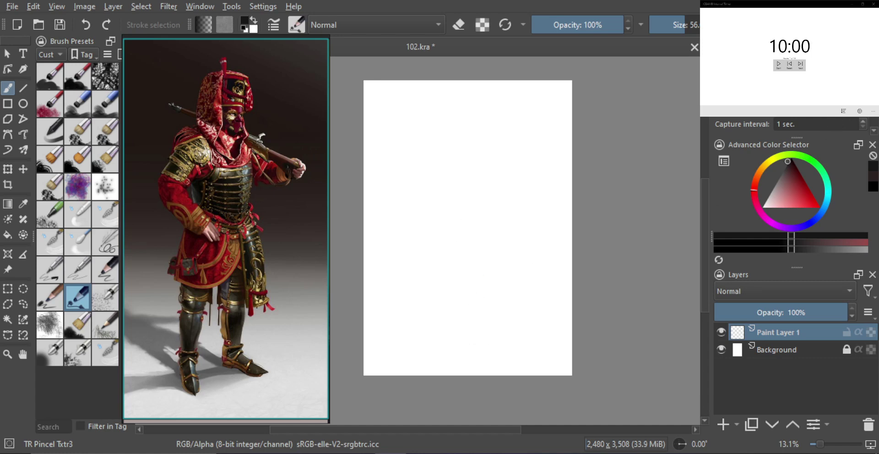
- Start recording the canvas, start the 10:00 countdown in ICEAMB Interval Timer, and return to the drawing
{"action": "scroll", "coordinate": [738, 128], "scroll_direction": "down", "scroll_amount": 4}
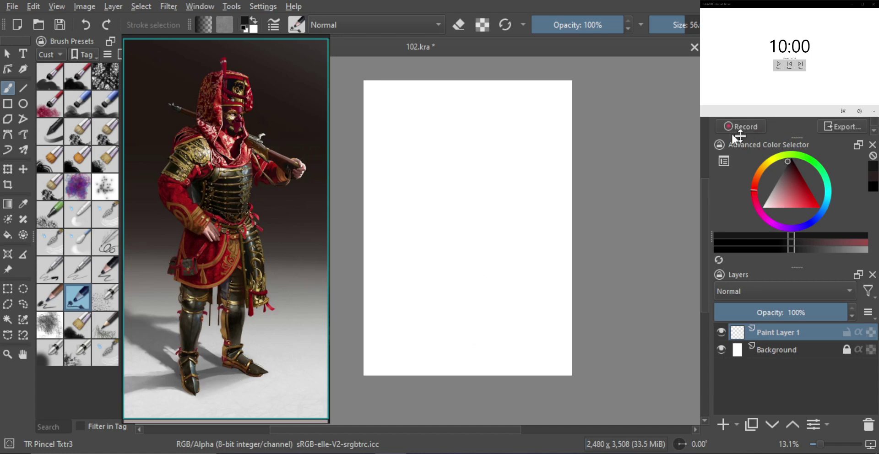
{"action": "left_click", "coordinate": [739, 127]}
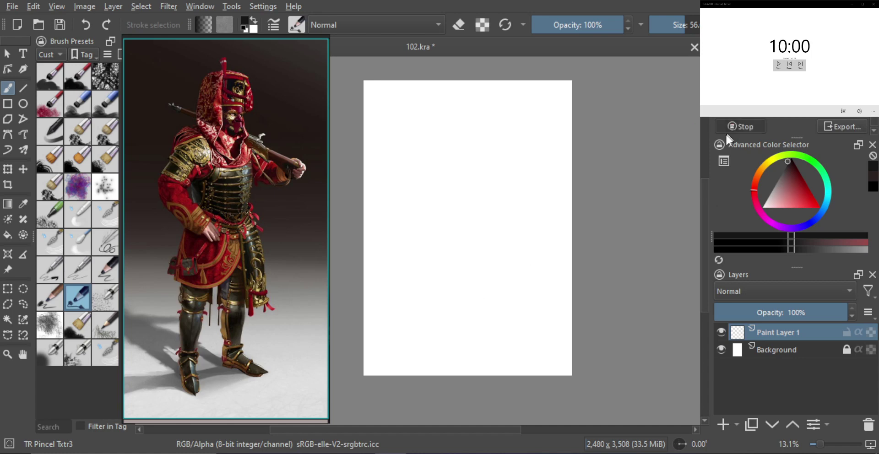
{"action": "left_click", "coordinate": [387, 453]}
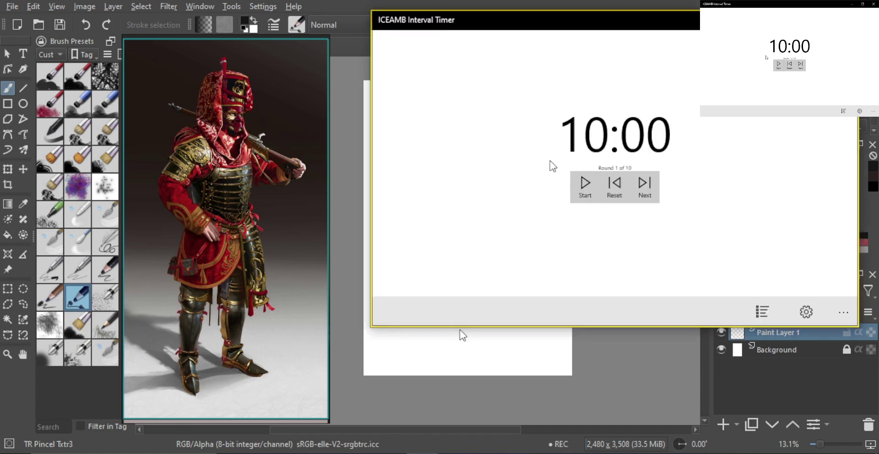
{"action": "left_click", "coordinate": [585, 185]}
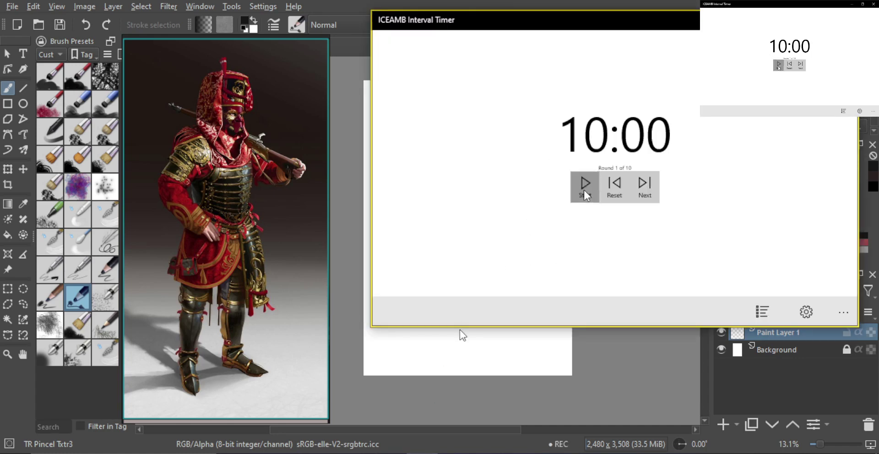
{"action": "left_click", "coordinate": [462, 353]}
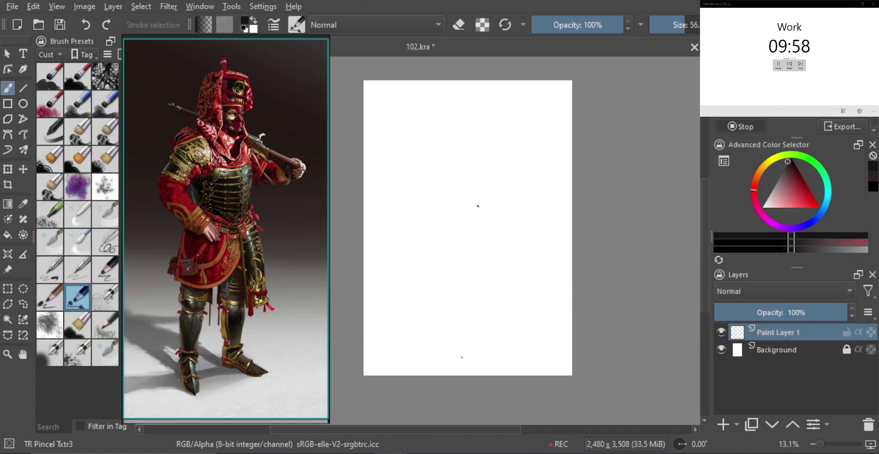
- Reduce the brush size to about 43 and sketch the ribcage outline with its shoulder line, centre line and upper pelvis curve
{"action": "left_click_drag", "start_coordinate": [474, 163], "coordinate": [454, 163]}
{"action": "key", "text": "ctrl+z"}
{"action": "key", "text": "bracketleft"}
{"action": "key", "text": "bracketleft"}
{"action": "mouse_move", "coordinate": [442, 151]}
{"action": "left_mouse_down"}
{"action": "mouse_move", "coordinate": [473, 150]}
{"action": "mouse_move", "coordinate": [453, 163]}
{"action": "left_mouse_up"}
{"action": "key", "text": "ctrl+z"}
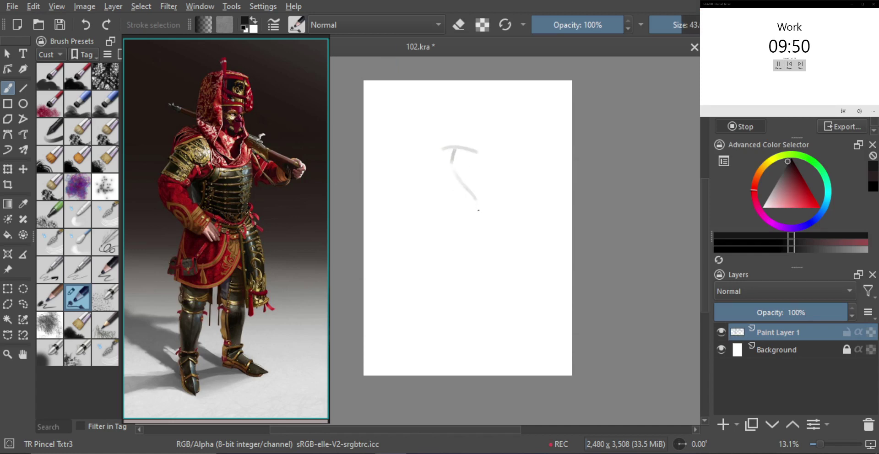
{"action": "mouse_move", "coordinate": [480, 202]}
{"action": "left_mouse_down"}
{"action": "mouse_move", "coordinate": [474, 233]}
{"action": "mouse_move", "coordinate": [484, 230]}
{"action": "left_mouse_up"}
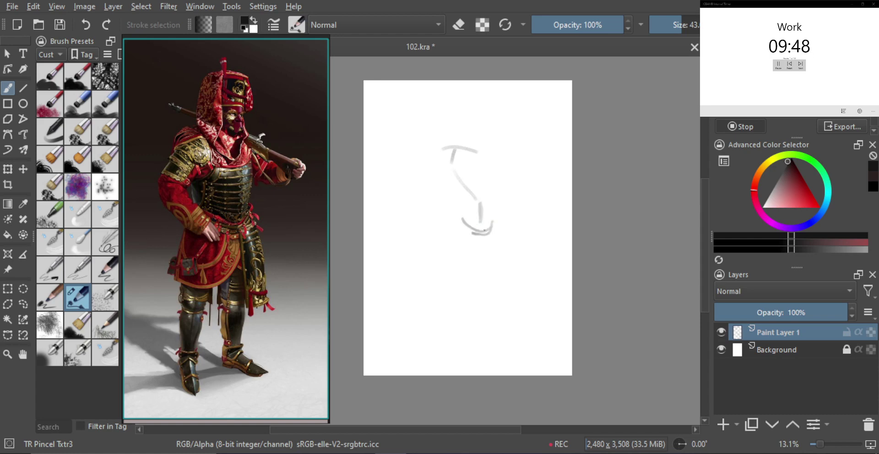
{"action": "mouse_move", "coordinate": [442, 149]}
{"action": "left_mouse_down"}
{"action": "mouse_move", "coordinate": [441, 186]}
{"action": "mouse_move", "coordinate": [464, 207]}
{"action": "mouse_move", "coordinate": [480, 197]}
{"action": "left_mouse_up"}
{"action": "left_click_drag", "start_coordinate": [480, 153], "coordinate": [487, 197]}
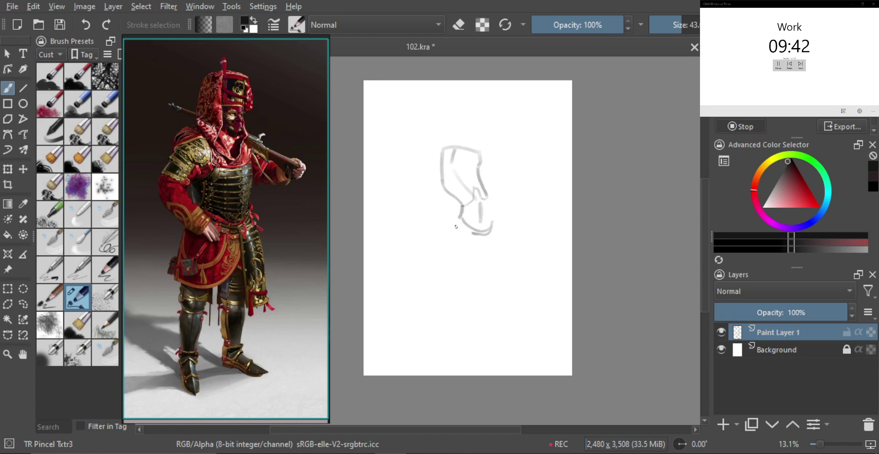
- Sketch the pelvis block below the waist with its two sides and lower edge
{"action": "mouse_move", "coordinate": [456, 220]}
{"action": "left_mouse_down"}
{"action": "mouse_move", "coordinate": [453, 238]}
{"action": "mouse_move", "coordinate": [470, 242]}
{"action": "mouse_move", "coordinate": [471, 262]}
{"action": "mouse_move", "coordinate": [487, 260]}
{"action": "mouse_move", "coordinate": [497, 239]}
{"action": "left_mouse_up"}
{"action": "left_click_drag", "start_coordinate": [494, 222], "coordinate": [499, 247]}
{"action": "key", "text": "ctrl+z"}
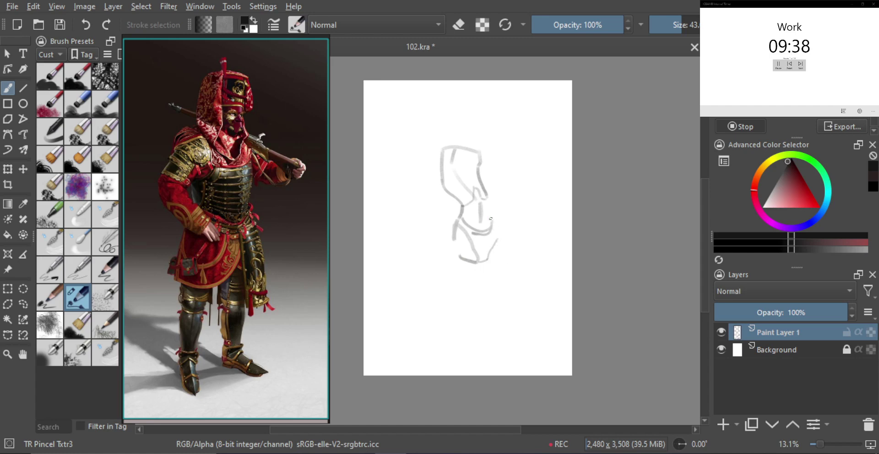
{"action": "left_click_drag", "start_coordinate": [491, 219], "coordinate": [486, 256]}
- Sketch the shoulders, the neck and the upper arm of the hand-on-hip side
{"action": "mouse_move", "coordinate": [450, 158]}
{"action": "left_mouse_down"}
{"action": "mouse_move", "coordinate": [431, 144]}
{"action": "mouse_move", "coordinate": [430, 167]}
{"action": "left_mouse_up"}
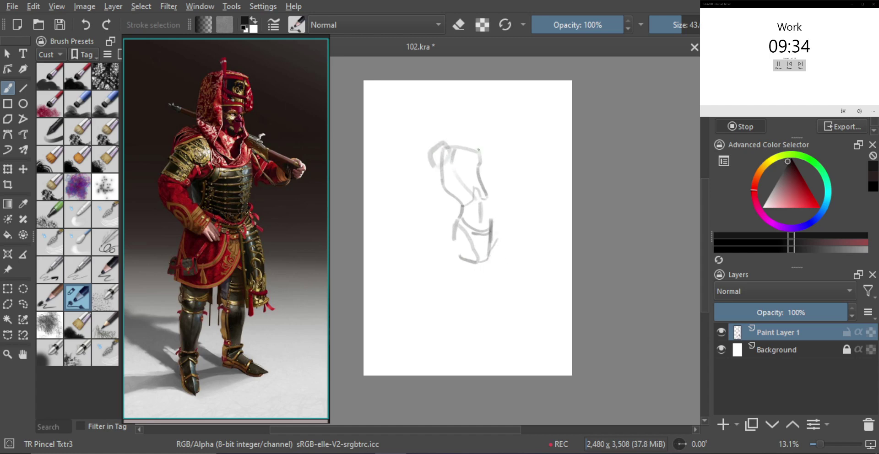
{"action": "left_click_drag", "start_coordinate": [479, 151], "coordinate": [477, 170]}
{"action": "mouse_move", "coordinate": [445, 146]}
{"action": "left_mouse_down"}
{"action": "mouse_move", "coordinate": [467, 122]}
{"action": "mouse_move", "coordinate": [474, 126]}
{"action": "mouse_move", "coordinate": [467, 161]}
{"action": "mouse_move", "coordinate": [459, 143]}
{"action": "mouse_move", "coordinate": [465, 129]}
{"action": "mouse_move", "coordinate": [460, 137]}
{"action": "mouse_move", "coordinate": [470, 133]}
{"action": "mouse_move", "coordinate": [468, 161]}
{"action": "left_mouse_up"}
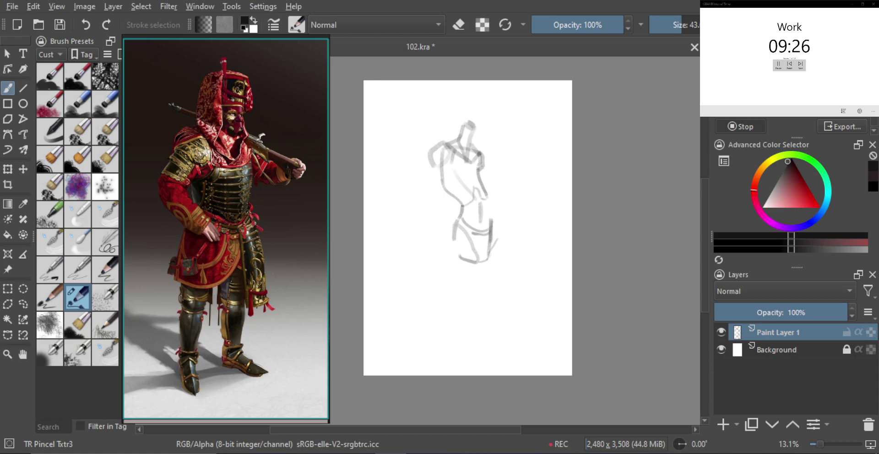
{"action": "mouse_move", "coordinate": [430, 153]}
{"action": "left_mouse_down"}
{"action": "mouse_move", "coordinate": [411, 193]}
{"action": "mouse_move", "coordinate": [424, 203]}
{"action": "mouse_move", "coordinate": [441, 174]}
{"action": "mouse_move", "coordinate": [433, 179]}
{"action": "mouse_move", "coordinate": [450, 191]}
{"action": "left_mouse_up"}
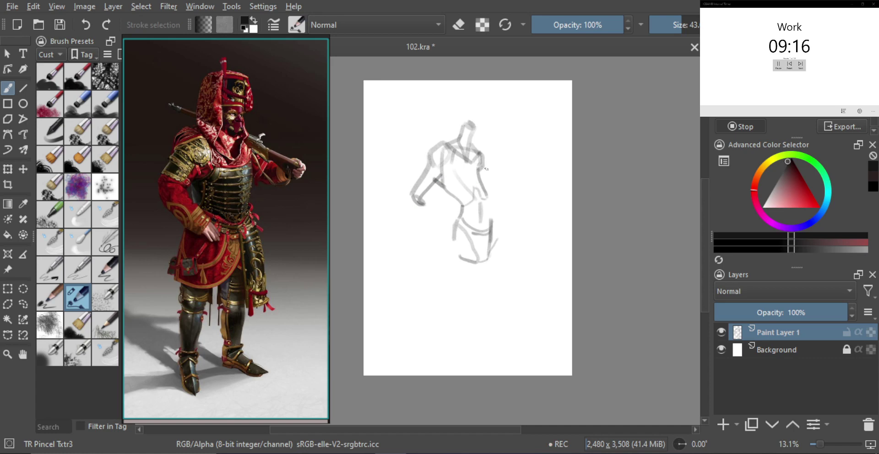
- Sketch the bent arm reaching out to hold the rifle, with its fist and the rifle line back to the shoulder
{"action": "mouse_move", "coordinate": [481, 162]}
{"action": "left_mouse_down"}
{"action": "mouse_move", "coordinate": [499, 183]}
{"action": "mouse_move", "coordinate": [519, 178]}
{"action": "mouse_move", "coordinate": [487, 186]}
{"action": "mouse_move", "coordinate": [529, 186]}
{"action": "mouse_move", "coordinate": [539, 170]}
{"action": "mouse_move", "coordinate": [555, 183]}
{"action": "mouse_move", "coordinate": [540, 186]}
{"action": "mouse_move", "coordinate": [549, 190]}
{"action": "left_mouse_up"}
{"action": "key", "text": "ctrl+z"}
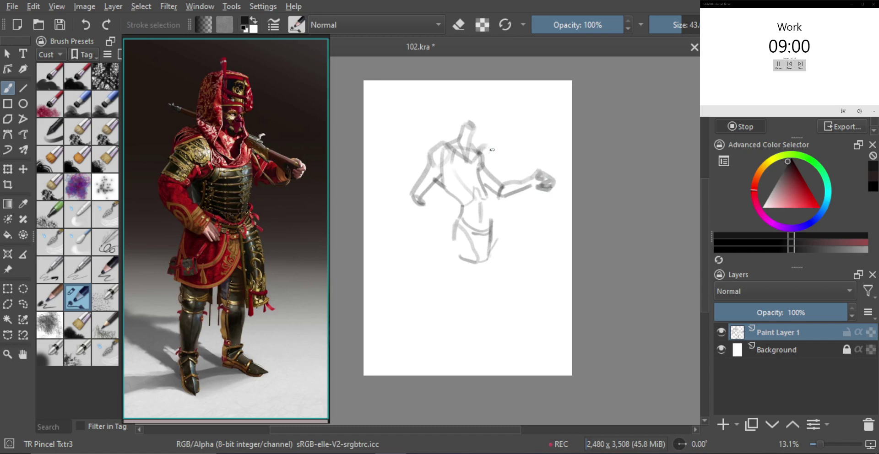
{"action": "mouse_move", "coordinate": [484, 147]}
{"action": "left_mouse_down"}
{"action": "mouse_move", "coordinate": [541, 177]}
{"action": "mouse_move", "coordinate": [534, 167]}
{"action": "left_mouse_up"}
{"action": "key", "text": "ctrl+z"}
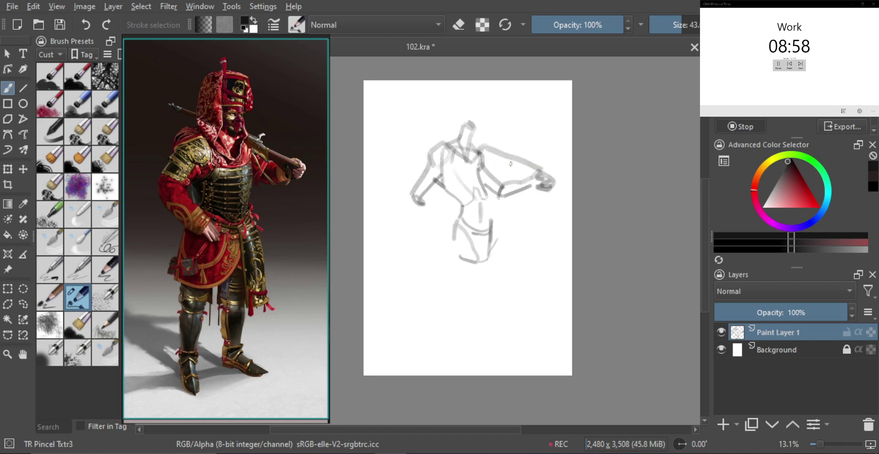
{"action": "left_click_drag", "start_coordinate": [483, 153], "coordinate": [534, 183]}
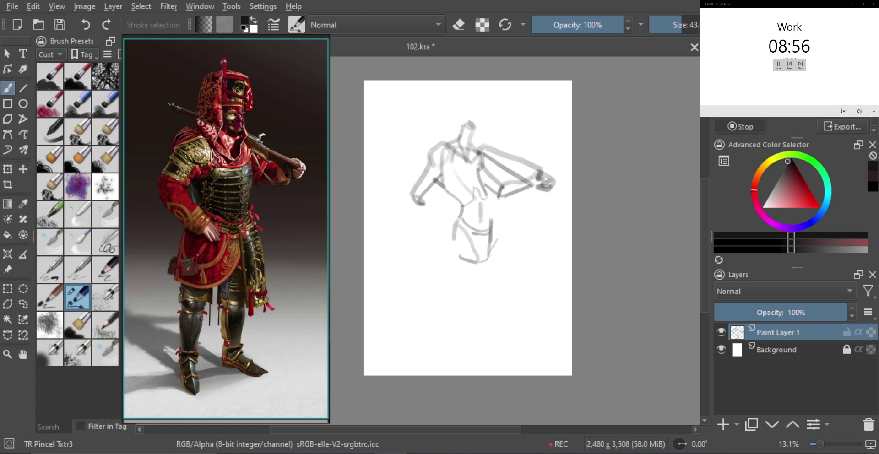
- Sketch the rifle barrel extending behind the neck and block in the head above it
{"action": "mouse_move", "coordinate": [400, 112]}
{"action": "left_mouse_down"}
{"action": "mouse_move", "coordinate": [455, 145]}
{"action": "mouse_move", "coordinate": [447, 134]}
{"action": "mouse_move", "coordinate": [462, 142]}
{"action": "mouse_move", "coordinate": [450, 131]}
{"action": "mouse_move", "coordinate": [460, 137]}
{"action": "mouse_move", "coordinate": [463, 107]}
{"action": "mouse_move", "coordinate": [484, 120]}
{"action": "mouse_move", "coordinate": [481, 131]}
{"action": "left_mouse_up"}
{"action": "key", "text": "ctrl+z"}
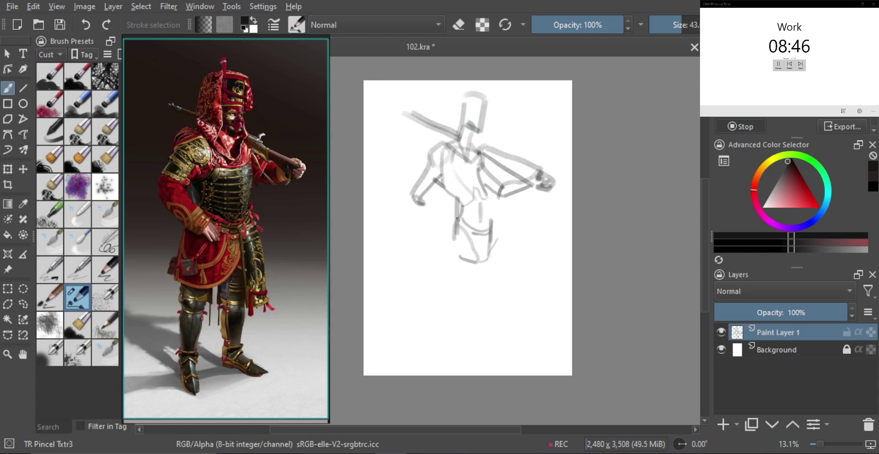
{"action": "key", "text": "ctrl"}
- Redraw both sides of the waist, erasing the old line, and strengthen the lower edge of the ribcage beside the bent arm
{"action": "left_click_drag", "start_coordinate": [460, 199], "coordinate": [456, 226]}
{"action": "key", "text": "e"}
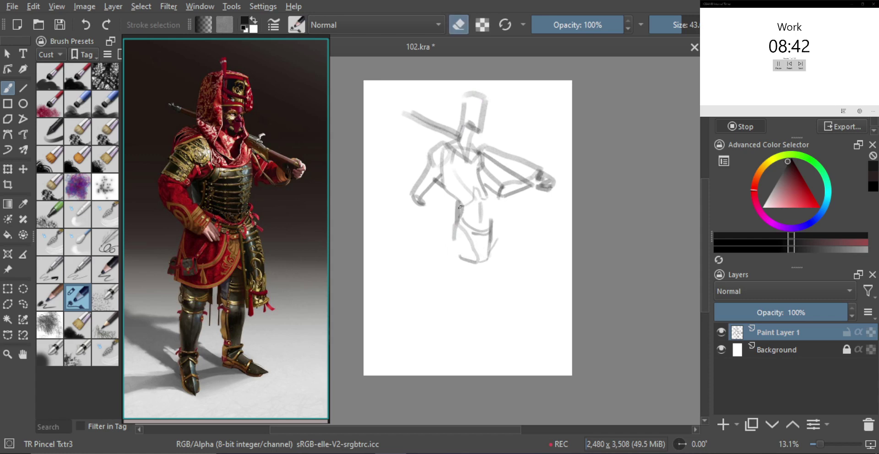
{"action": "mouse_move", "coordinate": [461, 203]}
{"action": "left_mouse_down"}
{"action": "mouse_move", "coordinate": [454, 240]}
{"action": "mouse_move", "coordinate": [456, 224]}
{"action": "mouse_move", "coordinate": [486, 204]}
{"action": "mouse_move", "coordinate": [487, 227]}
{"action": "left_mouse_up"}
{"action": "key", "text": "e"}
{"action": "key", "text": "ctrl+z"}
{"action": "left_click_drag", "start_coordinate": [487, 199], "coordinate": [487, 226]}
{"action": "left_click_drag", "start_coordinate": [440, 185], "coordinate": [455, 207]}
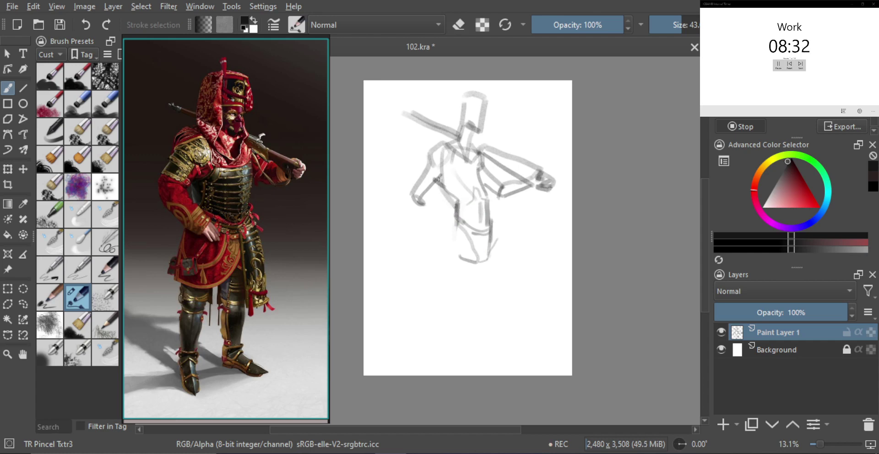
{"action": "left_click_drag", "start_coordinate": [439, 179], "coordinate": [462, 194]}
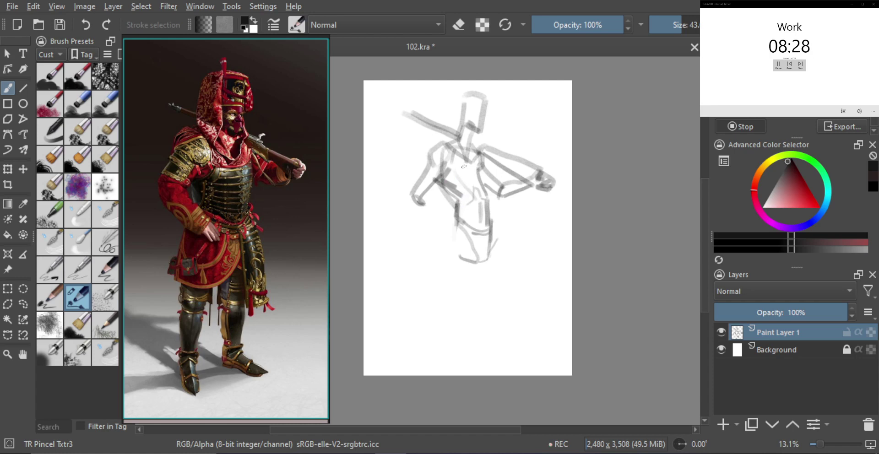
- Strengthen the chest and shoulder construction lines across the upper torso and check the pose in a mirrored view
{"action": "mouse_move", "coordinate": [463, 165]}
{"action": "left_mouse_down"}
{"action": "mouse_move", "coordinate": [442, 148]}
{"action": "mouse_move", "coordinate": [439, 168]}
{"action": "mouse_move", "coordinate": [478, 187]}
{"action": "mouse_move", "coordinate": [475, 173]}
{"action": "mouse_move", "coordinate": [485, 170]}
{"action": "mouse_move", "coordinate": [479, 190]}
{"action": "left_mouse_up"}
{"action": "key", "text": "ctrl+z"}
{"action": "key", "text": "m"}
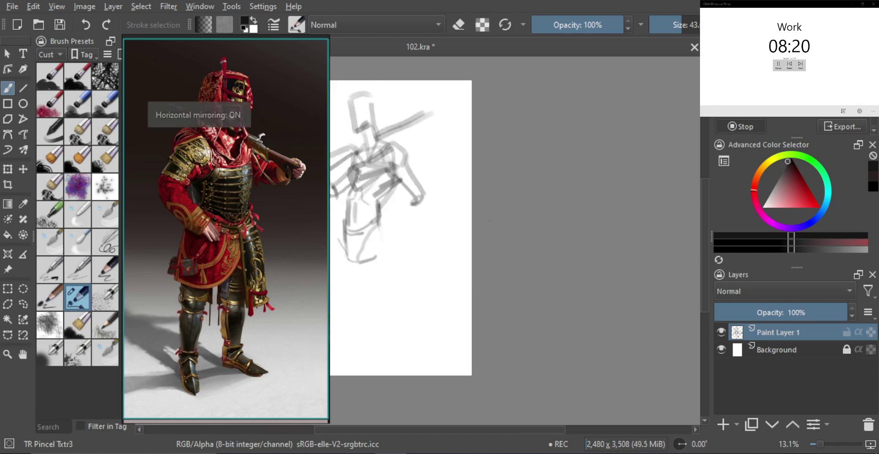
{"action": "key", "text": "m"}
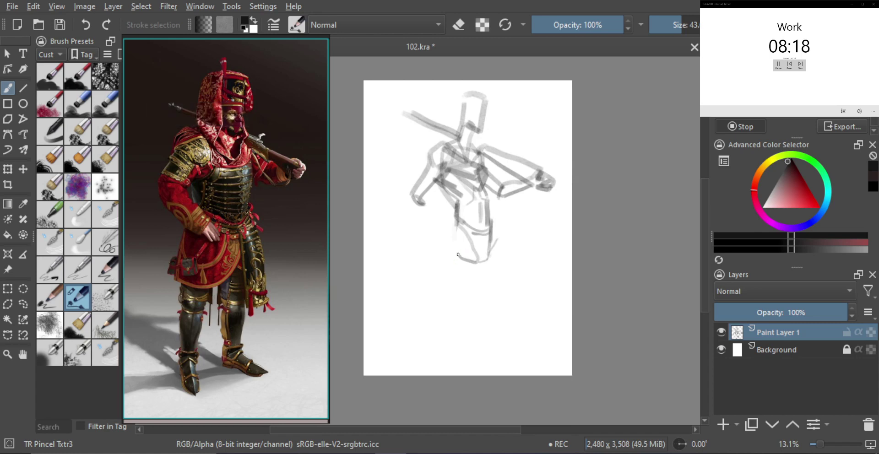
- Scale the upper-body sketch down to about 70 percent towards the upper part of the page, leaving room for the legs
{"action": "key", "text": "ctrl+t"}
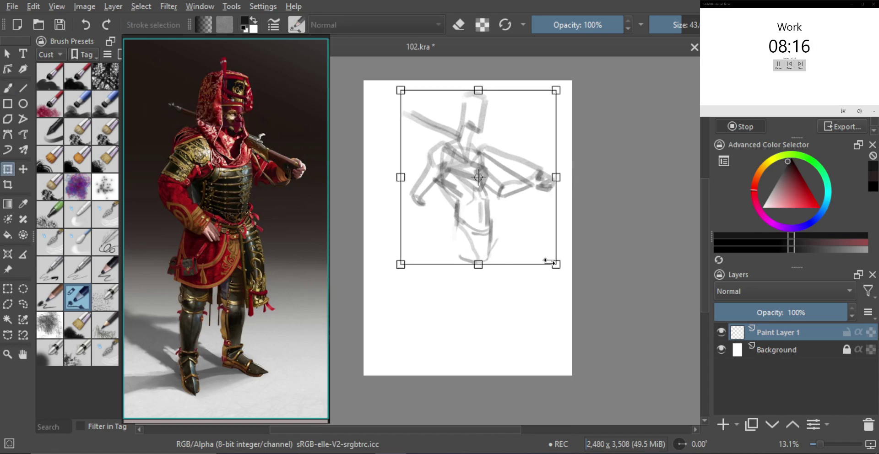
{"action": "left_click_drag", "start_coordinate": [552, 261], "coordinate": [517, 212]}
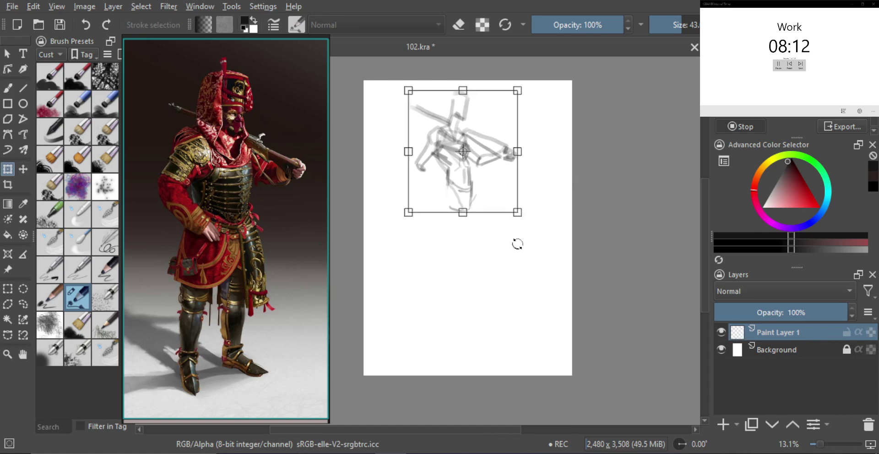
{"action": "key", "text": "Return"}
{"action": "key", "text": "b"}
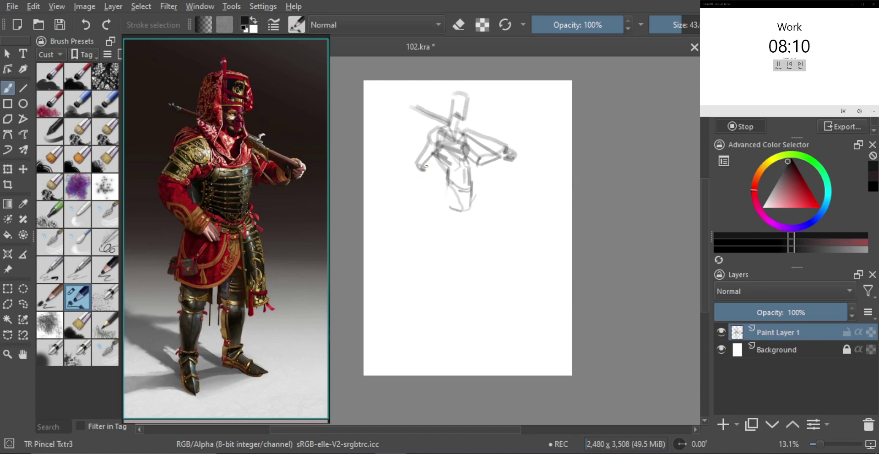
- Sketch the elbow joint, forearm and hand of the hand-on-hip arm
{"action": "mouse_move", "coordinate": [419, 170]}
{"action": "left_mouse_down"}
{"action": "mouse_move", "coordinate": [412, 178]}
{"action": "mouse_move", "coordinate": [429, 179]}
{"action": "mouse_move", "coordinate": [441, 210]}
{"action": "left_mouse_up"}
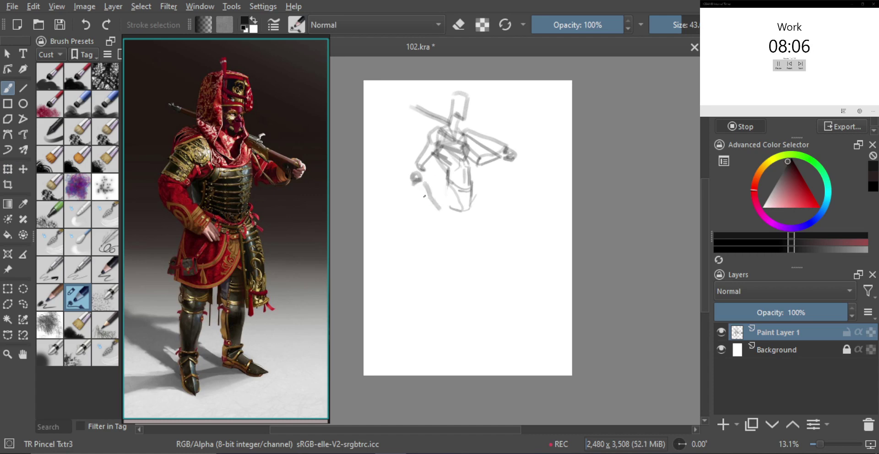
{"action": "left_click_drag", "start_coordinate": [413, 184], "coordinate": [433, 212]}
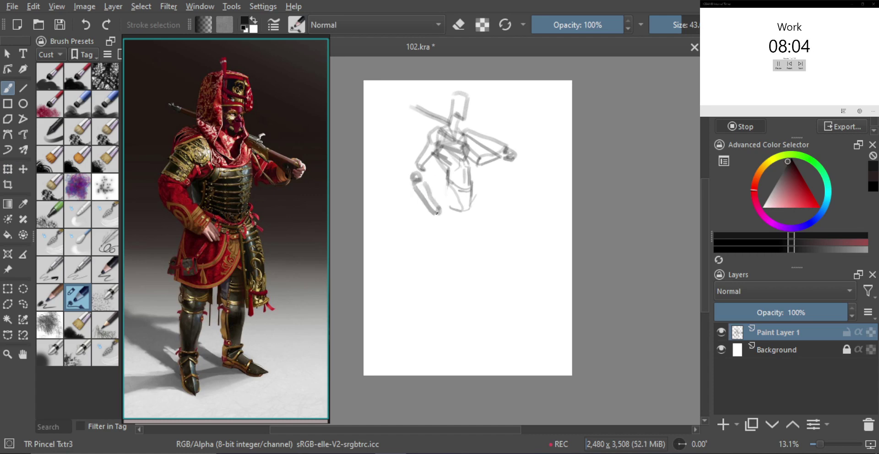
{"action": "left_click_drag", "start_coordinate": [439, 218], "coordinate": [453, 227]}
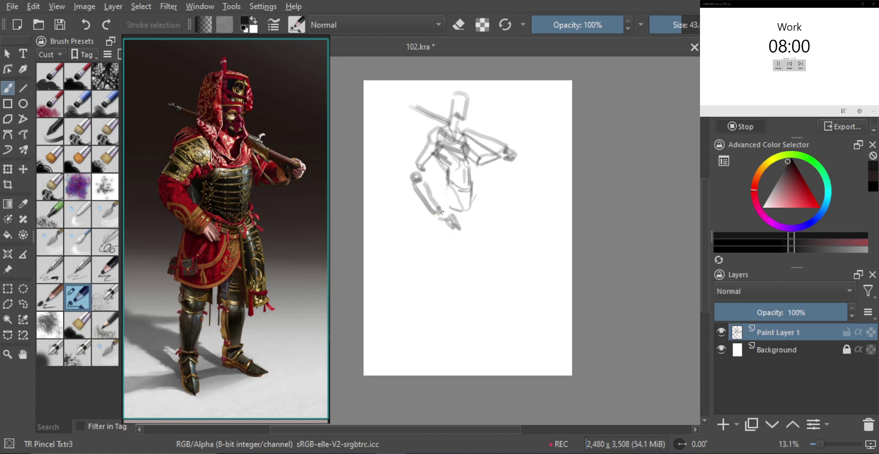
- Sketch both thighs from the hips down with a slightly larger brush and add small round knee joints
{"action": "key", "text": "bracketright"}
{"action": "mouse_move", "coordinate": [445, 188]}
{"action": "left_mouse_down"}
{"action": "mouse_move", "coordinate": [437, 213]}
{"action": "mouse_move", "coordinate": [443, 198]}
{"action": "mouse_move", "coordinate": [447, 218]}
{"action": "mouse_move", "coordinate": [435, 237]}
{"action": "mouse_move", "coordinate": [446, 281]}
{"action": "left_mouse_up"}
{"action": "key", "text": "ctrl+z"}
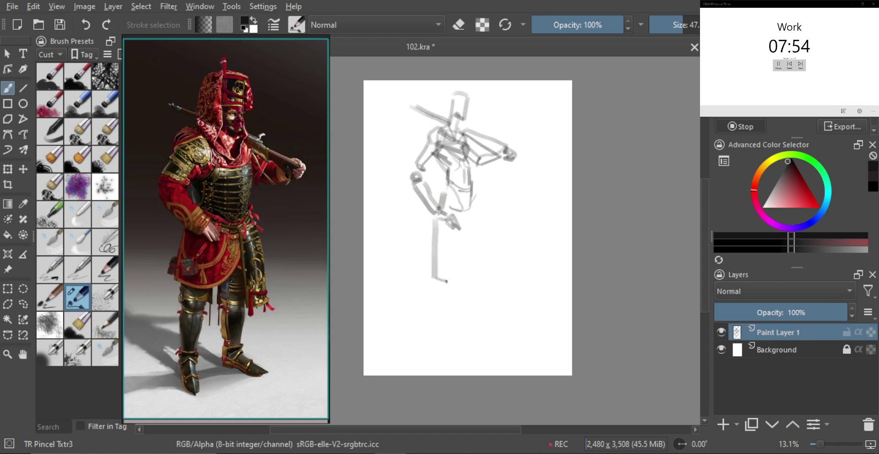
{"action": "key", "text": "ctrl+z"}
{"action": "left_click_drag", "start_coordinate": [466, 212], "coordinate": [448, 274]}
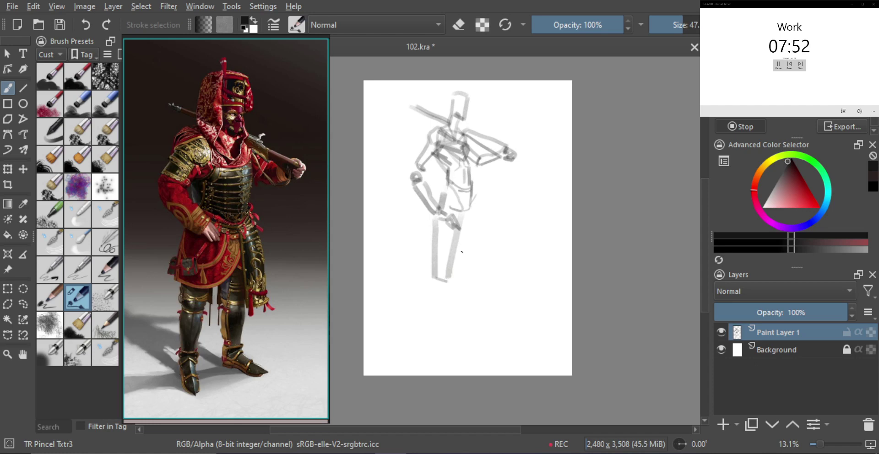
{"action": "left_click_drag", "start_coordinate": [469, 198], "coordinate": [484, 274]}
{"action": "left_click_drag", "start_coordinate": [461, 211], "coordinate": [467, 270]}
{"action": "key", "text": "ctrl+z"}
{"action": "mouse_move", "coordinate": [461, 226]}
{"action": "left_mouse_down"}
{"action": "mouse_move", "coordinate": [483, 278]}
{"action": "mouse_move", "coordinate": [439, 290]}
{"action": "mouse_move", "coordinate": [484, 285]}
{"action": "left_mouse_up"}
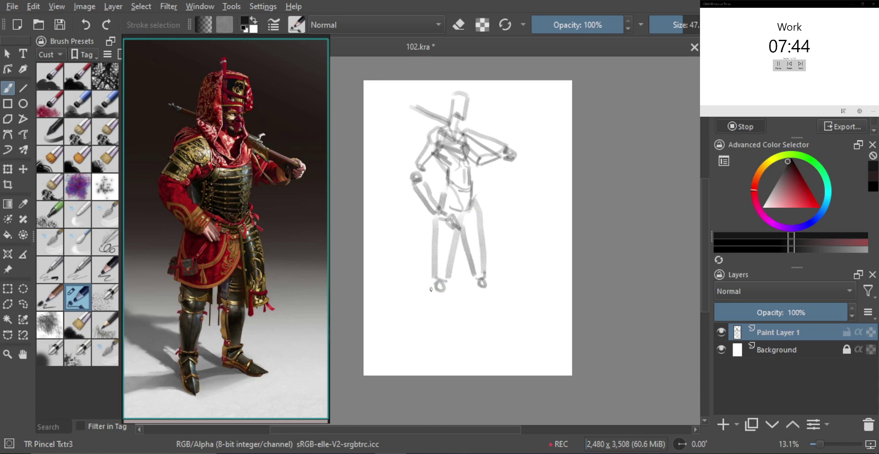
- Sketch both lower legs tapering to the ankles and add simple pointed feet
{"action": "left_click_drag", "start_coordinate": [431, 289], "coordinate": [429, 343]}
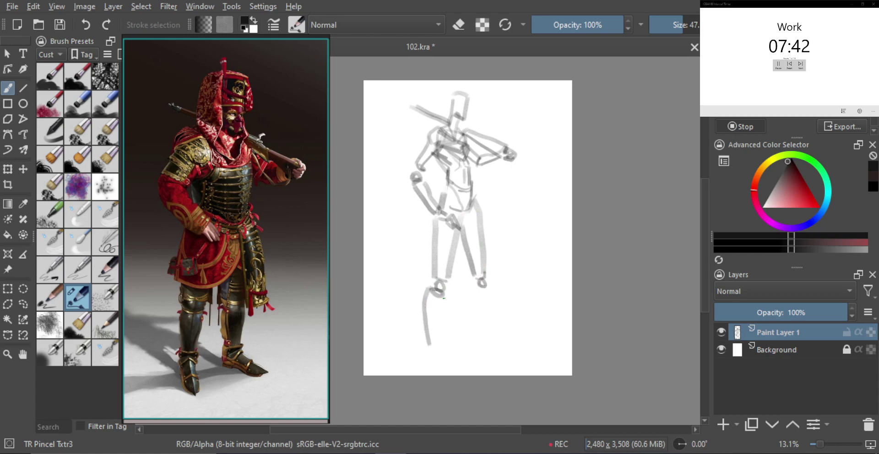
{"action": "left_click_drag", "start_coordinate": [443, 298], "coordinate": [428, 352]}
{"action": "left_click_drag", "start_coordinate": [475, 288], "coordinate": [484, 286]}
{"action": "mouse_move", "coordinate": [481, 285]}
{"action": "left_mouse_down"}
{"action": "mouse_move", "coordinate": [471, 289]}
{"action": "mouse_move", "coordinate": [481, 328]}
{"action": "left_mouse_up"}
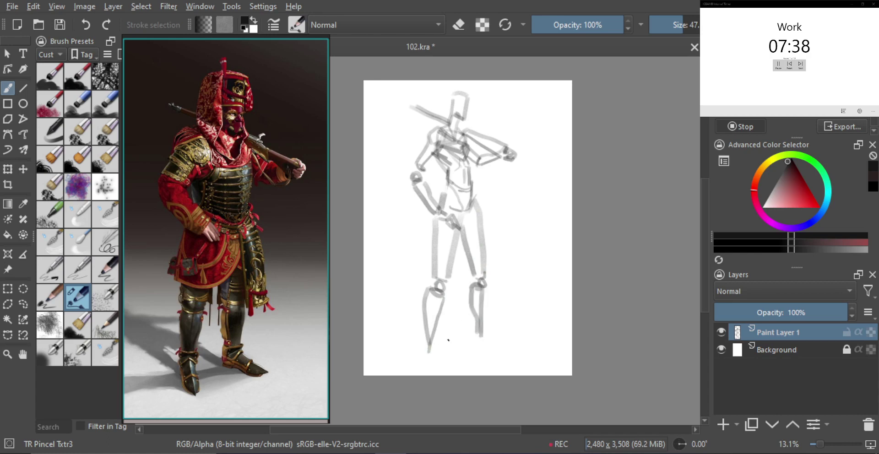
{"action": "mouse_move", "coordinate": [429, 350]}
{"action": "left_mouse_down"}
{"action": "mouse_move", "coordinate": [423, 364]}
{"action": "mouse_move", "coordinate": [445, 375]}
{"action": "left_mouse_up"}
{"action": "left_click_drag", "start_coordinate": [478, 335], "coordinate": [493, 350]}
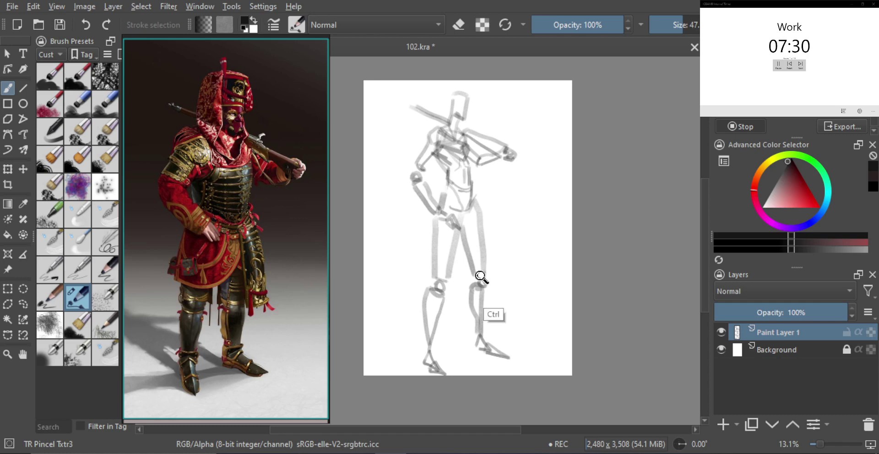
- Move the full figure towards the middle of the page and scale it down slightly to leave margins above and below
{"action": "key", "text": "ctrl+t"}
{"action": "left_click_drag", "start_coordinate": [492, 279], "coordinate": [498, 276]}
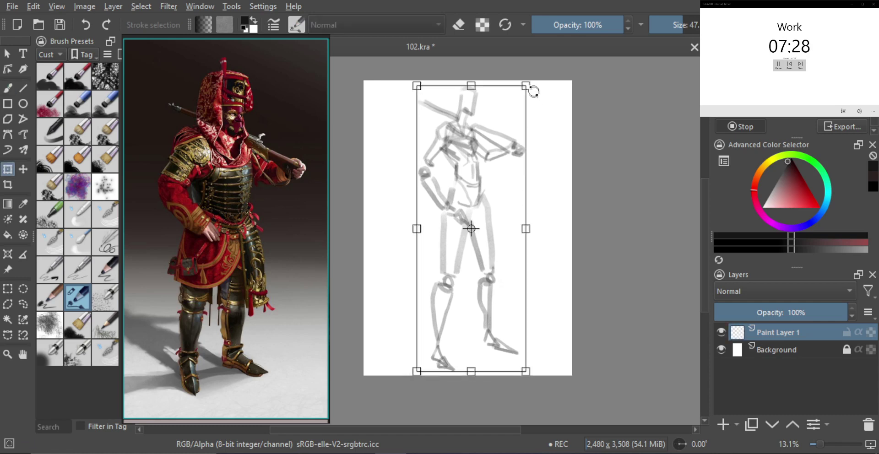
{"action": "left_click_drag", "start_coordinate": [524, 84], "coordinate": [513, 121]}
{"action": "left_click_drag", "start_coordinate": [491, 157], "coordinate": [496, 141]}
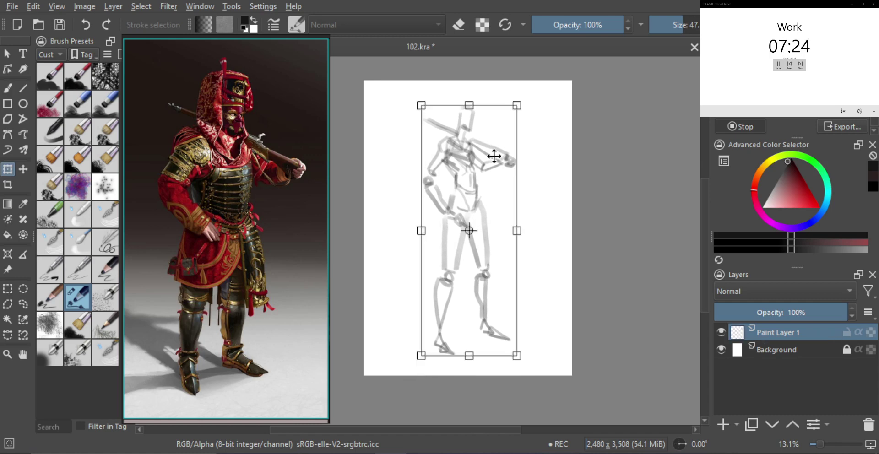
{"action": "key", "text": "Return"}
{"action": "key", "text": "b"}
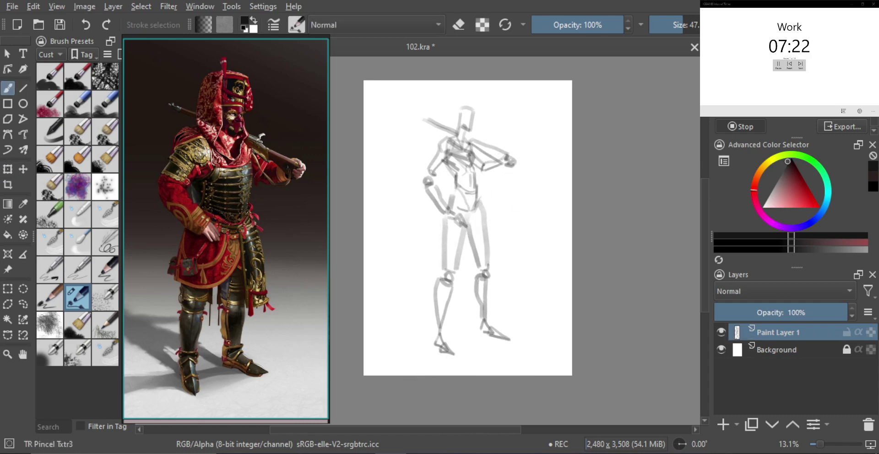
- Redraw the neck and face and enclose the head in a tall, wider headdress outline
{"action": "scroll", "coordinate": [463, 159], "scroll_direction": "up", "scroll_amount": 1}
{"action": "mouse_move", "coordinate": [461, 153]}
{"action": "left_mouse_down"}
{"action": "mouse_move", "coordinate": [446, 130]}
{"action": "mouse_move", "coordinate": [461, 159]}
{"action": "mouse_move", "coordinate": [458, 133]}
{"action": "mouse_move", "coordinate": [476, 111]}
{"action": "left_mouse_up"}
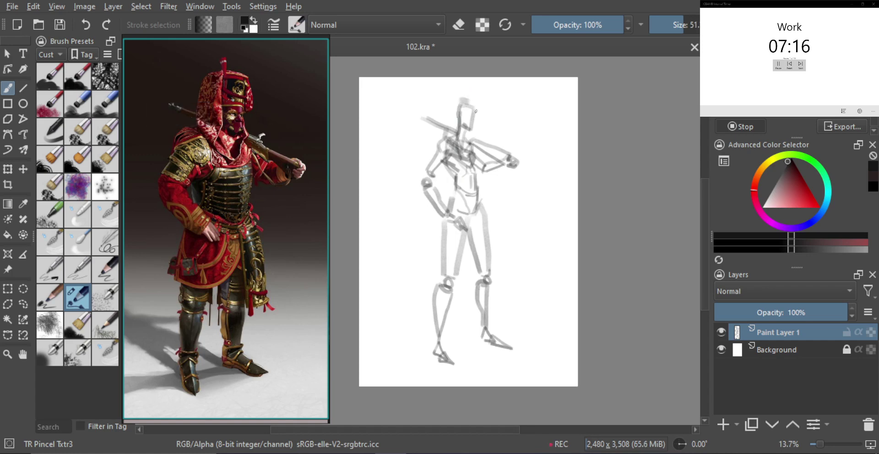
{"action": "left_click_drag", "start_coordinate": [467, 163], "coordinate": [473, 137]}
{"action": "mouse_move", "coordinate": [449, 129]}
{"action": "left_mouse_down"}
{"action": "mouse_move", "coordinate": [449, 98]}
{"action": "mouse_move", "coordinate": [472, 106]}
{"action": "mouse_move", "coordinate": [456, 100]}
{"action": "mouse_move", "coordinate": [475, 112]}
{"action": "left_mouse_up"}
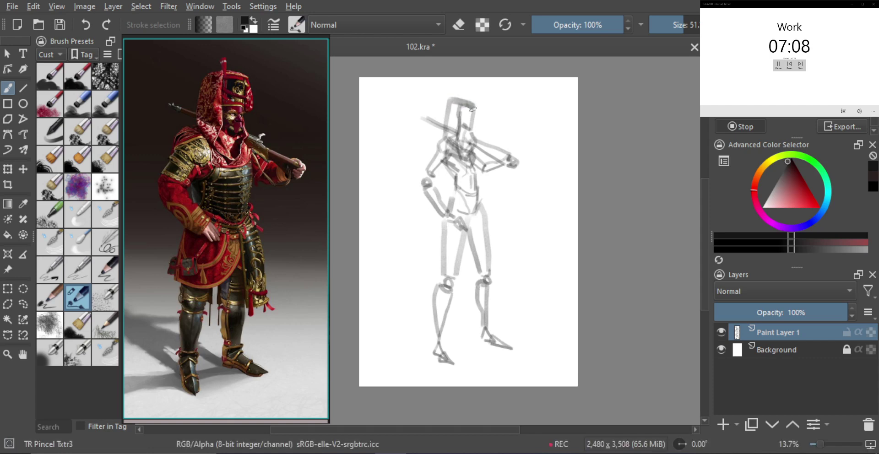
- Block in the shoulder armour of the hand-on-hip side with a broad brush and mark the adjacent side of the torso
{"action": "left_click_drag", "start_coordinate": [438, 158], "coordinate": [452, 157], "text": "shift"}
{"action": "key", "text": "ctrl+z"}
{"action": "mouse_move", "coordinate": [452, 159]}
{"action": "left_mouse_down", "text": "shift"}
{"action": "mouse_move", "coordinate": [445, 152]}
{"action": "mouse_move", "coordinate": [444, 163]}
{"action": "mouse_move", "coordinate": [429, 160]}
{"action": "mouse_move", "coordinate": [444, 167]}
{"action": "mouse_move", "coordinate": [480, 156]}
{"action": "mouse_move", "coordinate": [471, 180]}
{"action": "mouse_move", "coordinate": [451, 189]}
{"action": "left_mouse_up", "text": "shift"}
{"action": "key", "text": "bracketleft"}
{"action": "key", "text": "bracketleft"}
{"action": "key", "text": "ctrl+z"}
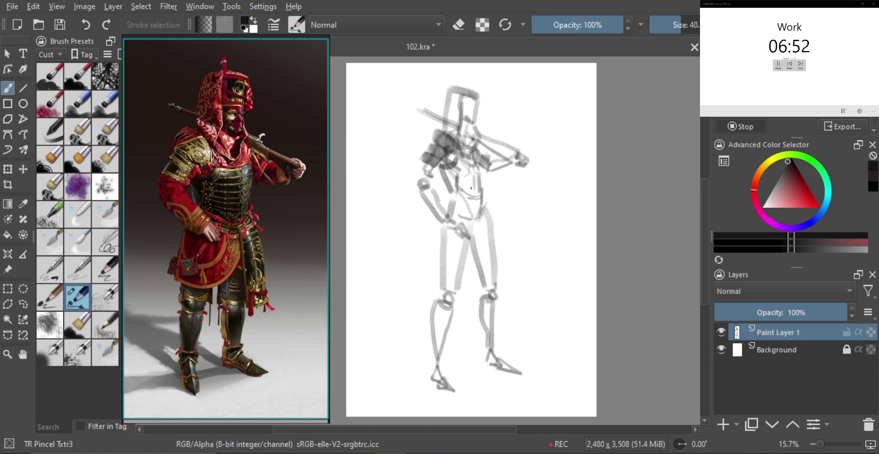
- Draw the breastplate outline with its horizontal bands and define the lower edge at the waist
{"action": "mouse_move", "coordinate": [483, 156]}
{"action": "left_mouse_down"}
{"action": "mouse_move", "coordinate": [481, 198]}
{"action": "mouse_move", "coordinate": [467, 198]}
{"action": "mouse_move", "coordinate": [472, 209]}
{"action": "mouse_move", "coordinate": [461, 203]}
{"action": "mouse_move", "coordinate": [465, 216]}
{"action": "mouse_move", "coordinate": [484, 209]}
{"action": "mouse_move", "coordinate": [485, 195]}
{"action": "mouse_move", "coordinate": [479, 215]}
{"action": "left_mouse_up"}
{"action": "key", "text": "ctrl+z"}
{"action": "key", "text": "ctrl+z"}
{"action": "key", "text": "ctrl+z"}
{"action": "key", "text": "shift"}
{"action": "mouse_move", "coordinate": [460, 172]}
{"action": "left_mouse_down"}
{"action": "mouse_move", "coordinate": [463, 175]}
{"action": "mouse_move", "coordinate": [479, 195]}
{"action": "mouse_move", "coordinate": [456, 191]}
{"action": "mouse_move", "coordinate": [448, 166]}
{"action": "left_mouse_up"}
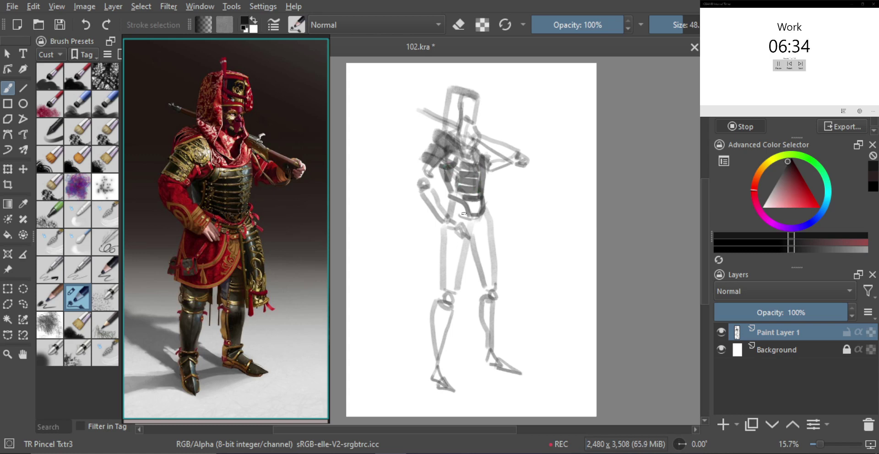
{"action": "left_click_drag", "start_coordinate": [464, 223], "coordinate": [463, 222]}
- Draw the hanging armour plate over the rifle-side thigh and fill it with cross bands and shading
{"action": "left_click_drag", "start_coordinate": [480, 223], "coordinate": [491, 295]}
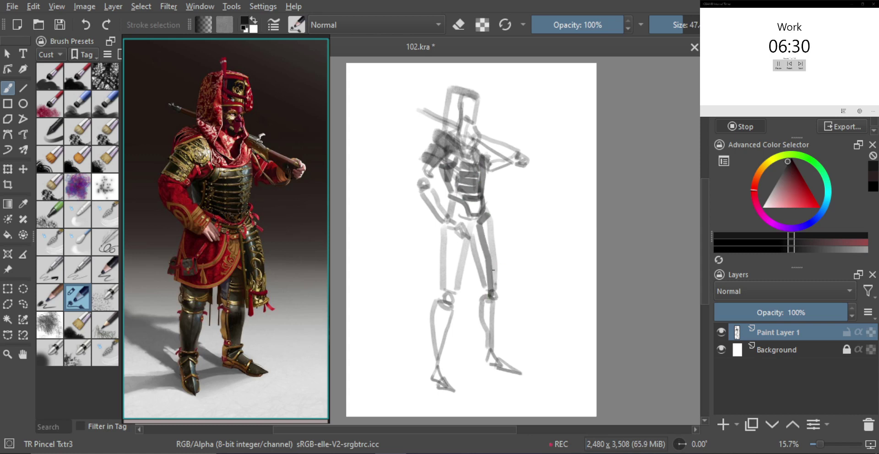
{"action": "key", "text": "ctrl+z"}
{"action": "mouse_move", "coordinate": [478, 223]}
{"action": "left_mouse_down"}
{"action": "mouse_move", "coordinate": [497, 292]}
{"action": "mouse_move", "coordinate": [510, 288]}
{"action": "left_mouse_up"}
{"action": "mouse_move", "coordinate": [492, 213]}
{"action": "left_mouse_down"}
{"action": "mouse_move", "coordinate": [505, 287]}
{"action": "mouse_move", "coordinate": [498, 275]}
{"action": "left_mouse_up"}
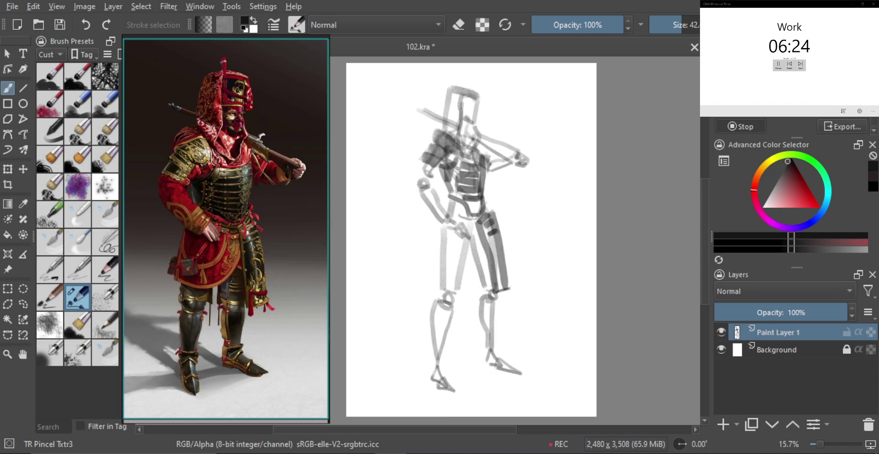
{"action": "mouse_move", "coordinate": [491, 245]}
{"action": "left_mouse_down", "text": "shift"}
{"action": "mouse_move", "coordinate": [500, 239]}
{"action": "mouse_move", "coordinate": [501, 256]}
{"action": "left_mouse_up", "text": "shift"}
{"action": "mouse_move", "coordinate": [499, 248]}
{"action": "left_mouse_down"}
{"action": "mouse_move", "coordinate": [499, 285]}
{"action": "mouse_move", "coordinate": [509, 288]}
{"action": "left_mouse_up"}
{"action": "key", "text": "bracketleft"}
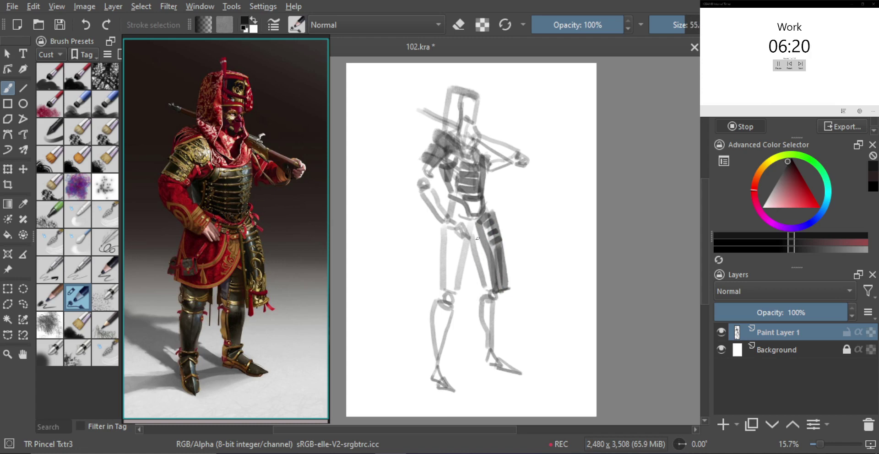
- Sketch the skirt's curved front edge and its outer side on the hand-on-hip side, and check the figure mirrored
{"action": "key", "text": "bracketleft"}
{"action": "mouse_move", "coordinate": [478, 233]}
{"action": "left_mouse_down"}
{"action": "mouse_move", "coordinate": [474, 254]}
{"action": "mouse_move", "coordinate": [454, 274]}
{"action": "left_mouse_up"}
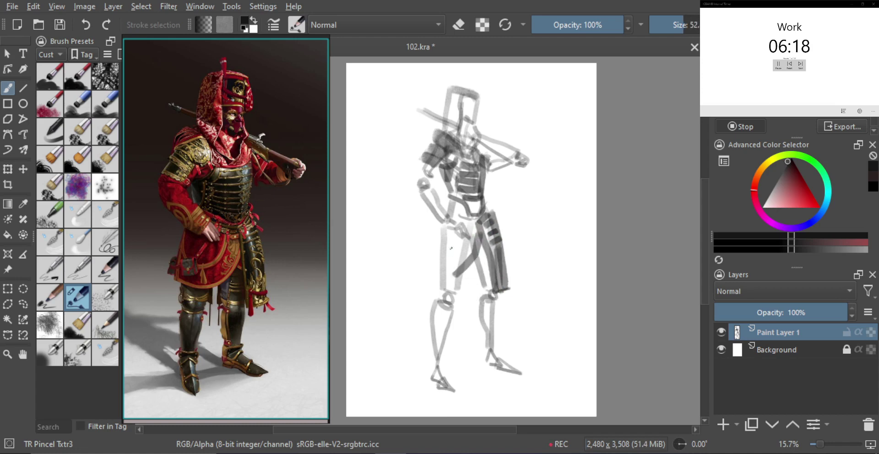
{"action": "key", "text": "ctrl+z"}
{"action": "left_click_drag", "start_coordinate": [480, 230], "coordinate": [450, 284]}
{"action": "left_click_drag", "start_coordinate": [438, 221], "coordinate": [428, 278]}
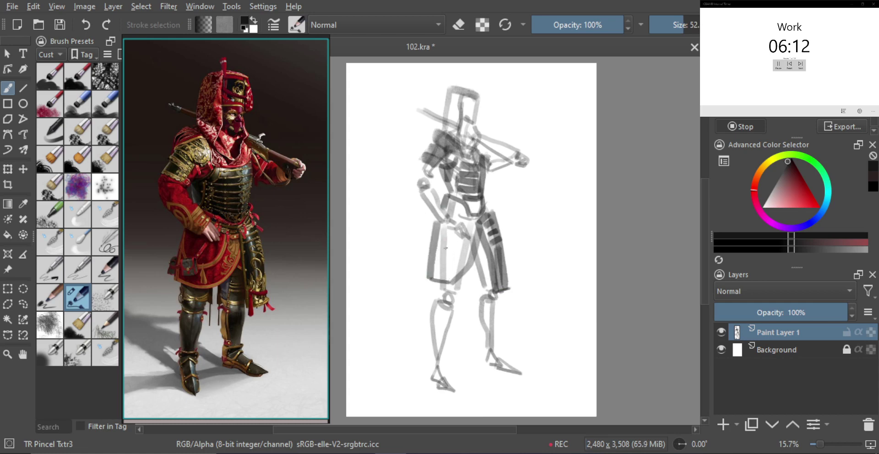
{"action": "key", "text": "m"}
{"action": "key", "text": "m"}
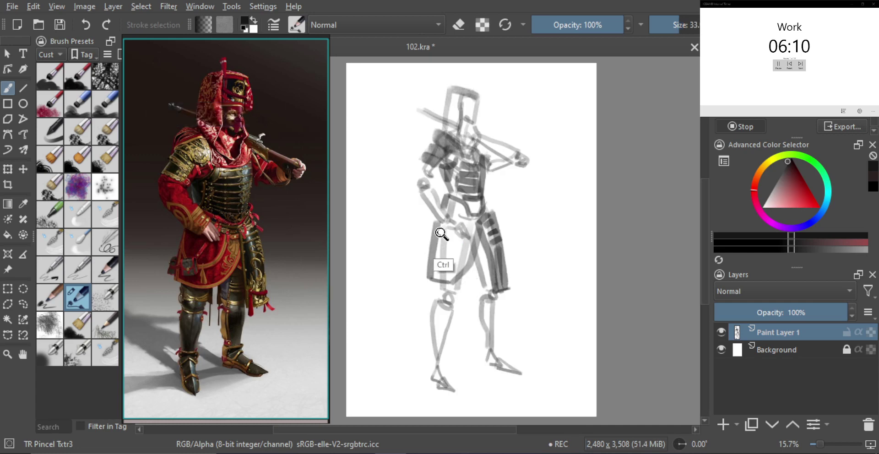
- Undo the skirt's outer side, redraw it with a thinner line closer to the leg, and darken the knee armour below
{"action": "key", "text": "ctrl+z"}
{"action": "key", "text": "ctrl+z"}
{"action": "left_click_drag", "start_coordinate": [447, 203], "coordinate": [432, 288]}
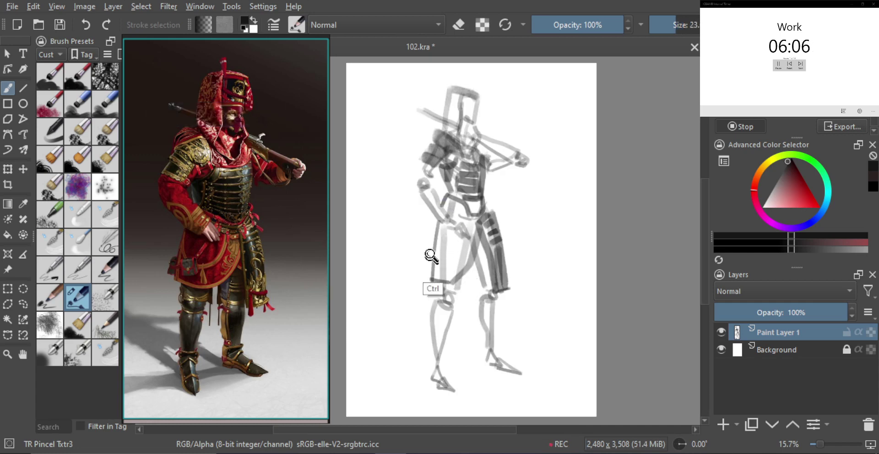
{"action": "key", "text": "ctrl+z"}
{"action": "mouse_move", "coordinate": [437, 226]}
{"action": "left_mouse_down"}
{"action": "mouse_move", "coordinate": [432, 276]}
{"action": "mouse_move", "coordinate": [460, 299]}
{"action": "left_mouse_up"}
{"action": "key", "text": "ctrl+z"}
{"action": "mouse_move", "coordinate": [443, 285]}
{"action": "left_mouse_down"}
{"action": "mouse_move", "coordinate": [451, 286]}
{"action": "mouse_move", "coordinate": [440, 296]}
{"action": "mouse_move", "coordinate": [460, 296]}
{"action": "mouse_move", "coordinate": [452, 303]}
{"action": "left_mouse_up"}
- Shade the inner part of the rifle-side thigh with a larger brush and add dark horizontal bands
{"action": "key", "text": "bracketright"}
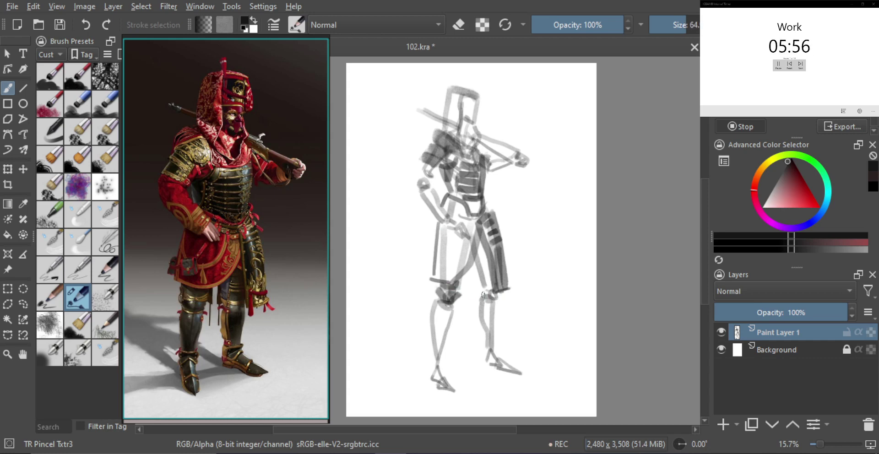
{"action": "key", "text": "bracketright"}
{"action": "left_click_drag", "start_coordinate": [481, 241], "coordinate": [486, 297]}
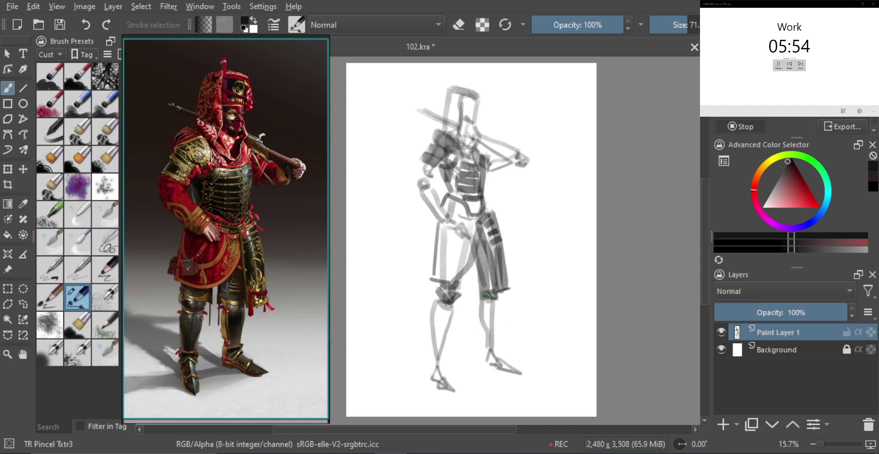
{"action": "key", "text": "bracketleft"}
{"action": "left_click_drag", "start_coordinate": [481, 260], "coordinate": [489, 268]}
- Strengthen the outlines of both armoured lower legs from the knees to the ankles
{"action": "mouse_move", "coordinate": [497, 324]}
{"action": "left_mouse_down"}
{"action": "mouse_move", "coordinate": [482, 305]}
{"action": "mouse_move", "coordinate": [484, 360]}
{"action": "left_mouse_up"}
{"action": "key", "text": "bracketleft"}
{"action": "key", "text": "bracketright"}
{"action": "left_click_drag", "start_coordinate": [497, 302], "coordinate": [492, 362]}
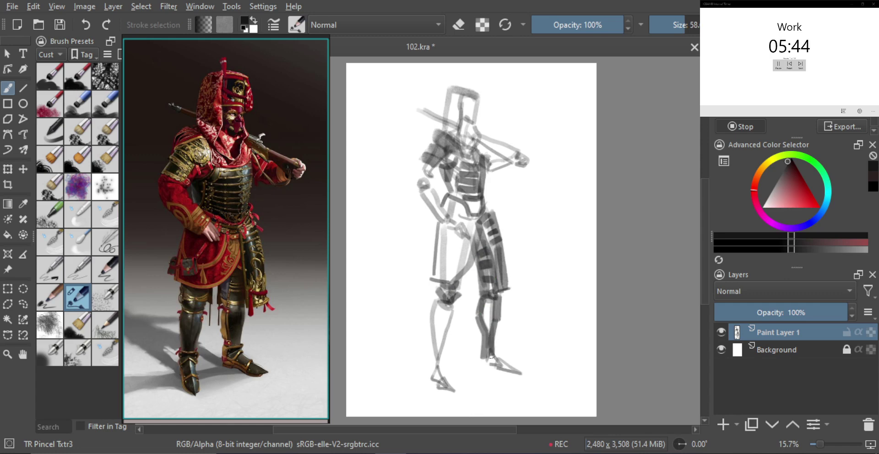
{"action": "key", "text": "bracketleft"}
{"action": "key", "text": "bracketleft"}
{"action": "left_click_drag", "start_coordinate": [437, 299], "coordinate": [432, 370]}
{"action": "mouse_move", "coordinate": [450, 311]}
{"action": "left_mouse_down"}
{"action": "mouse_move", "coordinate": [442, 374]}
{"action": "mouse_move", "coordinate": [444, 355]}
{"action": "mouse_move", "coordinate": [431, 378]}
{"action": "left_mouse_up"}
{"action": "key", "text": "ctrl+z"}
- Draw the pointed armoured boots on both feet with heavier strokes and check the figure in a mirrored view
{"action": "mouse_move", "coordinate": [497, 355]}
{"action": "left_mouse_down"}
{"action": "mouse_move", "coordinate": [489, 370]}
{"action": "mouse_move", "coordinate": [516, 369]}
{"action": "mouse_move", "coordinate": [497, 354]}
{"action": "mouse_move", "coordinate": [525, 376]}
{"action": "left_mouse_up"}
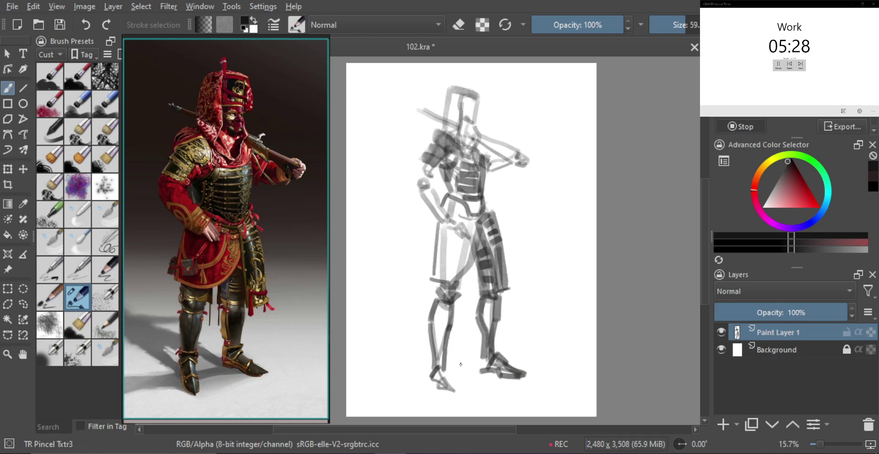
{"action": "mouse_move", "coordinate": [445, 385]}
{"action": "left_mouse_down", "text": "shift"}
{"action": "mouse_move", "coordinate": [440, 395]}
{"action": "mouse_move", "coordinate": [460, 402]}
{"action": "left_mouse_up", "text": "shift"}
{"action": "left_click_drag", "start_coordinate": [444, 366], "coordinate": [461, 402]}
{"action": "key", "text": "m"}
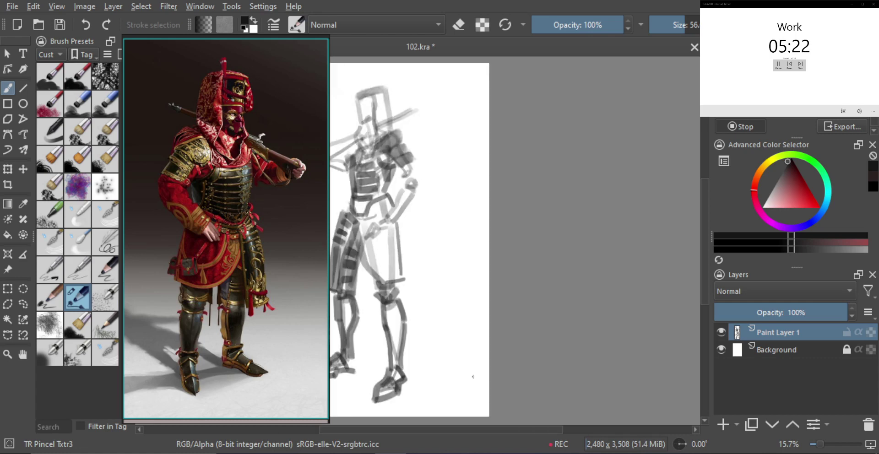
{"action": "mouse_move", "coordinate": [423, 331]}
{"action": "left_mouse_down"}
{"action": "mouse_move", "coordinate": [501, 306]}
{"action": "mouse_move", "coordinate": [500, 332]}
{"action": "mouse_move", "coordinate": [515, 347]}
{"action": "left_mouse_up"}
{"action": "key", "text": "m"}
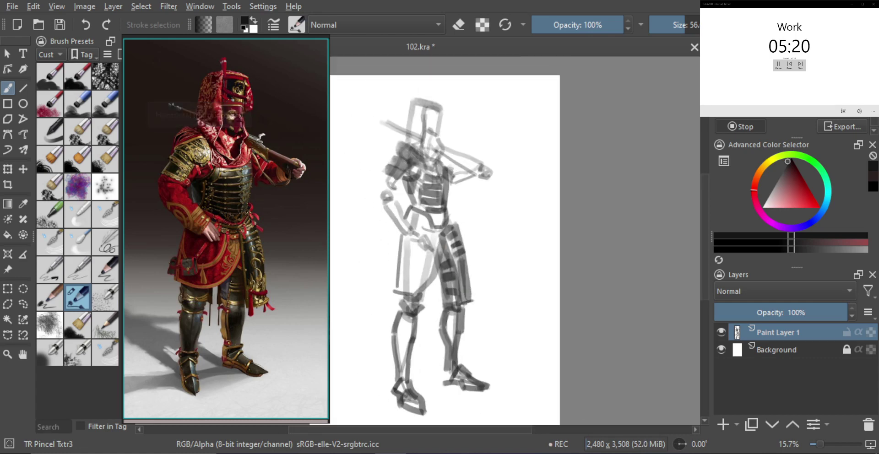
- Redraw the elbow of the hand-on-hip arm as a darker, pointed shape with a thinner brush
{"action": "left_click_drag", "start_coordinate": [400, 244], "coordinate": [404, 233]}
{"action": "mouse_move", "coordinate": [372, 208]}
{"action": "left_mouse_down"}
{"action": "mouse_move", "coordinate": [389, 207]}
{"action": "mouse_move", "coordinate": [390, 196]}
{"action": "mouse_move", "coordinate": [379, 197]}
{"action": "left_mouse_up"}
{"action": "key", "text": "ctrl+z"}
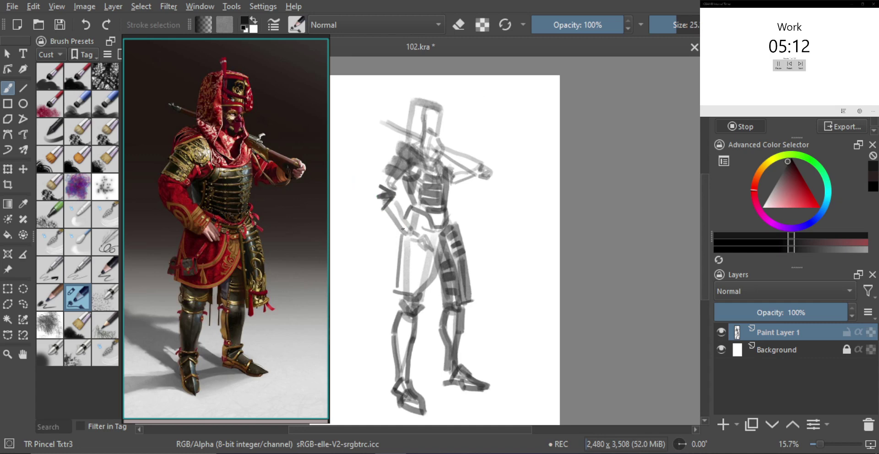
- Outline the forearm and wrist cuff of the hand-on-hip arm with darker strokes, checking the figure in a mirrored view
{"action": "left_click_drag", "start_coordinate": [398, 235], "coordinate": [409, 226]}
{"action": "left_click_drag", "start_coordinate": [410, 225], "coordinate": [406, 241]}
{"action": "key", "text": "ctrl+z"}
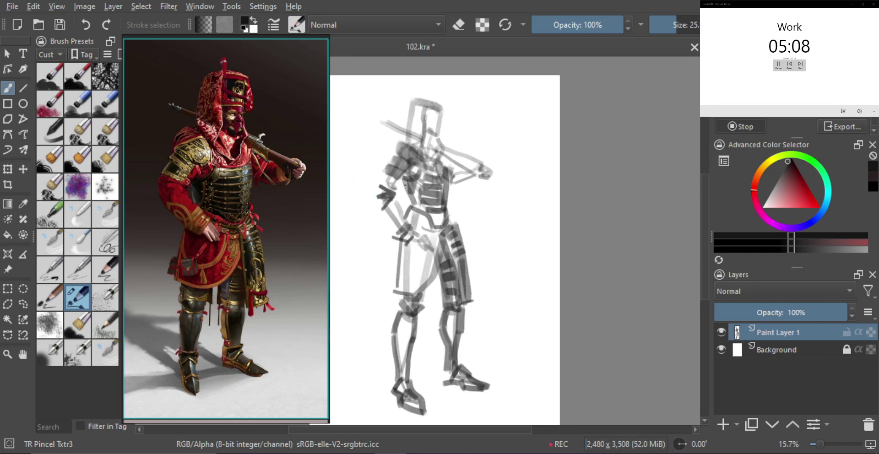
{"action": "left_click_drag", "start_coordinate": [394, 198], "coordinate": [410, 225]}
{"action": "left_click_drag", "start_coordinate": [382, 196], "coordinate": [390, 238]}
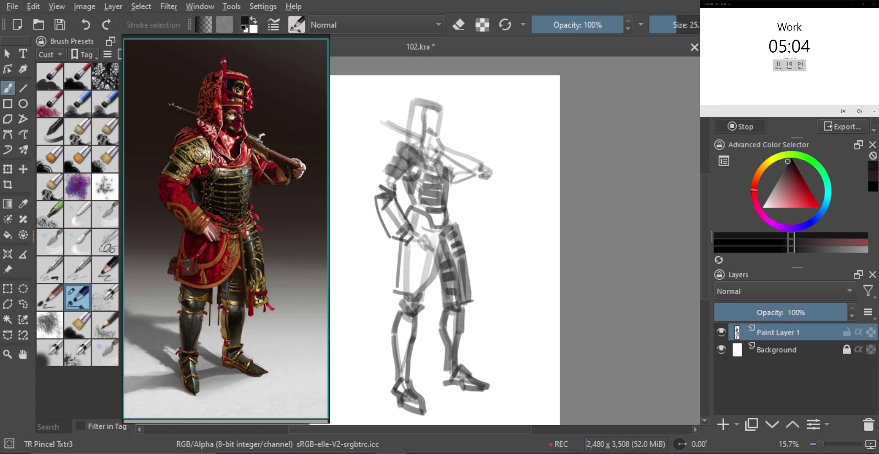
{"action": "key", "text": "m"}
{"action": "key", "text": "m"}
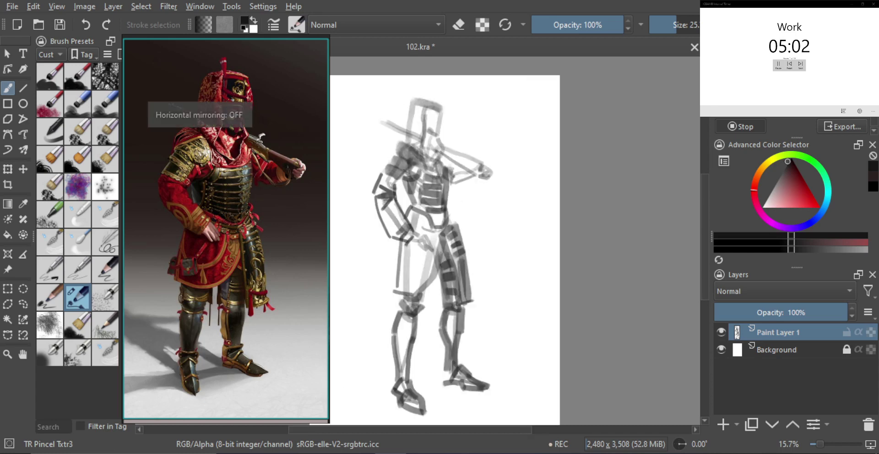
- Draw the fingers and back of the hand resting on the hip with darker strokes
{"action": "scroll", "coordinate": [426, 215], "scroll_direction": "up", "scroll_amount": 3}
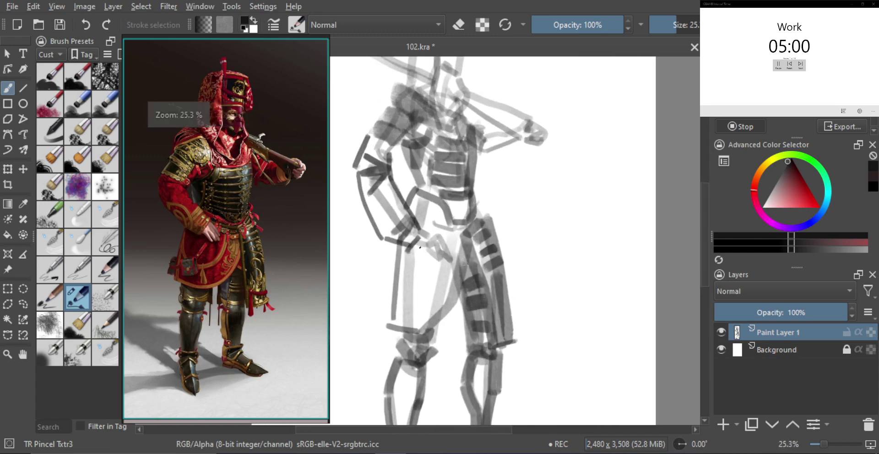
{"action": "mouse_move", "coordinate": [433, 259]}
{"action": "left_mouse_down"}
{"action": "mouse_move", "coordinate": [438, 269]}
{"action": "mouse_move", "coordinate": [432, 262]}
{"action": "left_mouse_up"}
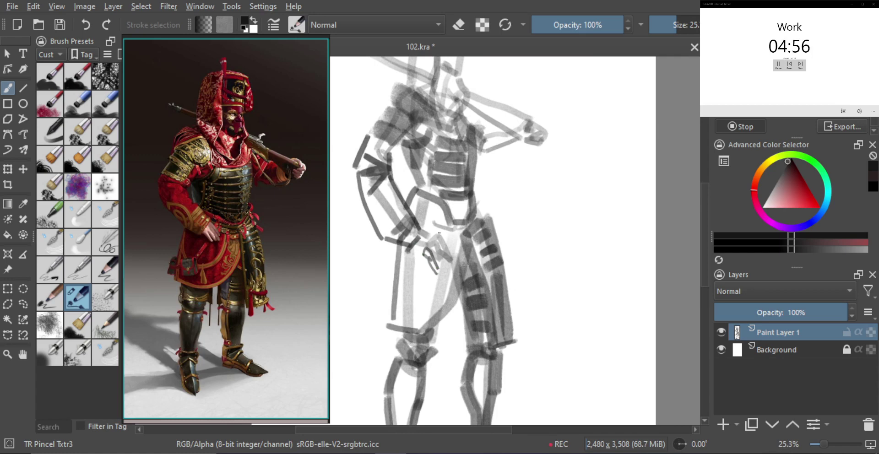
{"action": "left_click_drag", "start_coordinate": [427, 244], "coordinate": [436, 236]}
{"action": "mouse_move", "coordinate": [421, 230]}
{"action": "left_mouse_down"}
{"action": "mouse_move", "coordinate": [435, 242]}
{"action": "mouse_move", "coordinate": [419, 252]}
{"action": "mouse_move", "coordinate": [449, 203]}
{"action": "left_mouse_up"}
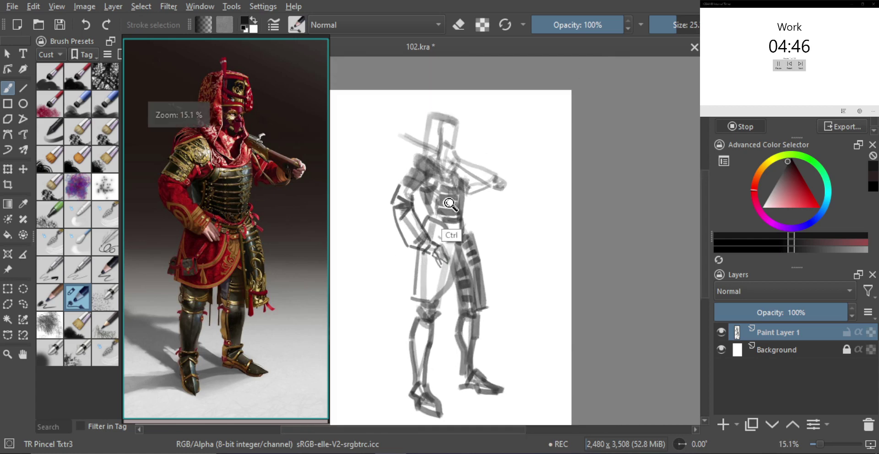
- Draw the breastplate's armhole edge beside the hand-on-hip arm with a thinner brush
{"action": "scroll", "coordinate": [450, 204], "scroll_direction": "up", "scroll_amount": 3}
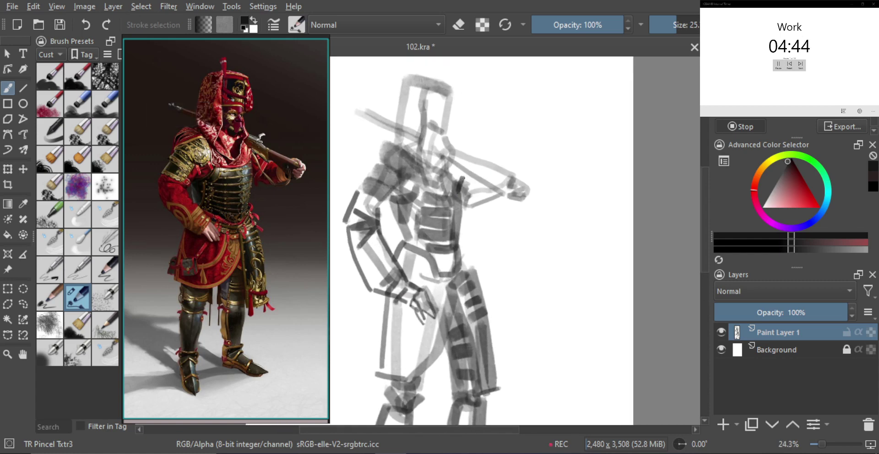
{"action": "key", "text": "ctrl+z"}
{"action": "left_click_drag", "start_coordinate": [435, 186], "coordinate": [430, 186]}
{"action": "key", "text": "ctrl+z"}
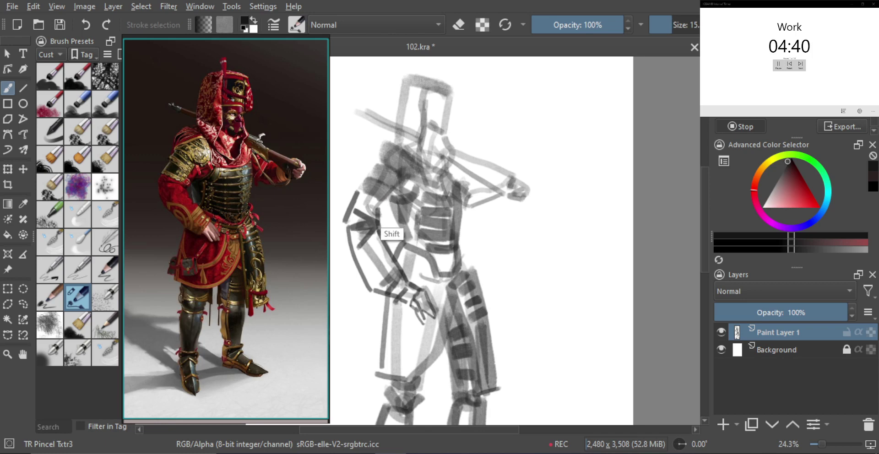
{"action": "left_click_drag", "start_coordinate": [388, 202], "coordinate": [391, 202], "text": "shift"}
{"action": "left_click_drag", "start_coordinate": [385, 201], "coordinate": [402, 202]}
{"action": "mouse_move", "coordinate": [392, 198]}
{"action": "left_mouse_down"}
{"action": "mouse_move", "coordinate": [413, 199]}
{"action": "mouse_move", "coordinate": [417, 186]}
{"action": "mouse_move", "coordinate": [398, 232]}
{"action": "mouse_move", "coordinate": [403, 241]}
{"action": "mouse_move", "coordinate": [393, 227]}
{"action": "mouse_move", "coordinate": [404, 241]}
{"action": "mouse_move", "coordinate": [389, 208]}
{"action": "left_mouse_up"}
{"action": "key", "text": "ctrl+z"}
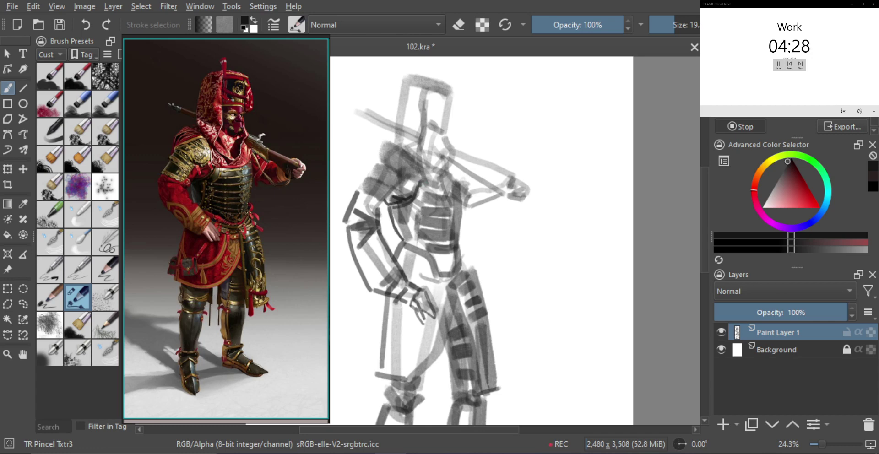
- Outline the breastplate's neckline, rifle-side edge and curved lower rim
{"action": "mouse_move", "coordinate": [421, 186]}
{"action": "left_mouse_down"}
{"action": "mouse_move", "coordinate": [457, 187]}
{"action": "mouse_move", "coordinate": [459, 245]}
{"action": "left_mouse_up"}
{"action": "key", "text": "ctrl+z"}
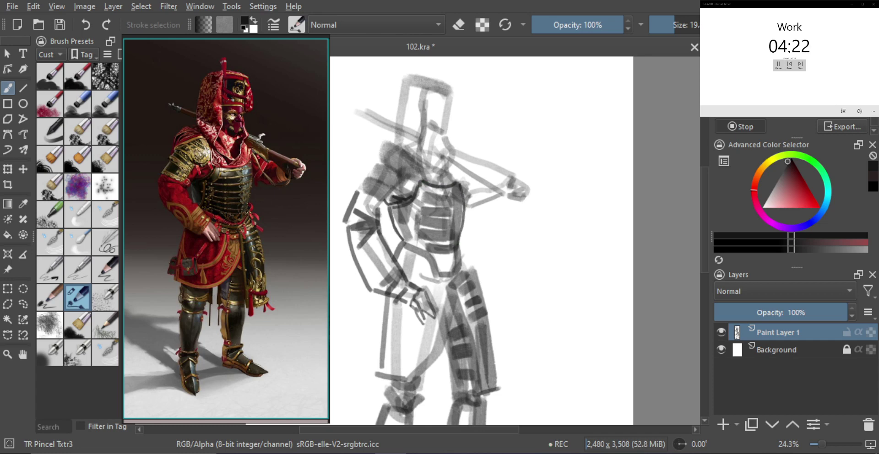
{"action": "left_click_drag", "start_coordinate": [403, 245], "coordinate": [438, 274]}
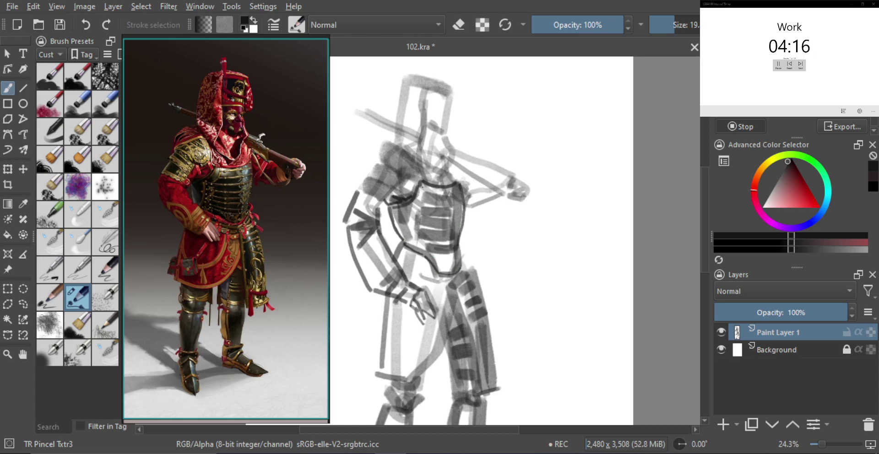
- Draw the belt curving below the breastplate and its knotted bow on the rifle side of the waist
{"action": "scroll", "coordinate": [433, 215], "scroll_direction": "down", "scroll_amount": 1}
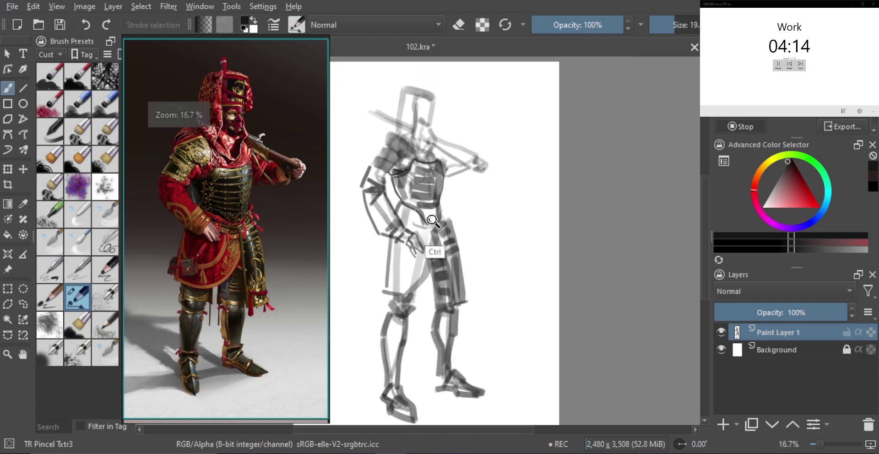
{"action": "scroll", "coordinate": [432, 221], "scroll_direction": "up", "scroll_amount": 1}
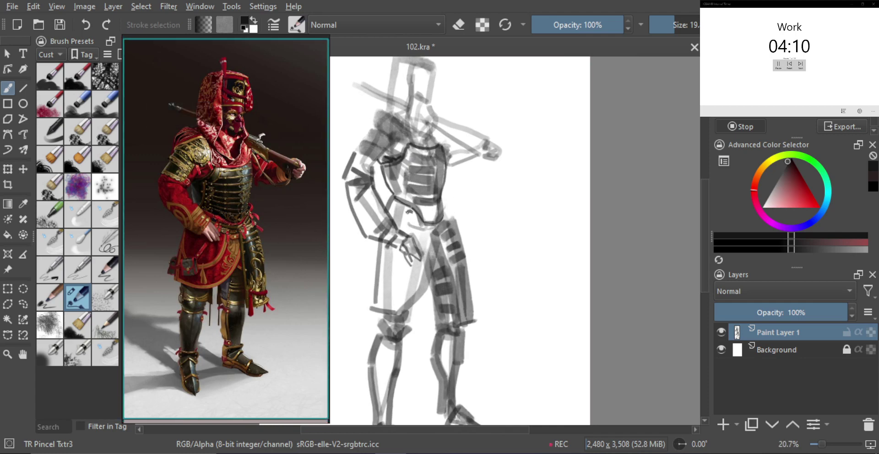
{"action": "mouse_move", "coordinate": [409, 215]}
{"action": "left_mouse_down"}
{"action": "mouse_move", "coordinate": [424, 229]}
{"action": "mouse_move", "coordinate": [449, 209]}
{"action": "left_mouse_up"}
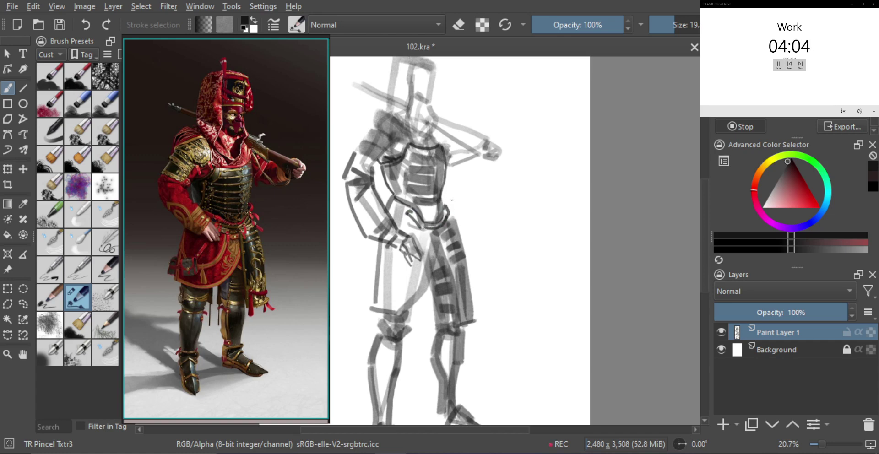
{"action": "mouse_move", "coordinate": [442, 210]}
{"action": "left_mouse_down"}
{"action": "mouse_move", "coordinate": [452, 198]}
{"action": "mouse_move", "coordinate": [441, 201]}
{"action": "mouse_move", "coordinate": [448, 207]}
{"action": "left_mouse_up"}
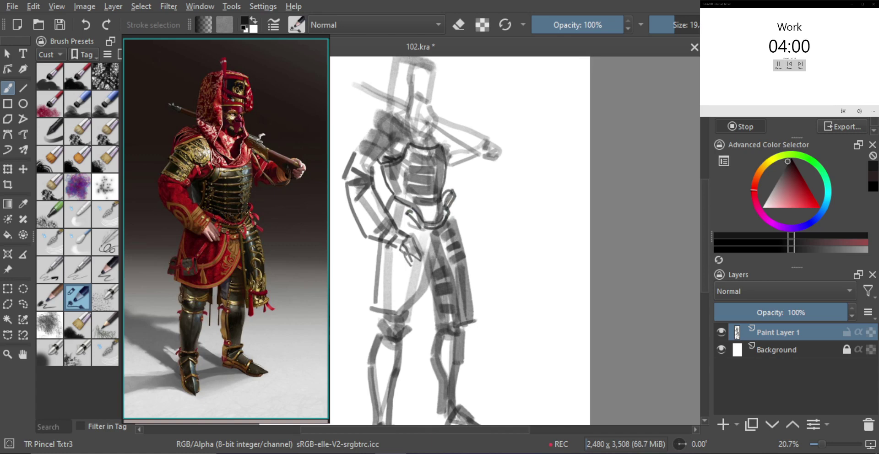
{"action": "key", "text": "ctrl+z"}
{"action": "mouse_move", "coordinate": [447, 206]}
{"action": "left_mouse_down"}
{"action": "mouse_move", "coordinate": [466, 222]}
{"action": "mouse_move", "coordinate": [452, 225]}
{"action": "left_mouse_up"}
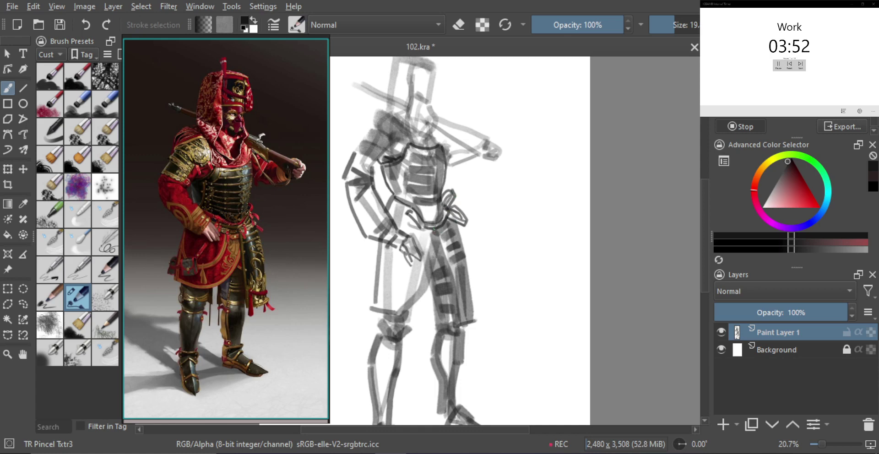
- Outline the hanging thigh guard on the rifle side from the waist to the knee and add tassel strokes at its lower corner
{"action": "left_click_drag", "start_coordinate": [434, 252], "coordinate": [442, 293]}
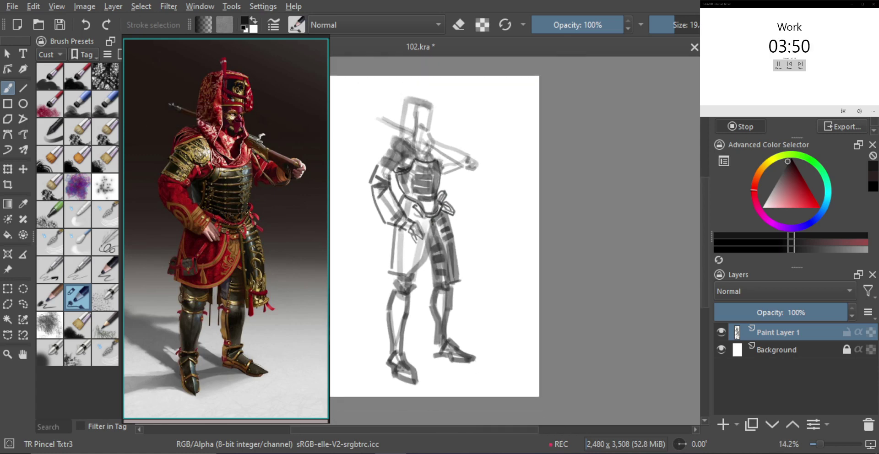
{"action": "left_click_drag", "start_coordinate": [433, 227], "coordinate": [440, 279]}
{"action": "key", "text": "ctrl+z"}
{"action": "left_click_drag", "start_coordinate": [431, 221], "coordinate": [448, 289]}
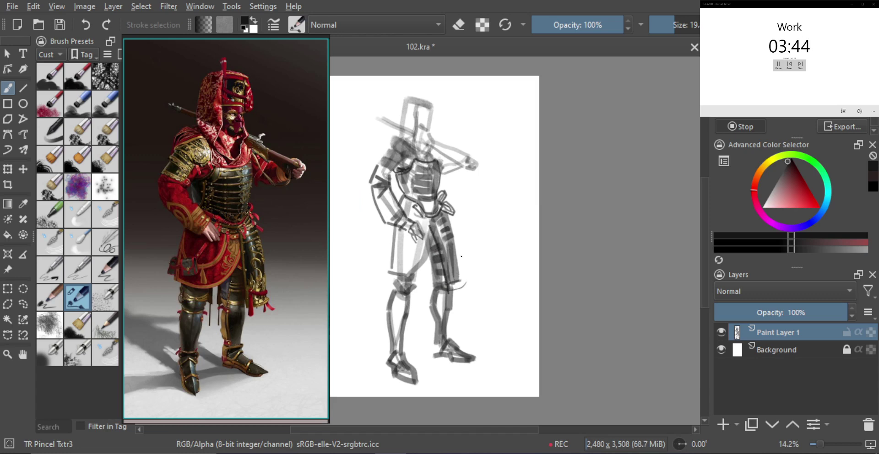
{"action": "mouse_move", "coordinate": [446, 210]}
{"action": "left_mouse_down"}
{"action": "mouse_move", "coordinate": [460, 271]}
{"action": "mouse_move", "coordinate": [453, 293]}
{"action": "left_mouse_up"}
{"action": "key", "text": "ctrl+z"}
{"action": "key", "text": "bracketright"}
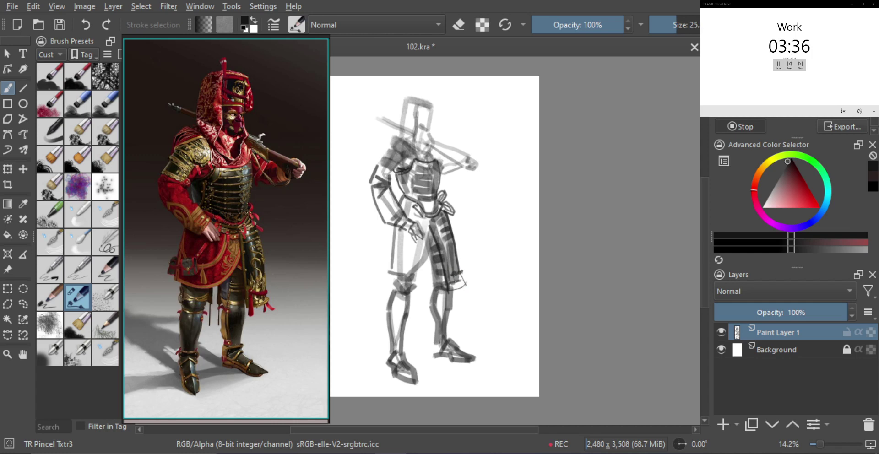
{"action": "left_click_drag", "start_coordinate": [453, 278], "coordinate": [454, 304]}
{"action": "mouse_move", "coordinate": [456, 281]}
{"action": "left_mouse_down"}
{"action": "mouse_move", "coordinate": [456, 299]}
{"action": "mouse_move", "coordinate": [464, 296]}
{"action": "left_mouse_up"}
- Outline the rounded shoulder guard and the layered plates on the upper part of the hand-on-hip arm
{"action": "left_click_drag", "start_coordinate": [425, 157], "coordinate": [432, 177]}
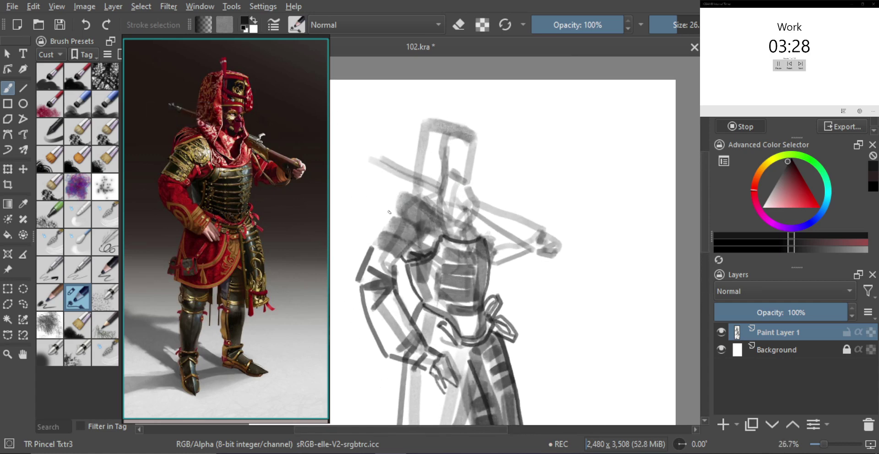
{"action": "mouse_move", "coordinate": [389, 212]}
{"action": "left_mouse_down"}
{"action": "mouse_move", "coordinate": [418, 201]}
{"action": "mouse_move", "coordinate": [388, 213]}
{"action": "mouse_move", "coordinate": [401, 190]}
{"action": "mouse_move", "coordinate": [381, 208]}
{"action": "mouse_move", "coordinate": [395, 193]}
{"action": "mouse_move", "coordinate": [382, 223]}
{"action": "left_mouse_up"}
{"action": "key", "text": "ctrl+z"}
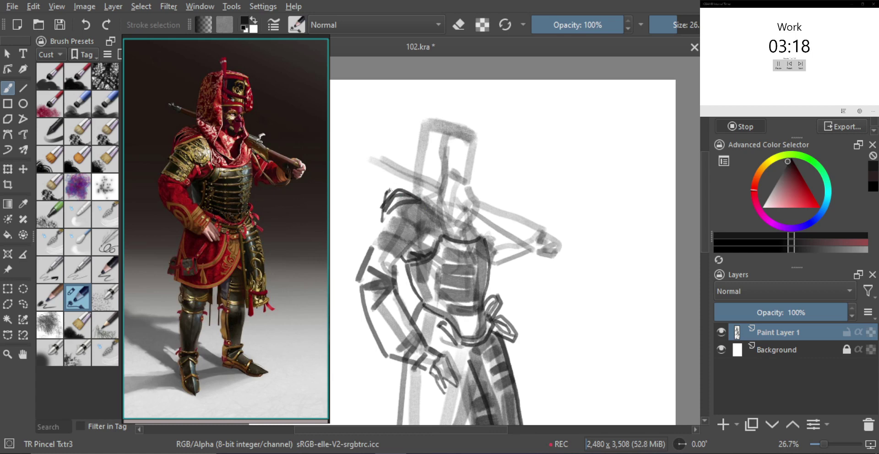
{"action": "left_click_drag", "start_coordinate": [390, 189], "coordinate": [413, 185]}
{"action": "mouse_move", "coordinate": [380, 212]}
{"action": "left_mouse_down"}
{"action": "mouse_move", "coordinate": [384, 196]}
{"action": "mouse_move", "coordinate": [390, 221]}
{"action": "mouse_move", "coordinate": [419, 239]}
{"action": "left_mouse_up"}
{"action": "key", "text": "ctrl+z"}
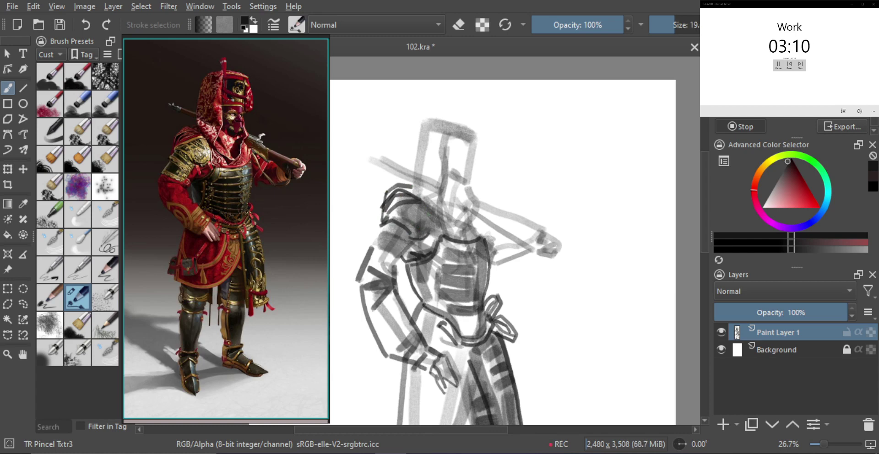
{"action": "left_click_drag", "start_coordinate": [419, 202], "coordinate": [423, 233]}
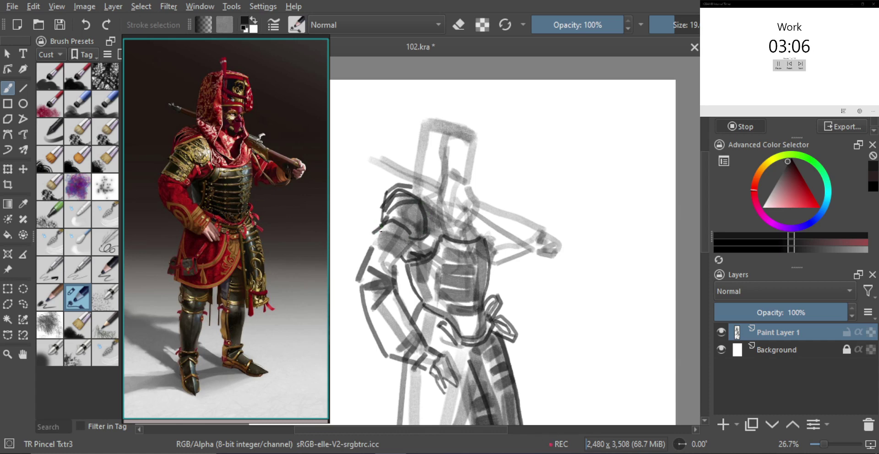
{"action": "mouse_move", "coordinate": [393, 232]}
{"action": "left_mouse_down"}
{"action": "mouse_move", "coordinate": [370, 242]}
{"action": "mouse_move", "coordinate": [403, 249]}
{"action": "mouse_move", "coordinate": [396, 256]}
{"action": "left_mouse_up"}
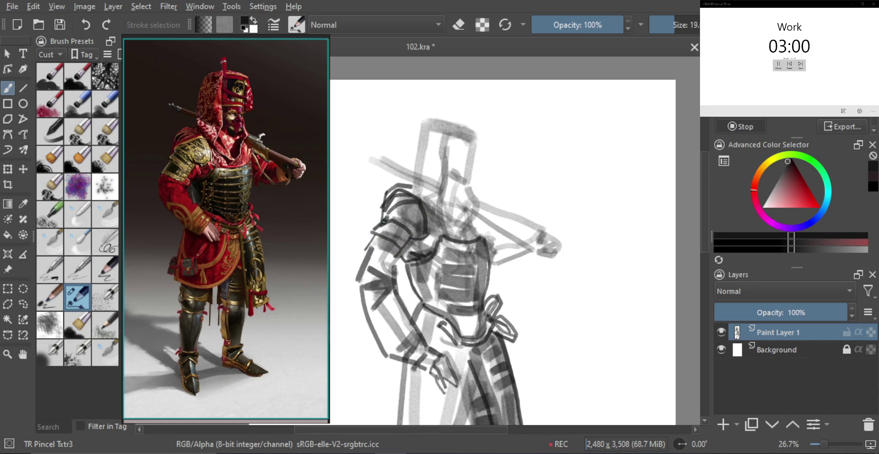
{"action": "mouse_move", "coordinate": [390, 252]}
{"action": "left_mouse_down"}
{"action": "mouse_move", "coordinate": [362, 259]}
{"action": "mouse_move", "coordinate": [400, 269]}
{"action": "left_mouse_up"}
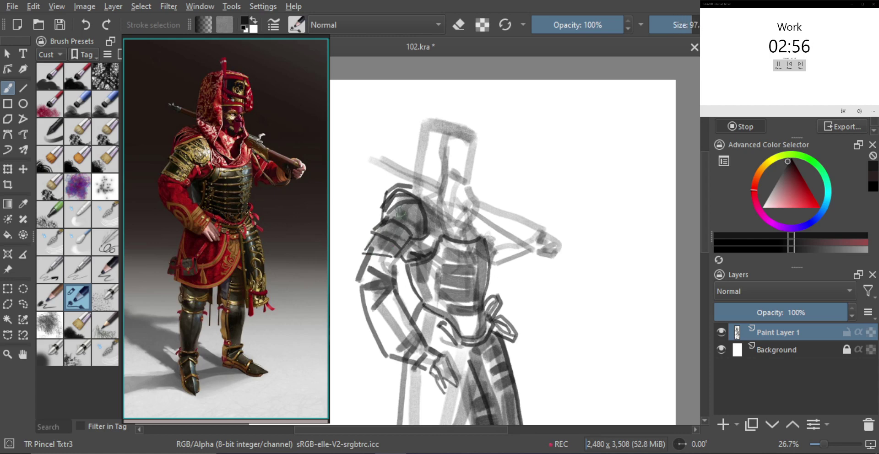
- Shade the inside of the shoulder guard and its upper-arm plates with a much larger brush
{"action": "mouse_move", "coordinate": [400, 213]}
{"action": "left_mouse_down"}
{"action": "mouse_move", "coordinate": [395, 245]}
{"action": "mouse_move", "coordinate": [418, 211]}
{"action": "mouse_move", "coordinate": [403, 213]}
{"action": "mouse_move", "coordinate": [414, 210]}
{"action": "mouse_move", "coordinate": [401, 228]}
{"action": "left_mouse_up"}
{"action": "key", "text": "e"}
{"action": "left_click_drag", "start_coordinate": [398, 228], "coordinate": [382, 250], "text": "shift"}
{"action": "key", "text": "bracketleft"}
{"action": "key", "text": "bracketleft"}
{"action": "key", "text": "e"}
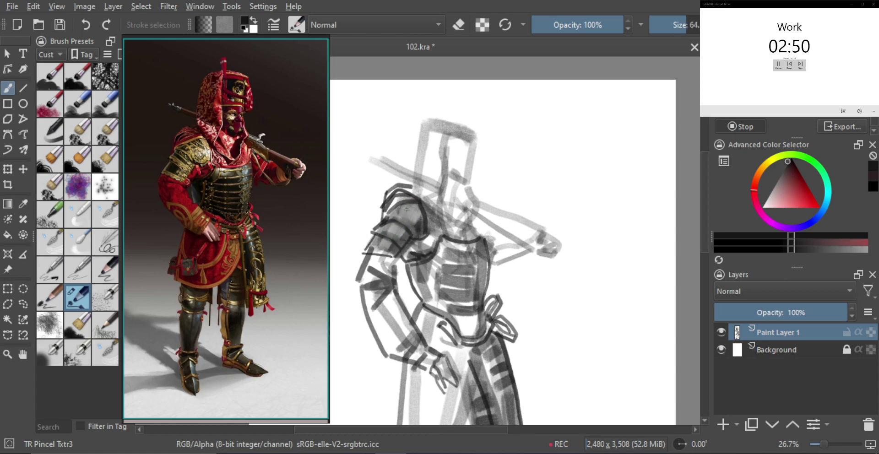
- Draw the scarf's neckline and the inner edge of the hood beside the face with a much thinner brush
{"action": "key", "text": "bracketleft"}
{"action": "key", "text": "bracketleft"}
{"action": "key", "text": "bracketleft"}
{"action": "key", "text": "bracketleft"}
{"action": "key", "text": "bracketleft"}
{"action": "key", "text": "bracketleft"}
{"action": "key", "text": "bracketleft"}
{"action": "key", "text": "bracketleft"}
{"action": "key", "text": "bracketleft"}
{"action": "key", "text": "bracketleft"}
{"action": "key", "text": "bracketleft"}
{"action": "key", "text": "bracketleft"}
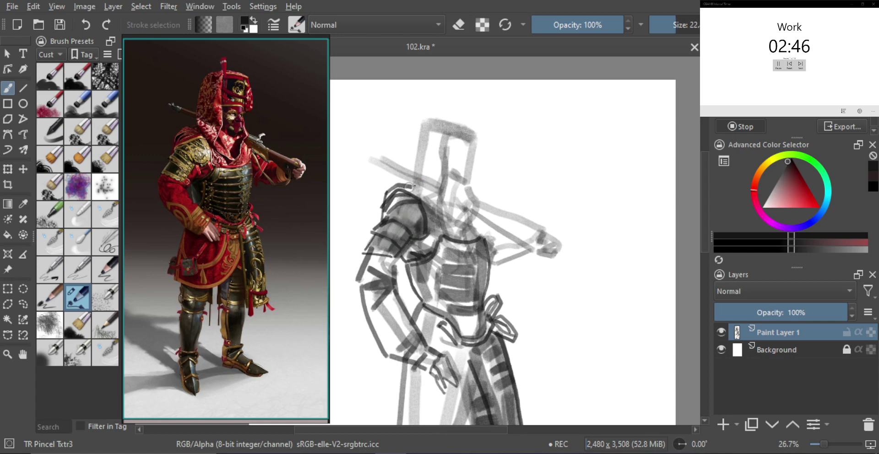
{"action": "mouse_move", "coordinate": [411, 185]}
{"action": "left_mouse_down"}
{"action": "mouse_move", "coordinate": [459, 232]}
{"action": "mouse_move", "coordinate": [477, 211]}
{"action": "mouse_move", "coordinate": [437, 216]}
{"action": "mouse_move", "coordinate": [451, 226]}
{"action": "left_mouse_up"}
{"action": "mouse_move", "coordinate": [443, 196]}
{"action": "left_mouse_down"}
{"action": "mouse_move", "coordinate": [437, 213]}
{"action": "mouse_move", "coordinate": [446, 146]}
{"action": "left_mouse_up"}
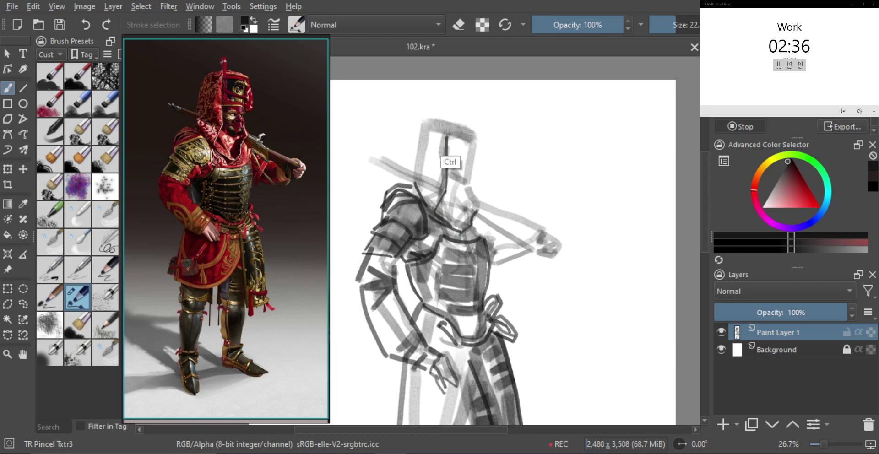
- Outline the tall hat above the face and the back of the hood down to the shoulder guard
{"action": "mouse_move", "coordinate": [447, 138]}
{"action": "left_mouse_down"}
{"action": "mouse_move", "coordinate": [455, 110]}
{"action": "mouse_move", "coordinate": [478, 114]}
{"action": "mouse_move", "coordinate": [483, 158]}
{"action": "mouse_move", "coordinate": [475, 125]}
{"action": "mouse_move", "coordinate": [476, 154]}
{"action": "mouse_move", "coordinate": [460, 137]}
{"action": "mouse_move", "coordinate": [447, 146]}
{"action": "left_mouse_up"}
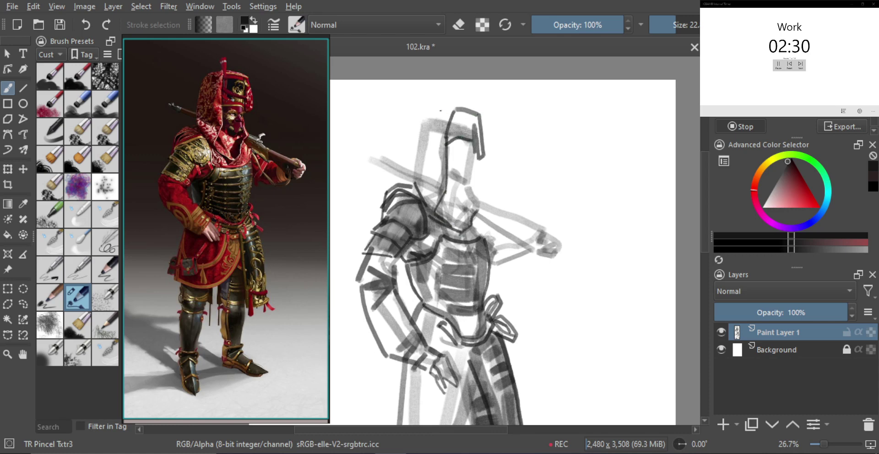
{"action": "key", "text": "ctrl+z"}
{"action": "mouse_move", "coordinate": [422, 112]}
{"action": "left_mouse_down"}
{"action": "mouse_move", "coordinate": [450, 106]}
{"action": "mouse_move", "coordinate": [421, 137]}
{"action": "mouse_move", "coordinate": [410, 182]}
{"action": "left_mouse_up"}
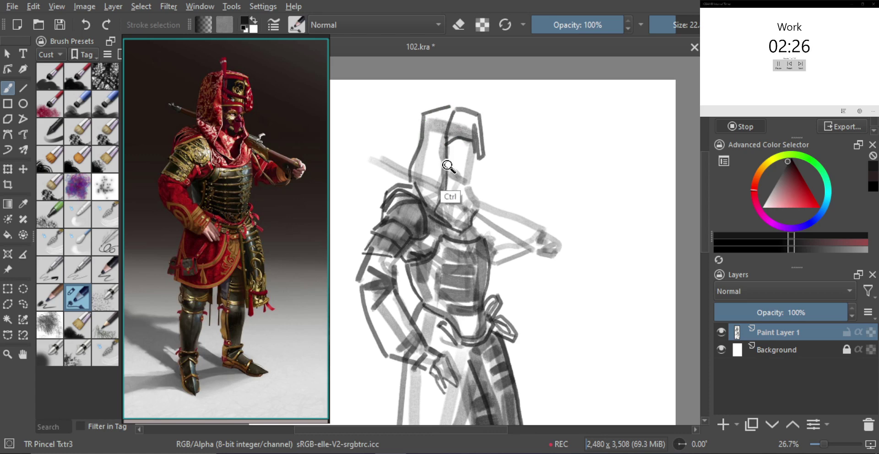
- Draw the hat's lower rim, the mask lines beneath it and the outer fold of cloth along the face
{"action": "scroll", "coordinate": [446, 170], "scroll_direction": "up", "scroll_amount": 2}
{"action": "mouse_move", "coordinate": [482, 142]}
{"action": "left_mouse_down"}
{"action": "mouse_move", "coordinate": [476, 184]}
{"action": "mouse_move", "coordinate": [465, 196]}
{"action": "mouse_move", "coordinate": [479, 187]}
{"action": "mouse_move", "coordinate": [476, 201]}
{"action": "mouse_move", "coordinate": [451, 202]}
{"action": "mouse_move", "coordinate": [472, 210]}
{"action": "mouse_move", "coordinate": [476, 234]}
{"action": "left_mouse_up"}
{"action": "key", "text": "ctrl+z"}
{"action": "key", "text": "ctrl+z"}
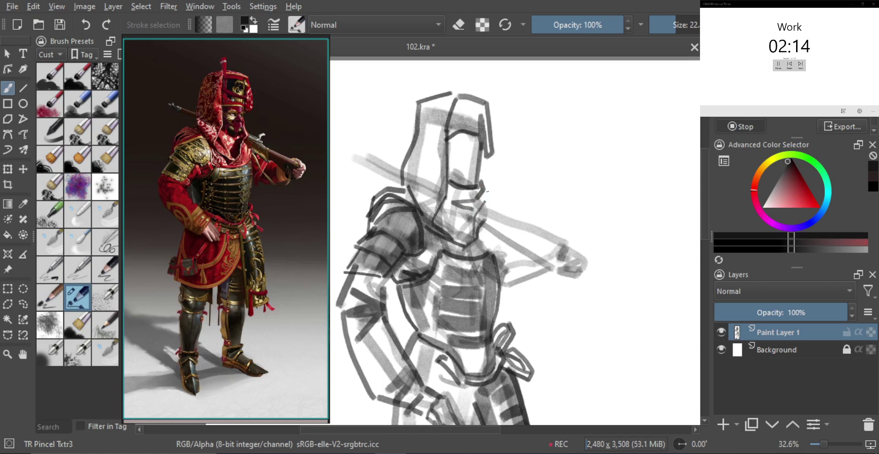
{"action": "mouse_move", "coordinate": [480, 163]}
{"action": "left_mouse_down"}
{"action": "mouse_move", "coordinate": [494, 205]}
{"action": "mouse_move", "coordinate": [481, 222]}
{"action": "left_mouse_up"}
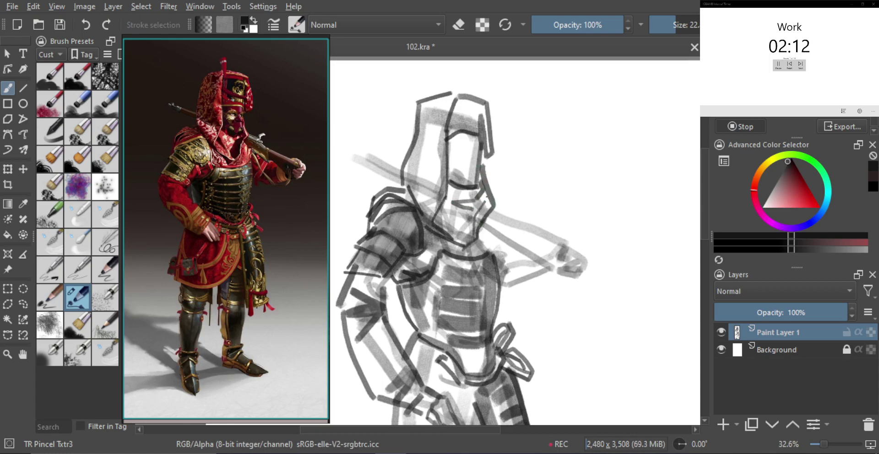
- Outline the raised arm's sleeve and gripping hand, and shade the rifle-side shoulder area with broad strokes
{"action": "scroll", "coordinate": [486, 197], "scroll_direction": "down", "scroll_amount": 2}
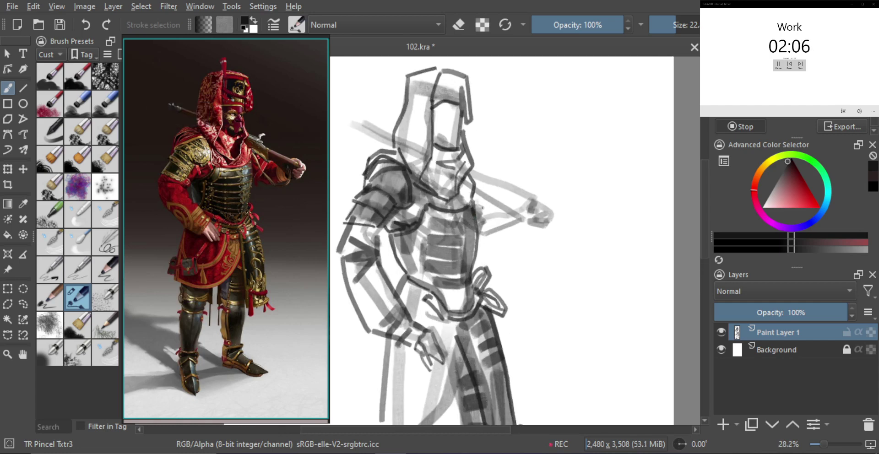
{"action": "left_click_drag", "start_coordinate": [481, 247], "coordinate": [488, 216]}
{"action": "mouse_move", "coordinate": [486, 236]}
{"action": "left_mouse_down"}
{"action": "mouse_move", "coordinate": [496, 215]}
{"action": "mouse_move", "coordinate": [505, 243]}
{"action": "mouse_move", "coordinate": [523, 238]}
{"action": "mouse_move", "coordinate": [522, 214]}
{"action": "mouse_move", "coordinate": [542, 246]}
{"action": "mouse_move", "coordinate": [544, 233]}
{"action": "mouse_move", "coordinate": [563, 230]}
{"action": "mouse_move", "coordinate": [554, 232]}
{"action": "mouse_move", "coordinate": [555, 212]}
{"action": "mouse_move", "coordinate": [572, 214]}
{"action": "mouse_move", "coordinate": [554, 198]}
{"action": "mouse_move", "coordinate": [544, 227]}
{"action": "mouse_move", "coordinate": [522, 211]}
{"action": "mouse_move", "coordinate": [542, 205]}
{"action": "left_mouse_up"}
{"action": "key", "text": "bracketleft"}
{"action": "key", "text": "bracketright"}
{"action": "key", "text": "ctrl+z"}
{"action": "left_click_drag", "start_coordinate": [476, 174], "coordinate": [557, 217]}
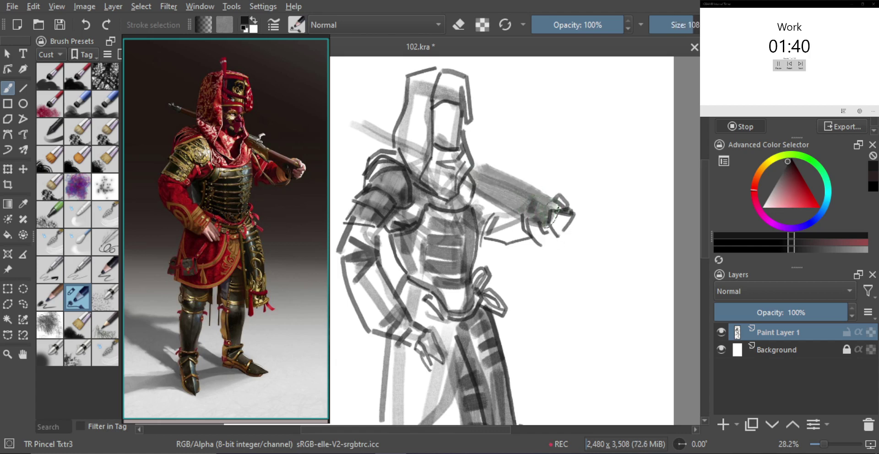
- Draw the brow, nose and mouth inside the hood's face opening with a much thinner brush
{"action": "mouse_move", "coordinate": [507, 194]}
{"action": "left_mouse_down", "text": "shift"}
{"action": "mouse_move", "coordinate": [487, 192]}
{"action": "mouse_move", "coordinate": [504, 256]}
{"action": "mouse_move", "coordinate": [515, 183]}
{"action": "mouse_move", "coordinate": [506, 211]}
{"action": "left_mouse_up", "text": "shift"}
{"action": "left_click_drag", "start_coordinate": [506, 211], "coordinate": [494, 164], "text": "ctrl"}
{"action": "mouse_move", "coordinate": [466, 177]}
{"action": "left_mouse_down"}
{"action": "mouse_move", "coordinate": [519, 200]}
{"action": "mouse_move", "coordinate": [489, 190]}
{"action": "mouse_move", "coordinate": [513, 170]}
{"action": "mouse_move", "coordinate": [466, 182]}
{"action": "mouse_move", "coordinate": [489, 187]}
{"action": "mouse_move", "coordinate": [477, 177]}
{"action": "left_mouse_up"}
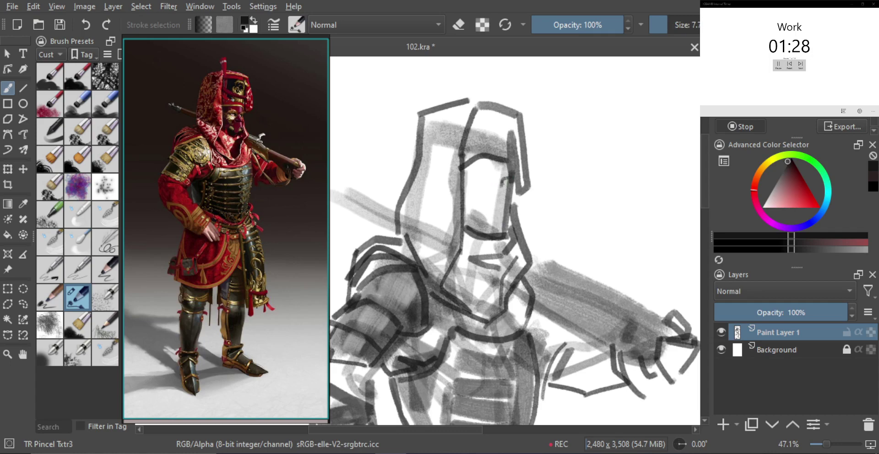
{"action": "left_click_drag", "start_coordinate": [507, 183], "coordinate": [499, 212]}
{"action": "left_click_drag", "start_coordinate": [489, 214], "coordinate": [504, 211]}
{"action": "mouse_move", "coordinate": [493, 225]}
{"action": "left_mouse_down"}
{"action": "mouse_move", "coordinate": [501, 226]}
{"action": "mouse_move", "coordinate": [497, 211]}
{"action": "left_mouse_up"}
{"action": "mouse_move", "coordinate": [509, 178]}
{"action": "left_mouse_down"}
{"action": "mouse_move", "coordinate": [508, 190]}
{"action": "mouse_move", "coordinate": [466, 174]}
{"action": "left_mouse_up"}
- Shade the cheek and the side of the forehead with a brush enlarged to about 34 px
{"action": "key", "text": "bracketright"}
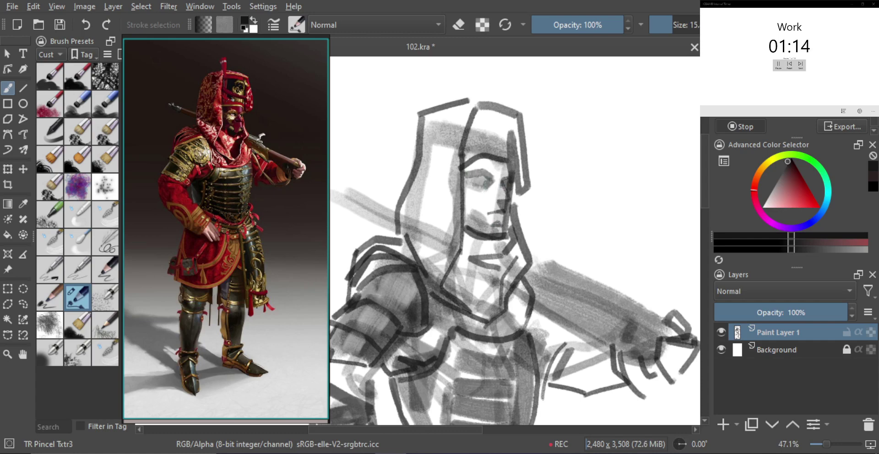
{"action": "key", "text": "bracketright"}
{"action": "key", "text": "bracketright"}
{"action": "key", "text": "bracketright"}
{"action": "key", "text": "bracketright"}
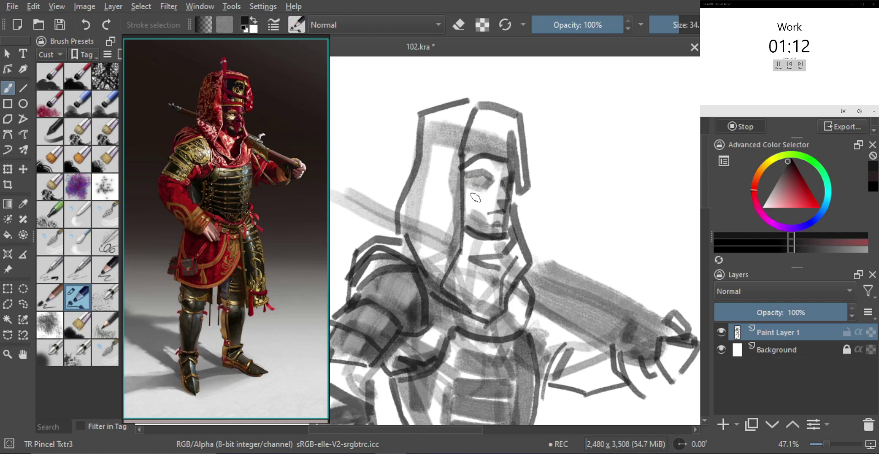
{"action": "left_click_drag", "start_coordinate": [466, 199], "coordinate": [472, 219]}
{"action": "mouse_move", "coordinate": [466, 163]}
{"action": "left_mouse_down"}
{"action": "mouse_move", "coordinate": [463, 181]}
{"action": "mouse_move", "coordinate": [492, 197]}
{"action": "mouse_move", "coordinate": [473, 187]}
{"action": "mouse_move", "coordinate": [486, 184]}
{"action": "left_mouse_up"}
- Draw the eyes with a very thin brush, checking the face in a mirrored view
{"action": "key", "text": "bracketleft"}
{"action": "key", "text": "bracketleft"}
{"action": "key", "text": "ctrl+z"}
{"action": "key", "text": "m"}
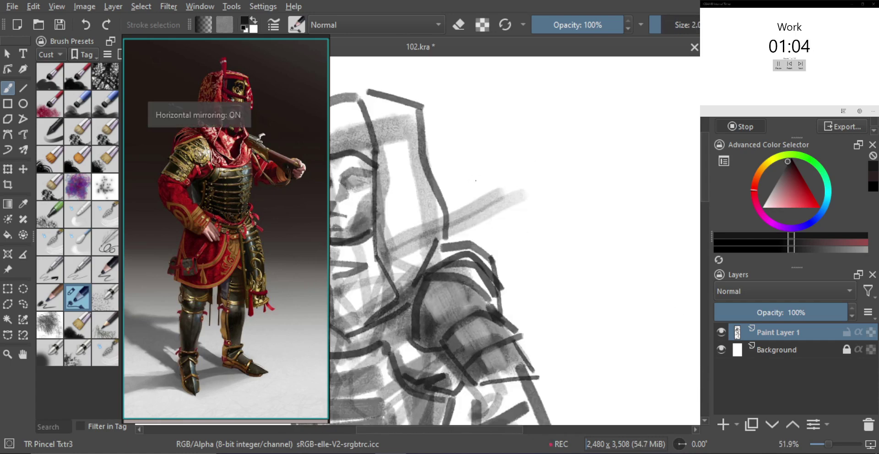
{"action": "key", "text": "m"}
{"action": "key", "text": "bracketleft"}
{"action": "key", "text": "bracketright"}
{"action": "key", "text": "bracketright"}
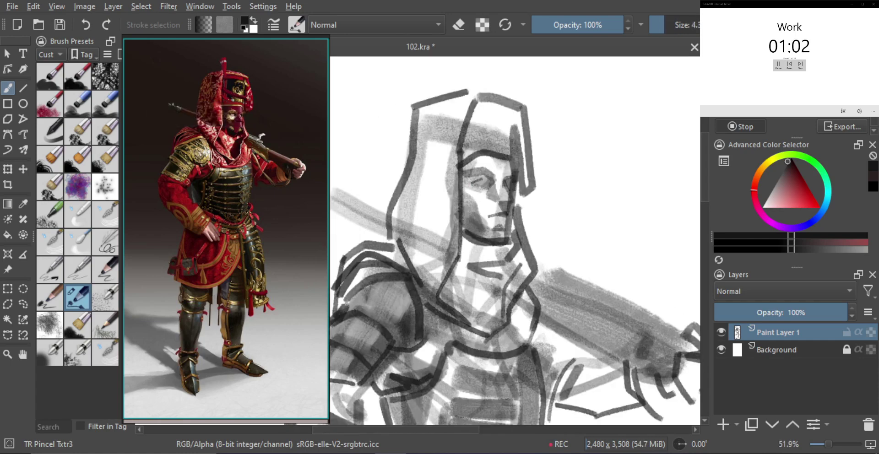
{"action": "key", "text": "ctrl+z"}
{"action": "left_click_drag", "start_coordinate": [476, 183], "coordinate": [486, 186]}
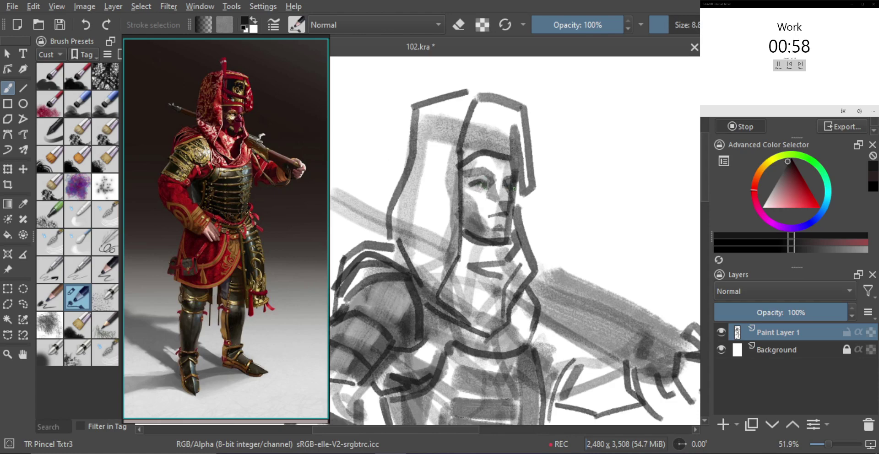
- Darken the mouth line and the shadow around the lips with fine strokes
{"action": "key", "text": "bracketleft"}
{"action": "left_click_drag", "start_coordinate": [488, 217], "coordinate": [507, 214]}
{"action": "left_click_drag", "start_coordinate": [495, 217], "coordinate": [506, 215]}
{"action": "key", "text": "bracketleft"}
{"action": "key", "text": "bracketleft"}
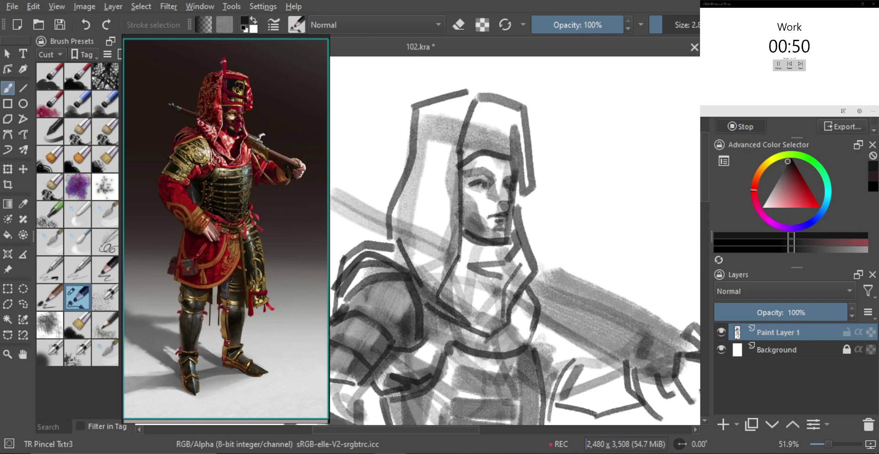
- Define the near eye's lid and iris, alternating between painting and erasing at a small brush size
{"action": "key", "text": "plus"}
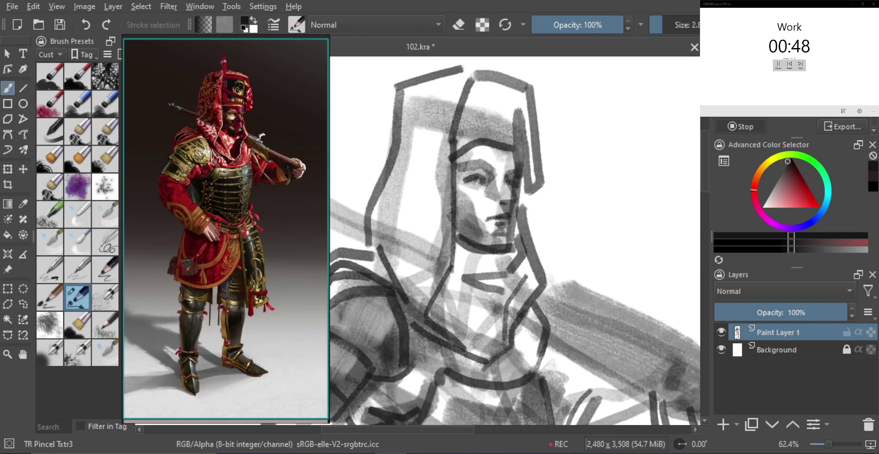
{"action": "key", "text": "bracketright"}
{"action": "key", "text": "bracketright"}
{"action": "key", "text": "bracketright"}
{"action": "key", "text": "e"}
{"action": "key", "text": "bracketright"}
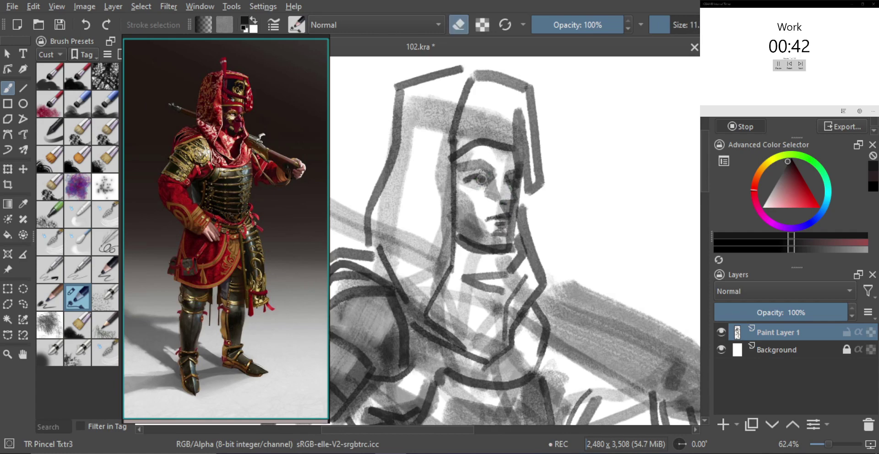
{"action": "key", "text": "bracketright"}
{"action": "key", "text": "e"}
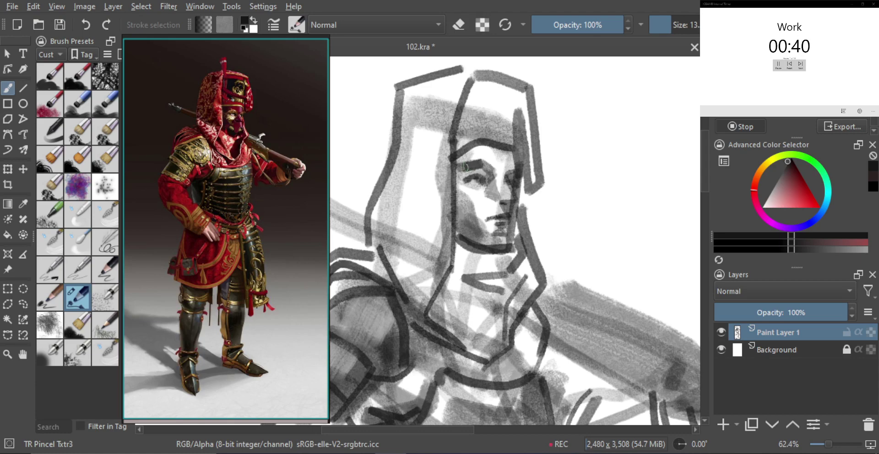
- Draw a darker eyebrow above the near eye with a thin brush
{"action": "key", "text": "bracketleft"}
{"action": "key", "text": "bracketleft"}
{"action": "key", "text": "bracketleft"}
{"action": "left_click_drag", "start_coordinate": [458, 165], "coordinate": [489, 164]}
{"action": "key", "text": "bracketright"}
- Shade the hood and the scarf around the face with broad strokes, checking the figure in a mirrored view
{"action": "scroll", "coordinate": [503, 174], "scroll_direction": "down", "scroll_amount": 5}
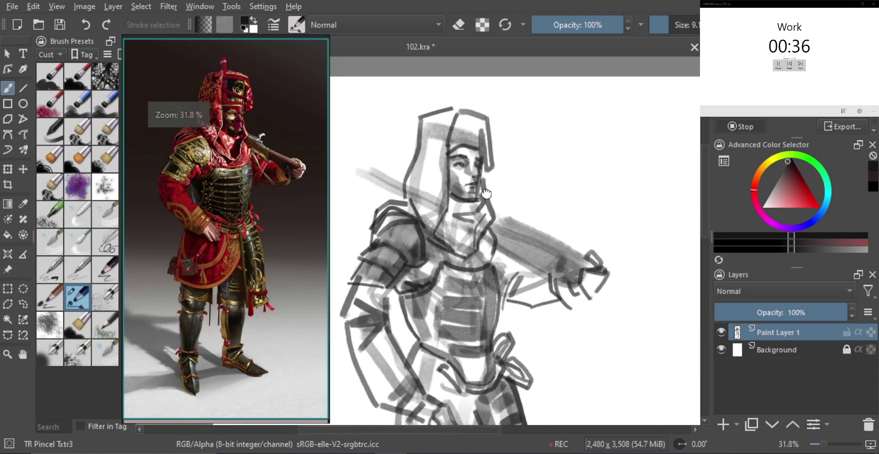
{"action": "mouse_move", "coordinate": [479, 156]}
{"action": "left_mouse_down"}
{"action": "mouse_move", "coordinate": [477, 144]}
{"action": "mouse_move", "coordinate": [449, 149]}
{"action": "left_mouse_up"}
{"action": "mouse_move", "coordinate": [450, 146]}
{"action": "left_mouse_down", "text": "shift"}
{"action": "mouse_move", "coordinate": [444, 188]}
{"action": "mouse_move", "coordinate": [462, 110]}
{"action": "left_mouse_up", "text": "shift"}
{"action": "mouse_move", "coordinate": [465, 189]}
{"action": "left_mouse_down", "text": "shift"}
{"action": "mouse_move", "coordinate": [465, 181]}
{"action": "mouse_move", "coordinate": [470, 202]}
{"action": "mouse_move", "coordinate": [479, 176]}
{"action": "mouse_move", "coordinate": [485, 180]}
{"action": "mouse_move", "coordinate": [481, 226]}
{"action": "mouse_move", "coordinate": [470, 205]}
{"action": "mouse_move", "coordinate": [462, 209]}
{"action": "mouse_move", "coordinate": [502, 228]}
{"action": "left_mouse_up", "text": "shift"}
{"action": "key", "text": "m"}
{"action": "key", "text": "m"}
{"action": "mouse_move", "coordinate": [504, 207]}
{"action": "left_mouse_down"}
{"action": "mouse_move", "coordinate": [543, 87]}
{"action": "mouse_move", "coordinate": [449, 66]}
{"action": "mouse_move", "coordinate": [372, 187]}
{"action": "mouse_move", "coordinate": [405, 259]}
{"action": "mouse_move", "coordinate": [429, 260]}
{"action": "mouse_move", "coordinate": [435, 245]}
{"action": "mouse_move", "coordinate": [457, 256]}
{"action": "mouse_move", "coordinate": [466, 250]}
{"action": "mouse_move", "coordinate": [454, 224]}
{"action": "mouse_move", "coordinate": [461, 234]}
{"action": "mouse_move", "coordinate": [515, 223]}
{"action": "left_mouse_up"}
- Select the figure's upper body freehand, transform it slightly upward to lengthen the waist, and clear the selection
{"action": "key", "text": "l"}
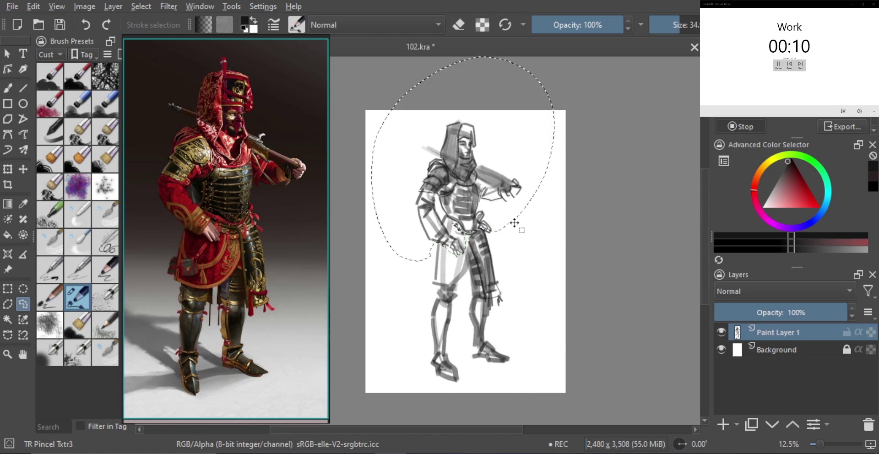
{"action": "key", "text": "ctrl+t"}
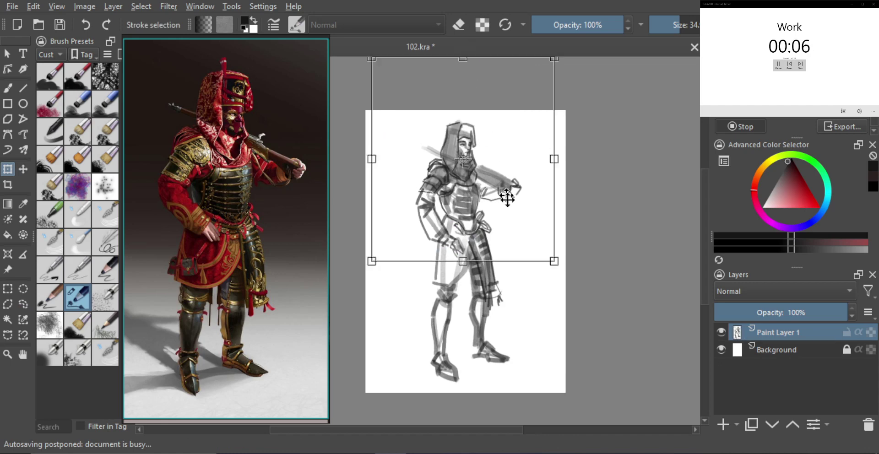
{"action": "left_click_drag", "start_coordinate": [507, 197], "coordinate": [519, 195]}
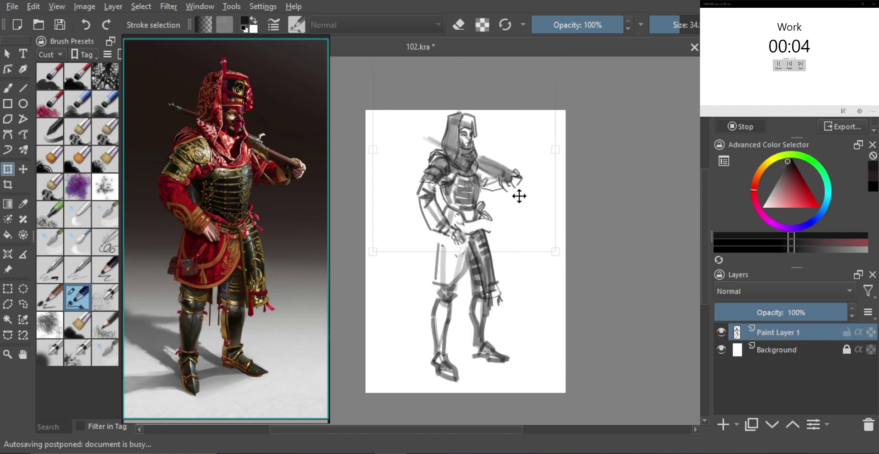
{"action": "left_click_drag", "start_coordinate": [463, 252], "coordinate": [463, 259]}
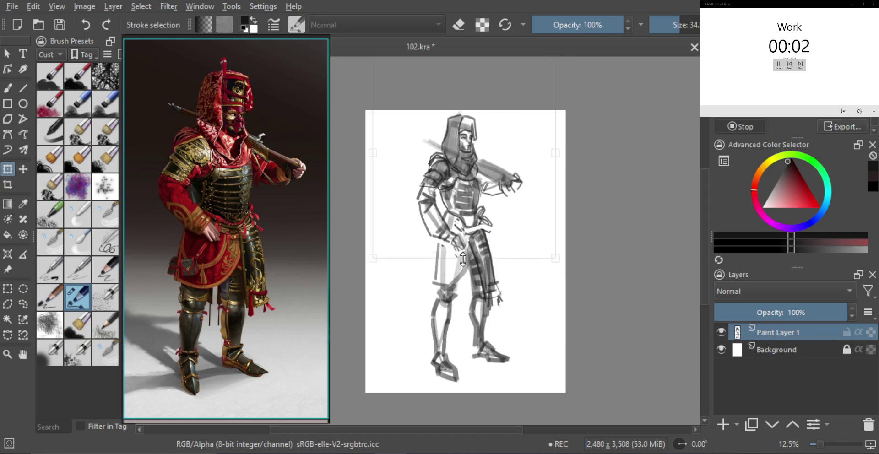
{"action": "key", "text": "Return"}
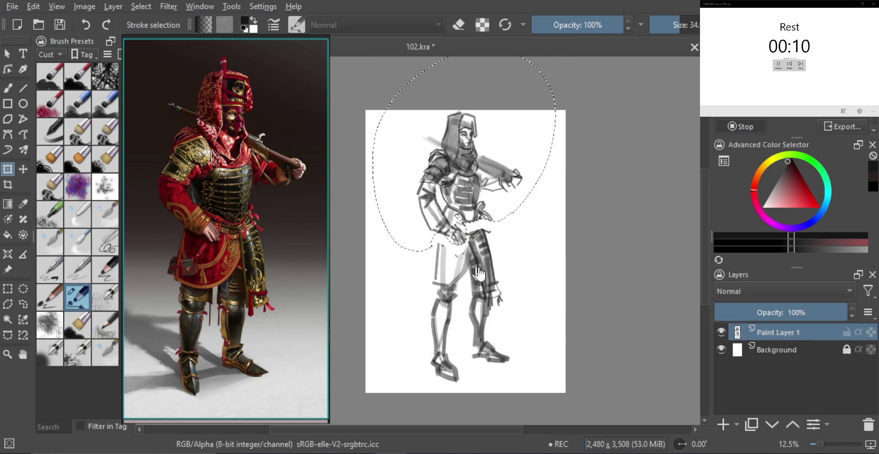
{"action": "key", "text": "ctrl+shift+a"}
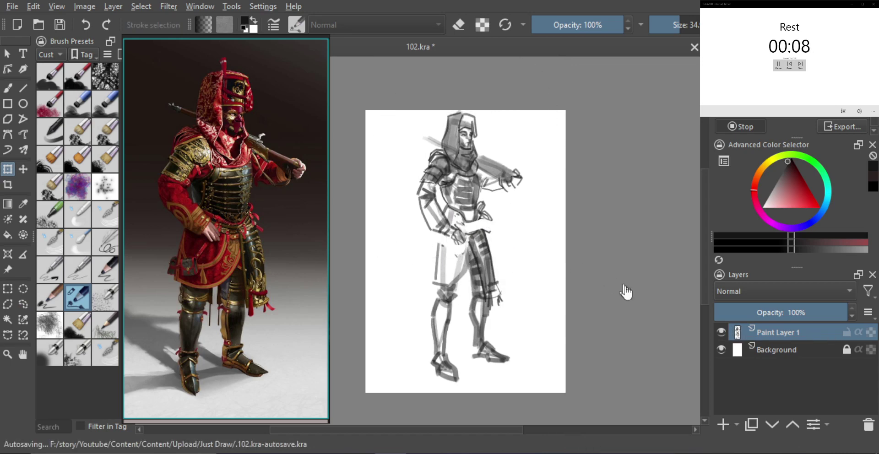
- Hide Paint Layer 1 with the finished figure and add a new paint layer above it
{"action": "left_click", "coordinate": [721, 332]}
{"action": "left_click", "coordinate": [722, 425]}
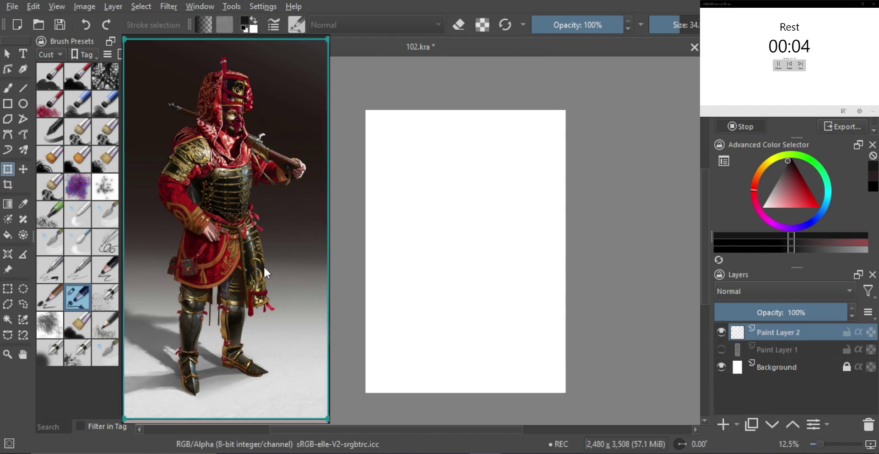
- Frame the bearded samurai with face paint as the new reference and switch back to the brush
{"action": "scroll", "coordinate": [264, 265], "scroll_direction": "down", "scroll_amount": 5}
{"action": "left_click_drag", "start_coordinate": [267, 273], "coordinate": [227, 268]}
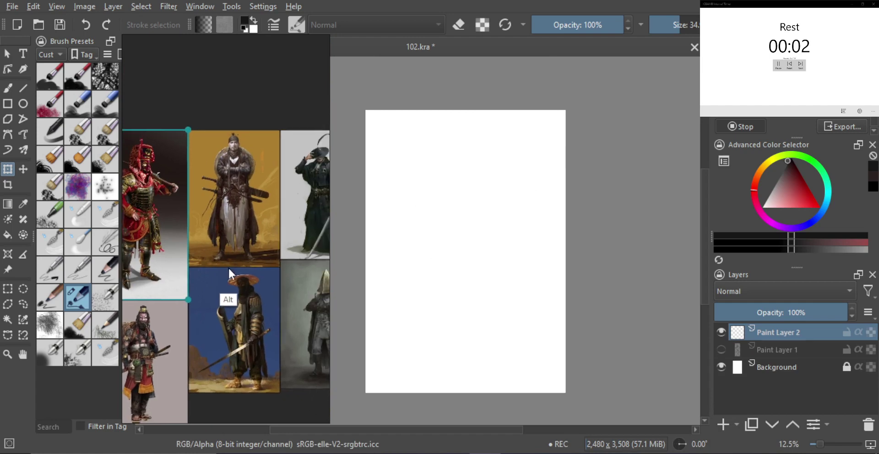
{"action": "double_click", "coordinate": [193, 320]}
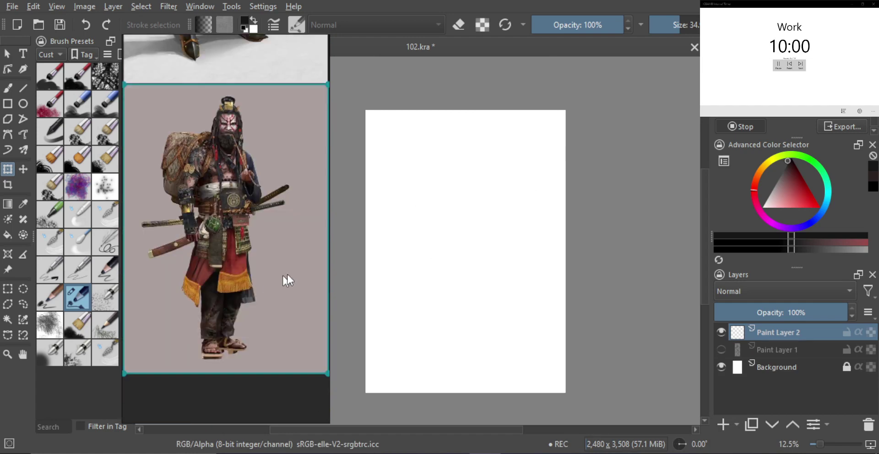
{"action": "scroll", "coordinate": [257, 249], "scroll_direction": "up", "scroll_amount": 4}
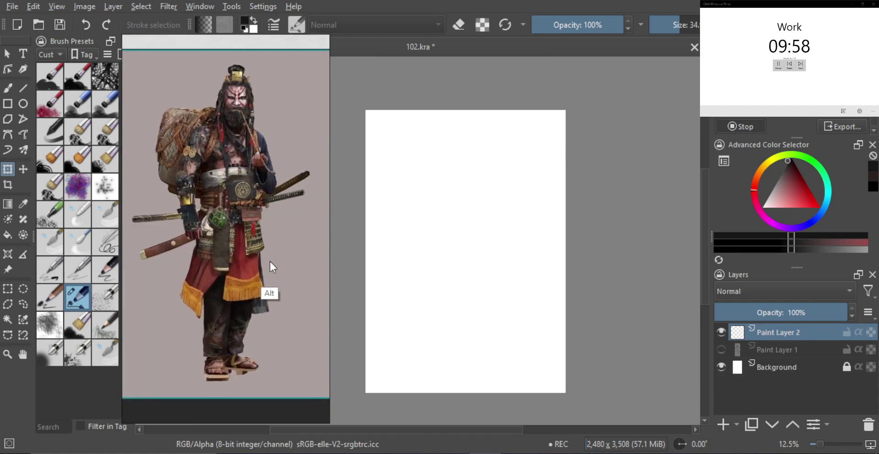
{"action": "left_click", "coordinate": [473, 239]}
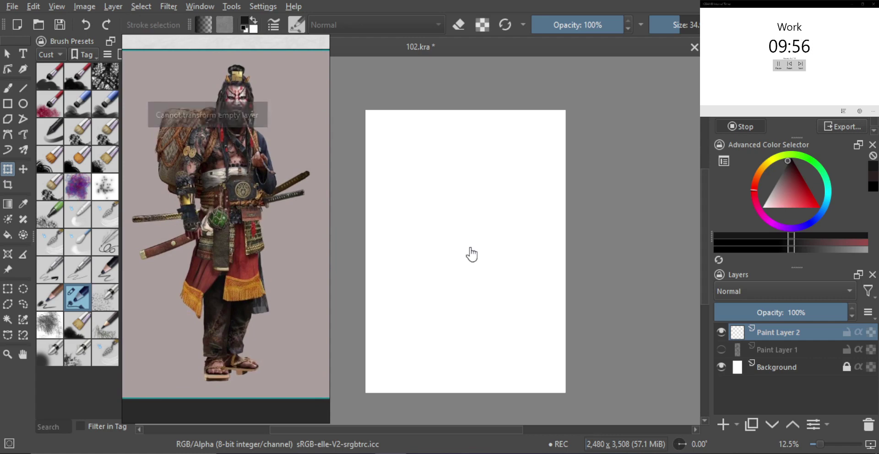
{"action": "key", "text": "b"}
{"action": "mouse_move", "coordinate": [487, 244]}
{"action": "left_mouse_down"}
{"action": "mouse_move", "coordinate": [478, 254]}
{"action": "mouse_move", "coordinate": [488, 265]}
{"action": "left_mouse_up"}
{"action": "key", "text": "ctrl+z"}
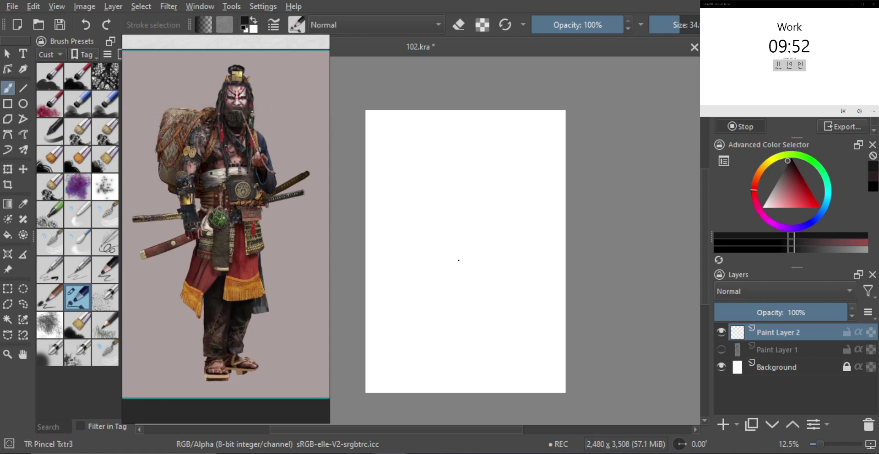
{"action": "left_click_drag", "start_coordinate": [471, 215], "coordinate": [470, 211]}
{"action": "left_click_drag", "start_coordinate": [467, 184], "coordinate": [463, 190]}
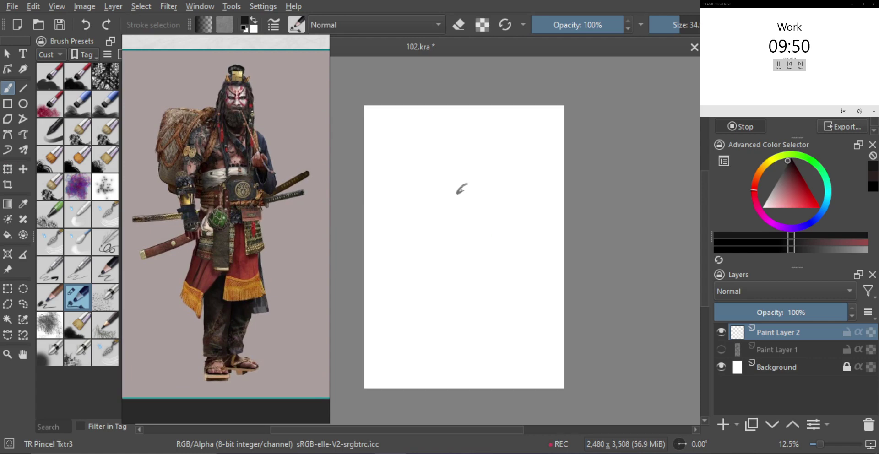
{"action": "key", "text": "ctrl+z"}
- Block in the torso with a slightly smaller brush: shoulder line, curved centre line, ribcage sides and boxed pelvis
{"action": "key", "text": "bracketleft"}
{"action": "mouse_move", "coordinate": [454, 179]}
{"action": "left_mouse_down"}
{"action": "mouse_move", "coordinate": [477, 176]}
{"action": "mouse_move", "coordinate": [458, 170]}
{"action": "mouse_move", "coordinate": [482, 176]}
{"action": "mouse_move", "coordinate": [456, 193]}
{"action": "mouse_move", "coordinate": [486, 232]}
{"action": "left_mouse_up"}
{"action": "key", "text": "ctrl+z"}
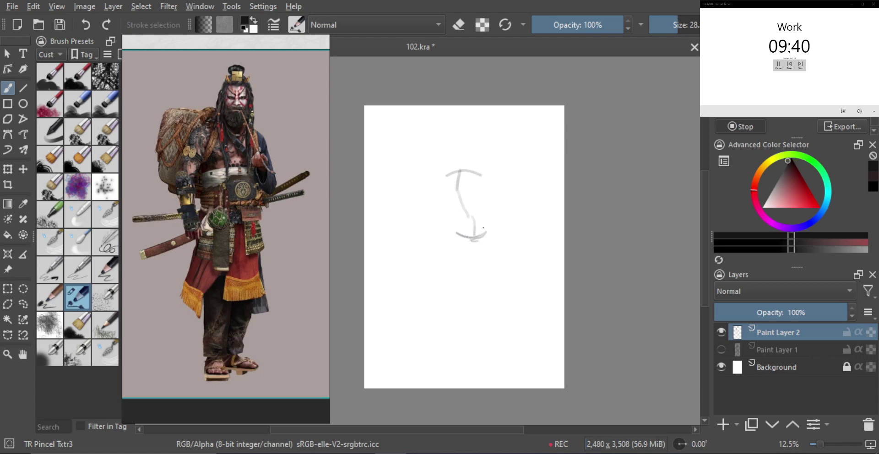
{"action": "mouse_move", "coordinate": [447, 174]}
{"action": "left_mouse_down"}
{"action": "mouse_move", "coordinate": [458, 209]}
{"action": "mouse_move", "coordinate": [474, 203]}
{"action": "mouse_move", "coordinate": [478, 213]}
{"action": "mouse_move", "coordinate": [479, 192]}
{"action": "mouse_move", "coordinate": [482, 211]}
{"action": "left_mouse_up"}
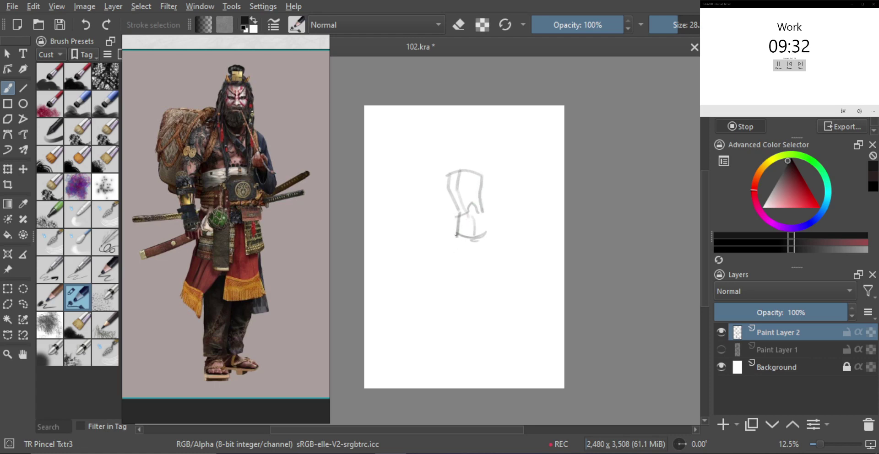
{"action": "mouse_move", "coordinate": [456, 234]}
{"action": "left_mouse_down"}
{"action": "mouse_move", "coordinate": [455, 254]}
{"action": "mouse_move", "coordinate": [481, 262]}
{"action": "left_mouse_up"}
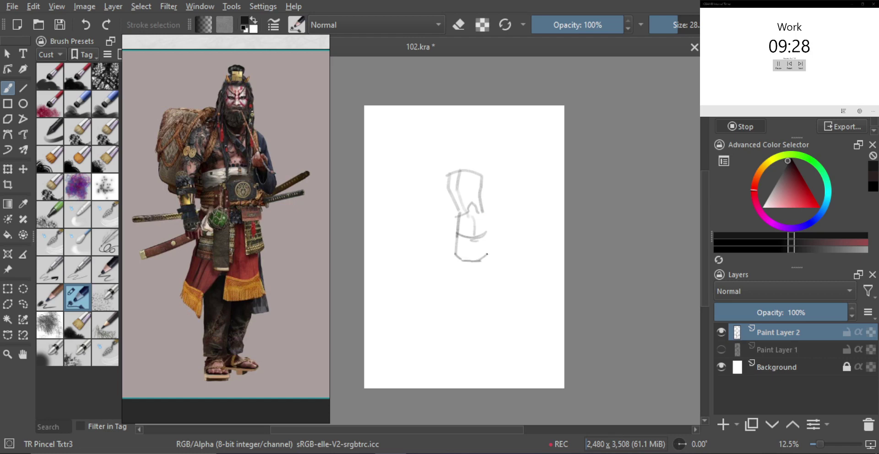
{"action": "mouse_move", "coordinate": [486, 251]}
{"action": "left_mouse_down"}
{"action": "mouse_move", "coordinate": [463, 241]}
{"action": "mouse_move", "coordinate": [478, 226]}
{"action": "mouse_move", "coordinate": [466, 246]}
{"action": "left_mouse_up"}
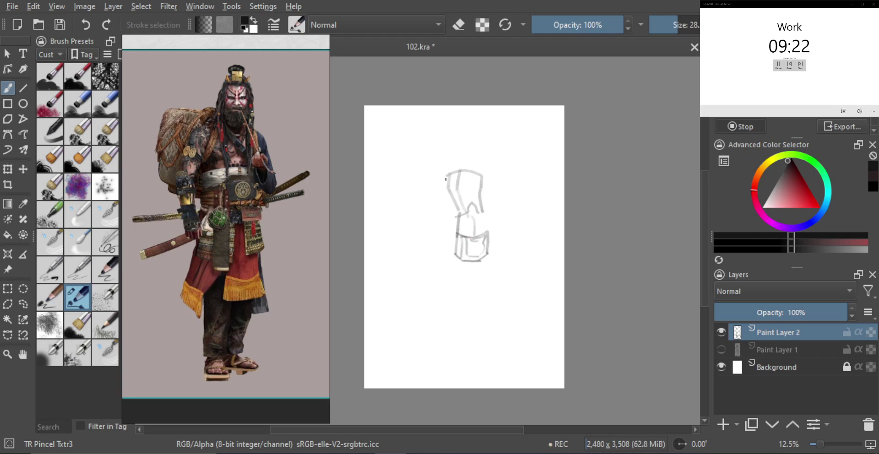
- Widen the shoulders with angled side planes and add the neck and an elongated oval head
{"action": "mouse_move", "coordinate": [449, 191]}
{"action": "left_mouse_down"}
{"action": "mouse_move", "coordinate": [446, 174]}
{"action": "mouse_move", "coordinate": [484, 176]}
{"action": "left_mouse_up"}
{"action": "key", "text": "ctrl+z"}
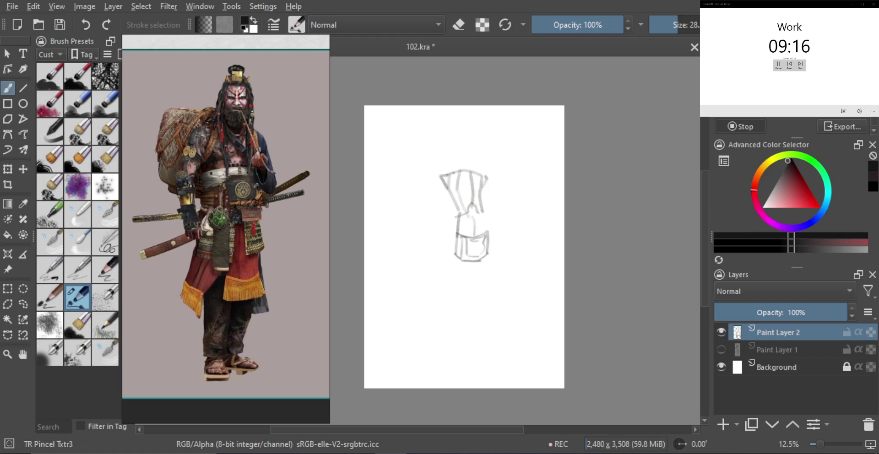
{"action": "mouse_move", "coordinate": [447, 174]}
{"action": "left_mouse_down"}
{"action": "mouse_move", "coordinate": [473, 153]}
{"action": "mouse_move", "coordinate": [461, 158]}
{"action": "mouse_move", "coordinate": [466, 148]}
{"action": "mouse_move", "coordinate": [478, 156]}
{"action": "mouse_move", "coordinate": [471, 179]}
{"action": "left_mouse_up"}
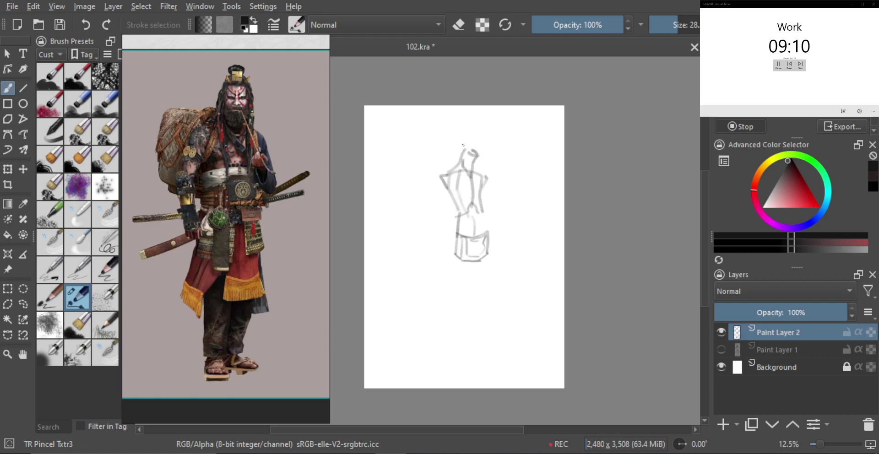
{"action": "mouse_move", "coordinate": [462, 144]}
{"action": "left_mouse_down"}
{"action": "mouse_move", "coordinate": [475, 124]}
{"action": "mouse_move", "coordinate": [482, 157]}
{"action": "left_mouse_up"}
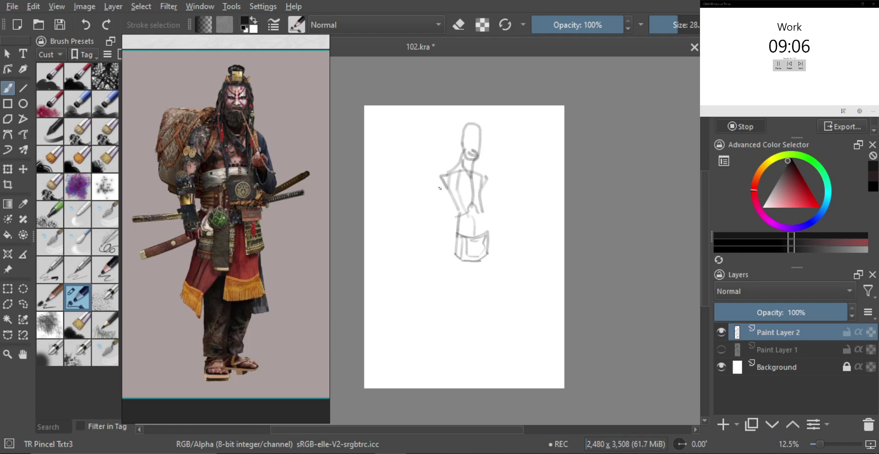
- Sketch the figure's right upper arm with an outer and an inner line from shoulder to elbow
{"action": "mouse_move", "coordinate": [443, 187]}
{"action": "left_mouse_down"}
{"action": "mouse_move", "coordinate": [438, 177]}
{"action": "mouse_move", "coordinate": [427, 224]}
{"action": "left_mouse_up"}
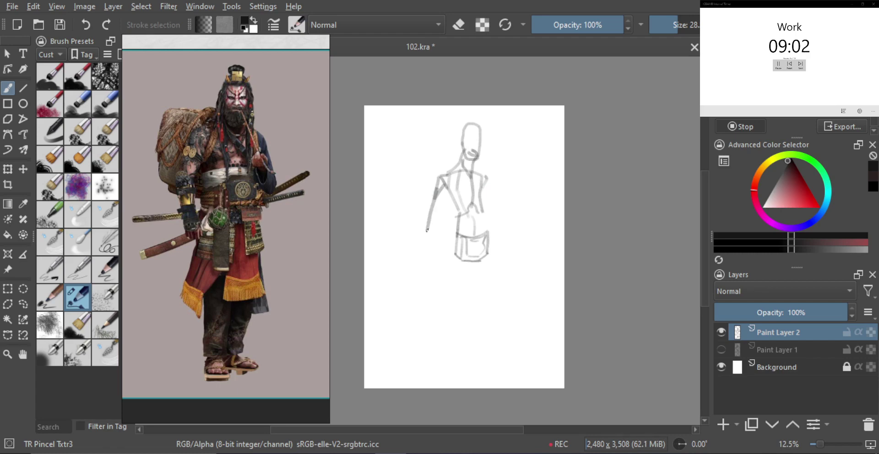
{"action": "left_click_drag", "start_coordinate": [443, 196], "coordinate": [437, 228]}
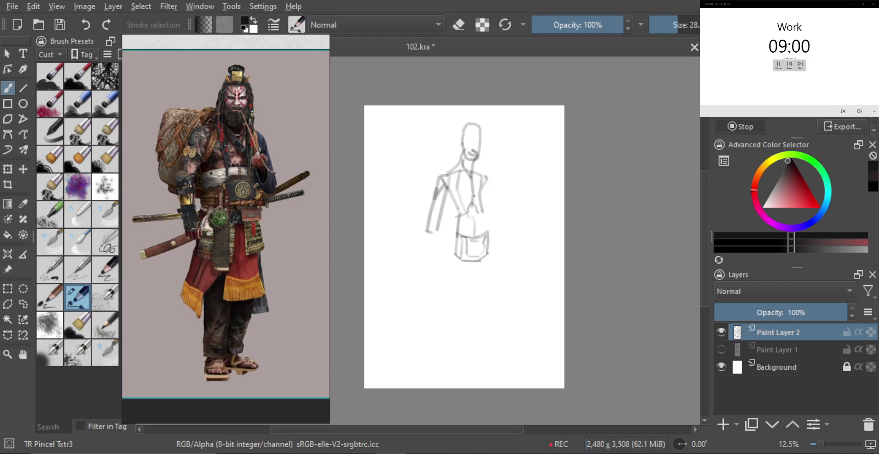
{"action": "left_click_drag", "start_coordinate": [485, 178], "coordinate": [498, 224]}
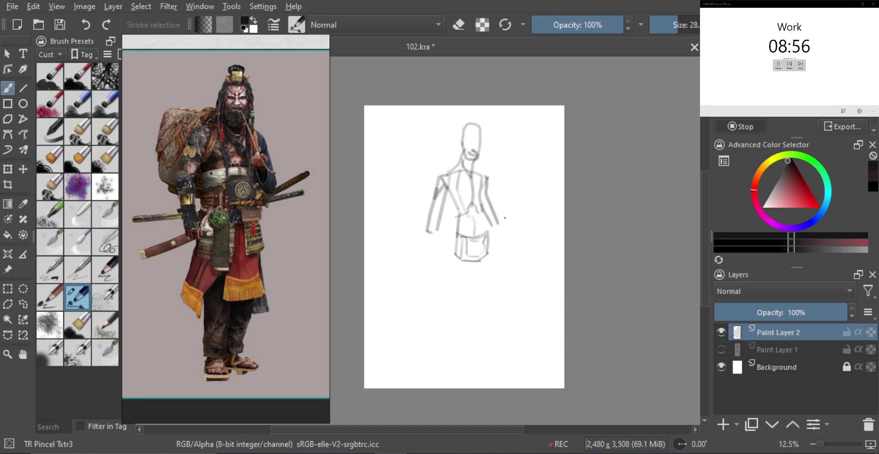
{"action": "left_click_drag", "start_coordinate": [503, 232], "coordinate": [481, 196]}
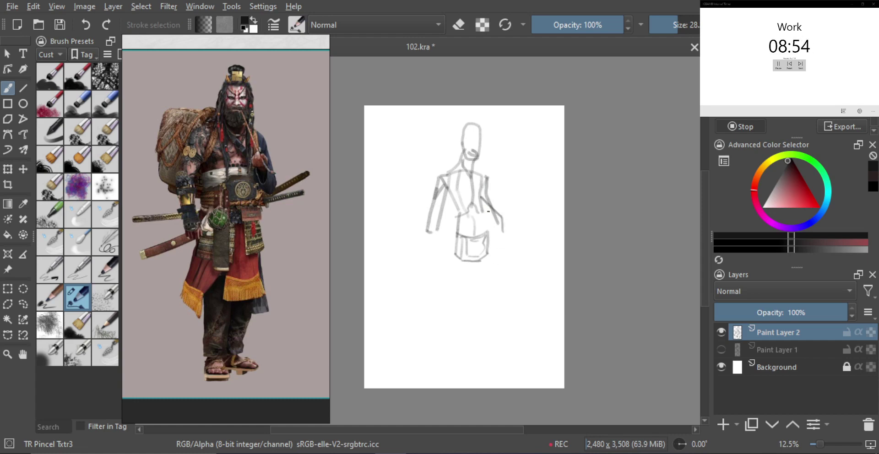
{"action": "key", "text": "ctrl+z"}
{"action": "key", "text": "ctrl+z"}
- Sketch the figure's left upper arm angling outward from the shoulder, with short raised-forearm strokes crossing the chest
{"action": "left_click_drag", "start_coordinate": [486, 177], "coordinate": [502, 227]}
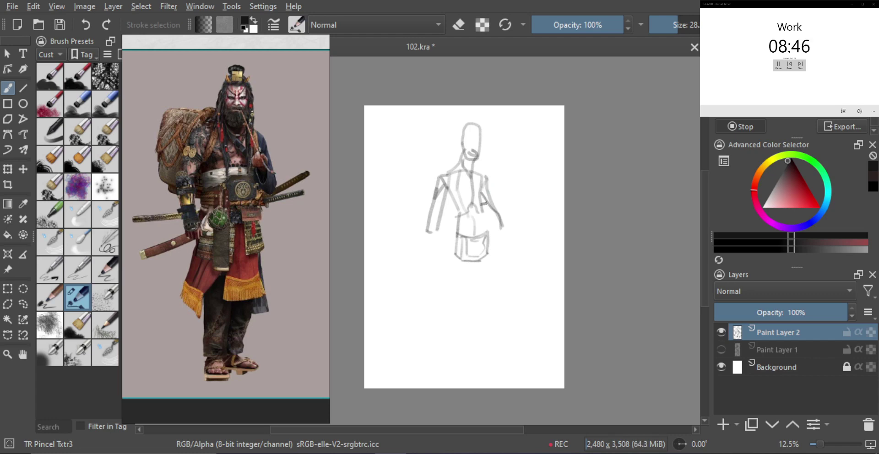
{"action": "left_click_drag", "start_coordinate": [484, 204], "coordinate": [493, 228]}
{"action": "left_click_drag", "start_coordinate": [473, 193], "coordinate": [482, 192]}
{"action": "left_click_drag", "start_coordinate": [476, 192], "coordinate": [490, 200]}
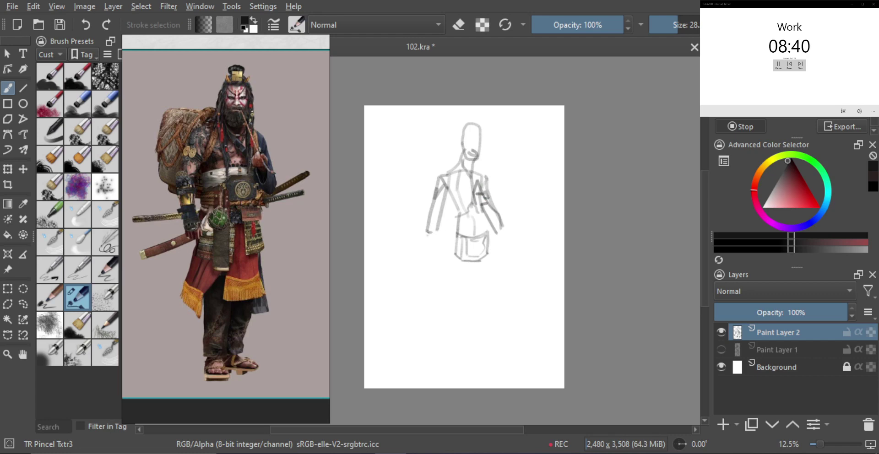
- Draw the hanging right forearm with elbow, wrist and blocky hand, reinforce the ribcage side, and add small triangular hip joints under the pelvis
{"action": "mouse_move", "coordinate": [428, 234]}
{"action": "left_mouse_down"}
{"action": "mouse_move", "coordinate": [434, 229]}
{"action": "mouse_move", "coordinate": [441, 259]}
{"action": "mouse_move", "coordinate": [429, 253]}
{"action": "mouse_move", "coordinate": [450, 312]}
{"action": "mouse_move", "coordinate": [447, 288]}
{"action": "left_mouse_up"}
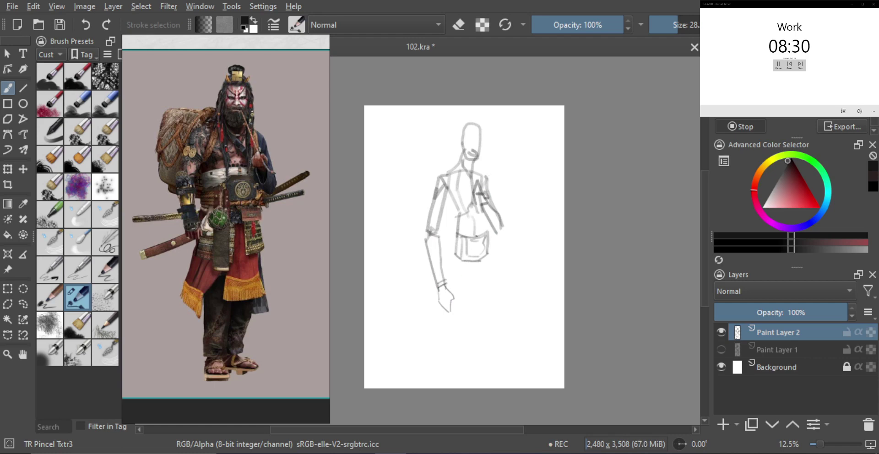
{"action": "left_click_drag", "start_coordinate": [442, 199], "coordinate": [458, 219]}
{"action": "left_click_drag", "start_coordinate": [453, 264], "coordinate": [489, 265]}
- Scale the whole sketch down towards the head to make room for the legs, and return to the brush
{"action": "key", "text": "ctrl+t"}
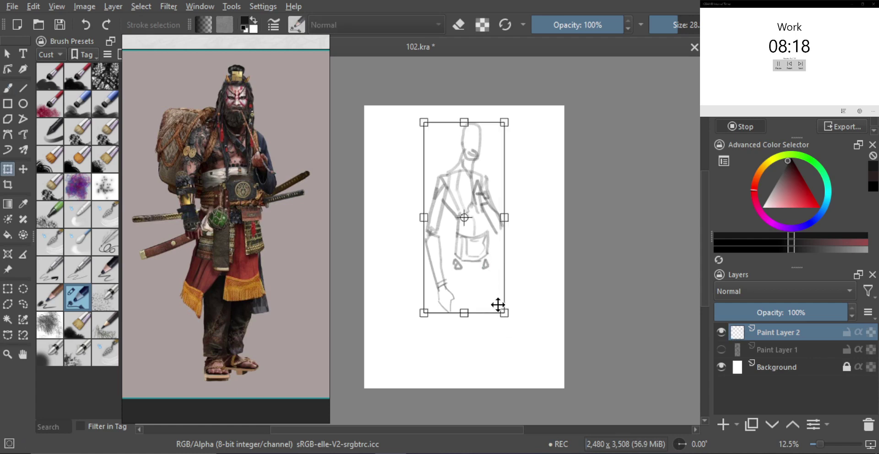
{"action": "mouse_move", "coordinate": [498, 304]}
{"action": "left_mouse_down"}
{"action": "mouse_move", "coordinate": [497, 325]}
{"action": "mouse_move", "coordinate": [477, 284]}
{"action": "mouse_move", "coordinate": [474, 231]}
{"action": "left_mouse_up"}
{"action": "key", "text": "Return"}
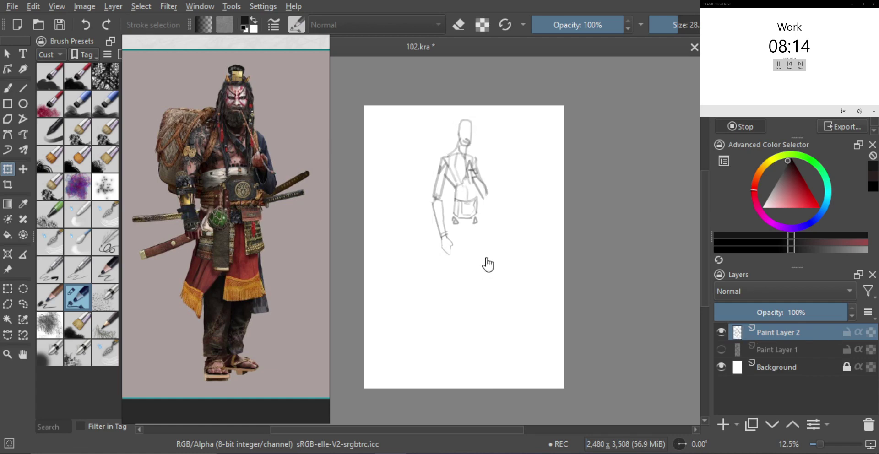
{"action": "key", "text": "b"}
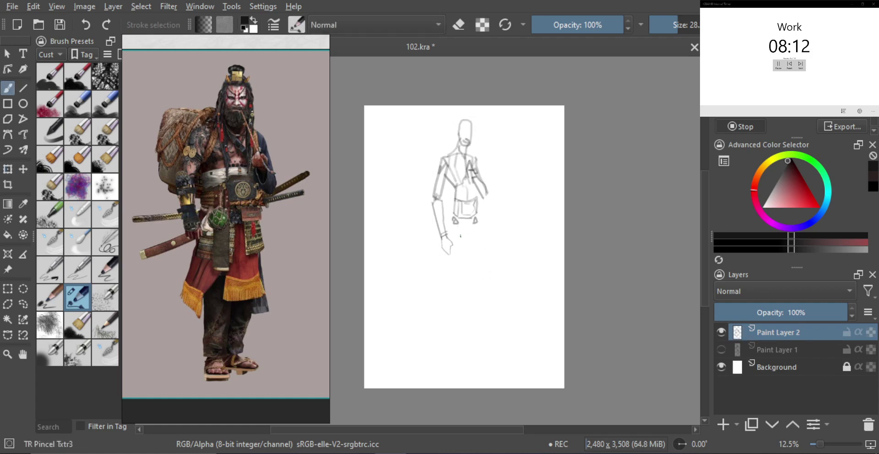
- Draw both legs as single lines from hip to ankle with a bend at the knee, ending in triangular feet
{"action": "left_click_drag", "start_coordinate": [458, 227], "coordinate": [457, 296]}
{"action": "key", "text": "ctrl+z"}
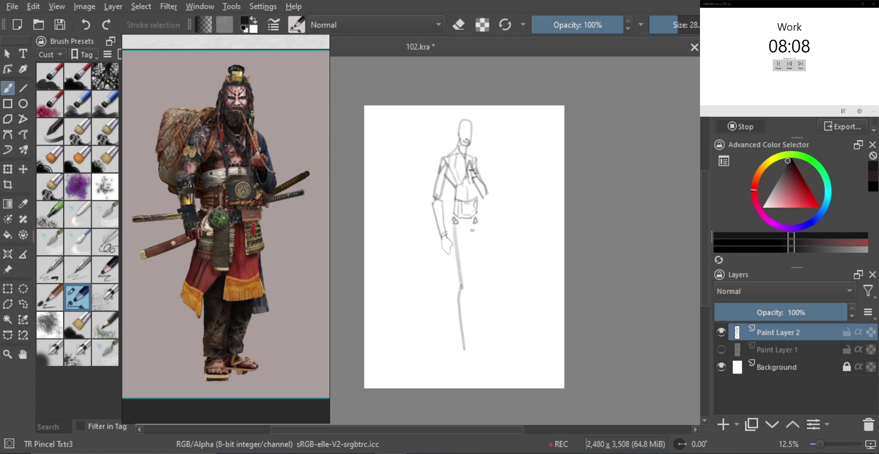
{"action": "left_click_drag", "start_coordinate": [475, 241], "coordinate": [468, 288]}
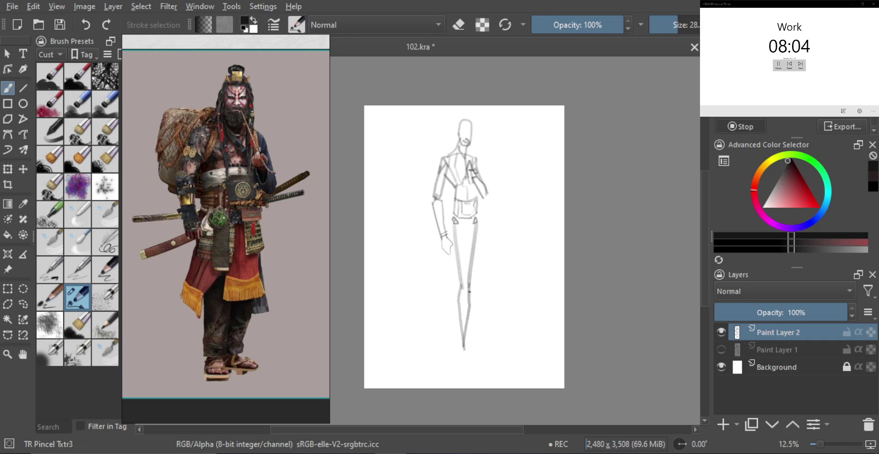
{"action": "key", "text": "ctrl+z"}
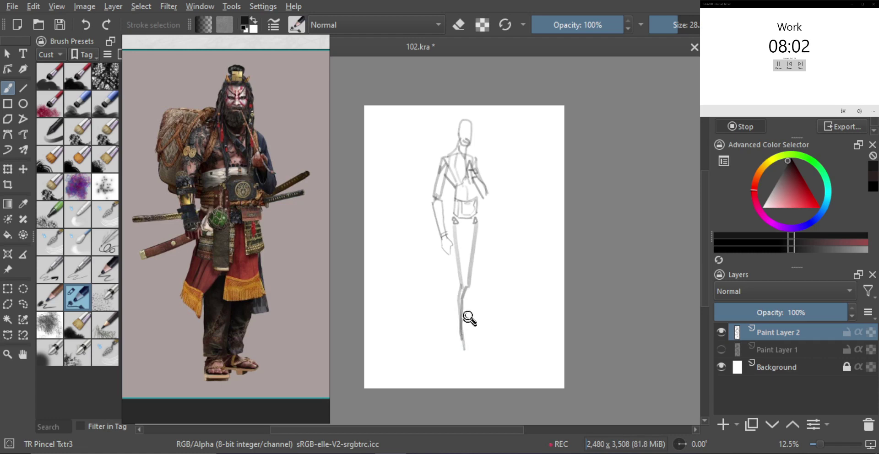
{"action": "key", "text": "ctrl+z"}
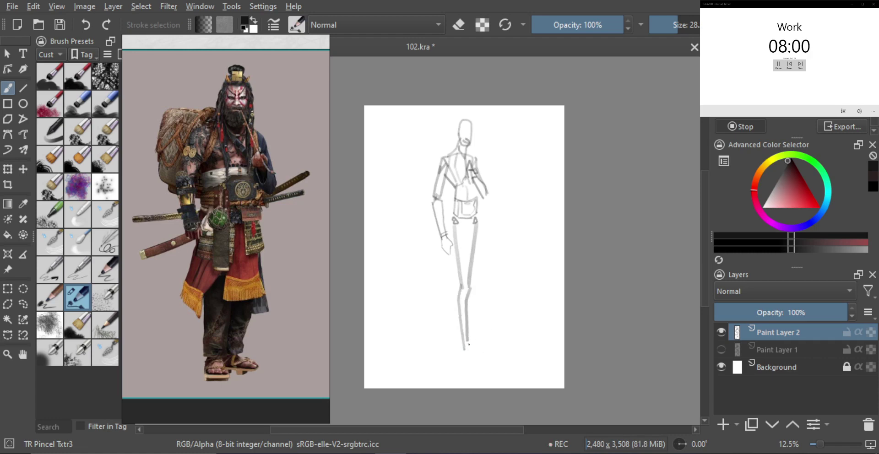
{"action": "left_click_drag", "start_coordinate": [468, 343], "coordinate": [490, 353]}
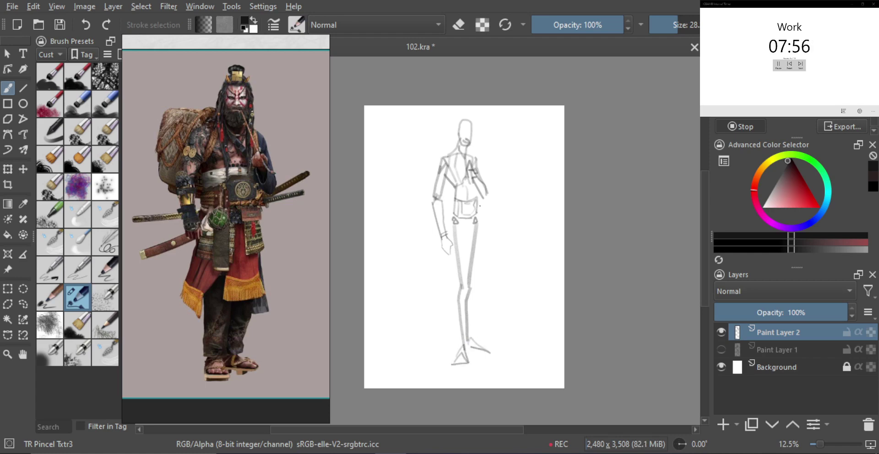
- Mirror the view, lasso both legs and rotate them slightly about the hips to balance the stance
{"action": "key", "text": "m"}
{"action": "key", "text": "m"}
{"action": "key", "text": "m"}
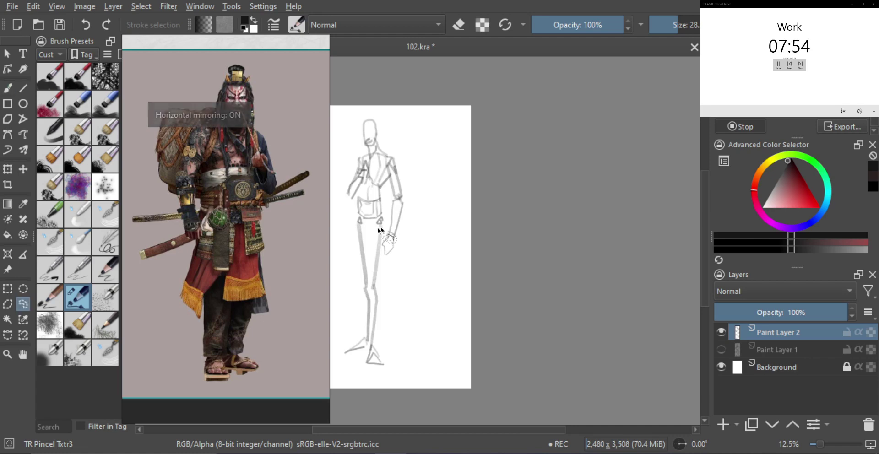
{"action": "mouse_move", "coordinate": [380, 230]}
{"action": "left_mouse_down"}
{"action": "mouse_move", "coordinate": [355, 219]}
{"action": "mouse_move", "coordinate": [333, 341]}
{"action": "mouse_move", "coordinate": [388, 381]}
{"action": "mouse_move", "coordinate": [395, 271]}
{"action": "left_mouse_up"}
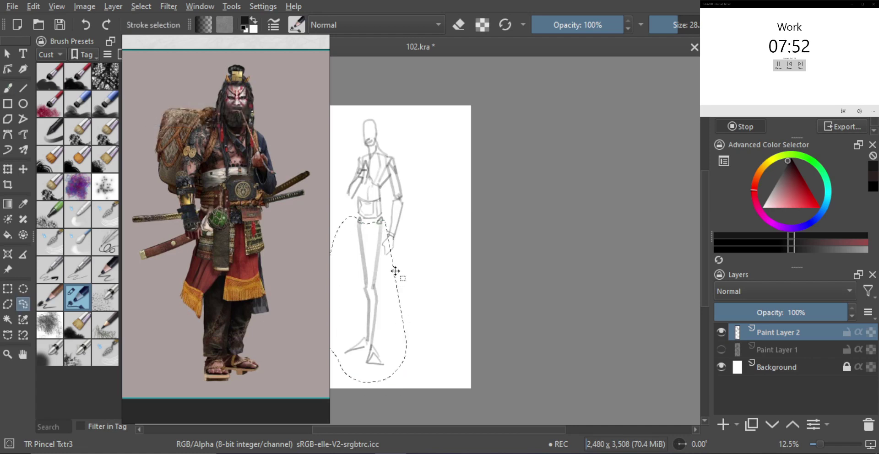
{"action": "key", "text": "ctrl+t"}
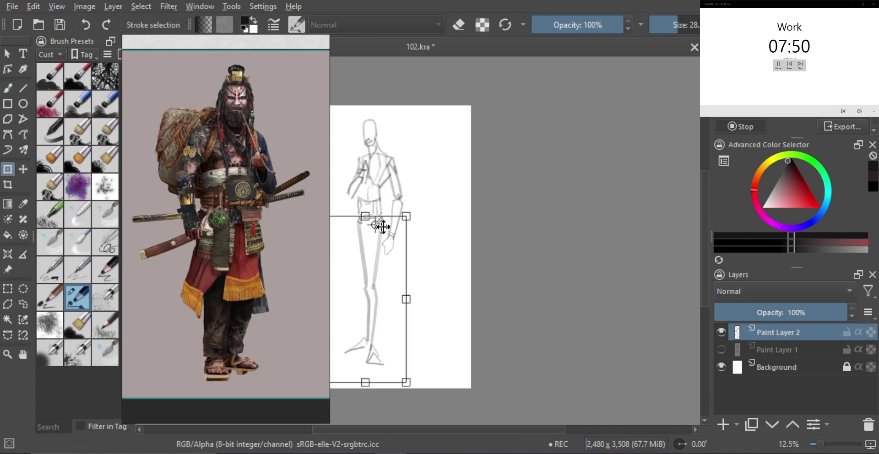
{"action": "left_click_drag", "start_coordinate": [451, 243], "coordinate": [443, 232]}
{"action": "key", "text": "m"}
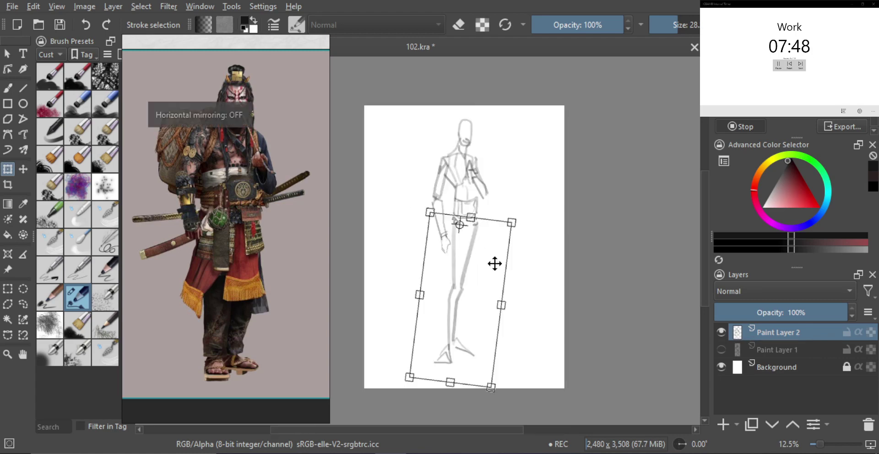
{"action": "key", "text": "m"}
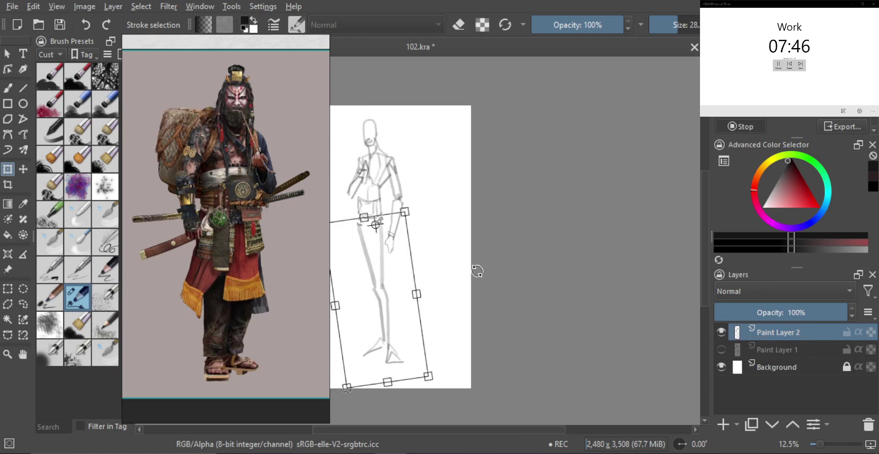
{"action": "left_click_drag", "start_coordinate": [476, 269], "coordinate": [472, 271]}
- Lasso only the figure's left leg, rotate it slightly outward from the hip, and return to the brush in the unmirrored view
{"action": "key", "text": "l"}
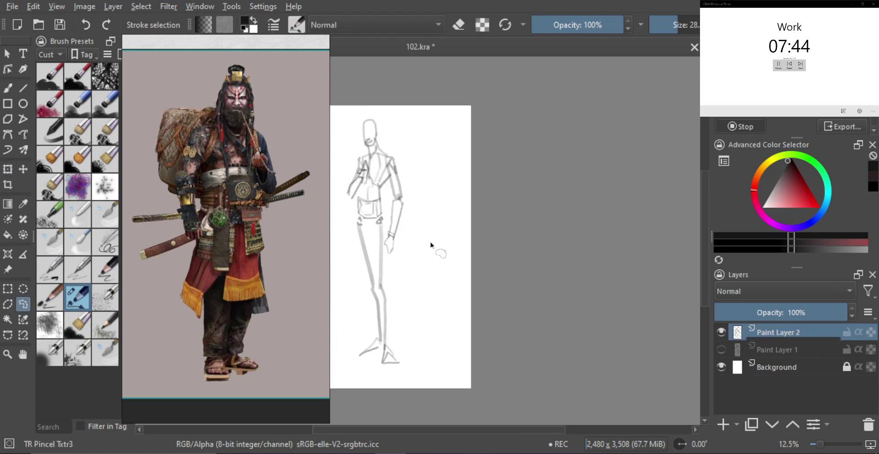
{"action": "mouse_move", "coordinate": [359, 218]}
{"action": "left_mouse_down"}
{"action": "mouse_move", "coordinate": [344, 295]}
{"action": "mouse_move", "coordinate": [348, 373]}
{"action": "mouse_move", "coordinate": [371, 371]}
{"action": "mouse_move", "coordinate": [379, 354]}
{"action": "mouse_move", "coordinate": [383, 286]}
{"action": "left_mouse_up"}
{"action": "key", "text": "ctrl+t"}
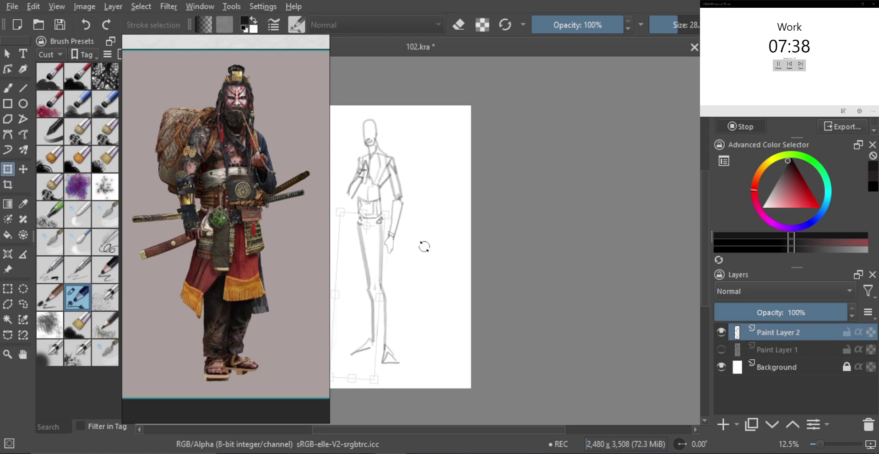
{"action": "left_click_drag", "start_coordinate": [422, 246], "coordinate": [428, 250]}
{"action": "key", "text": "Return"}
{"action": "key", "text": "b"}
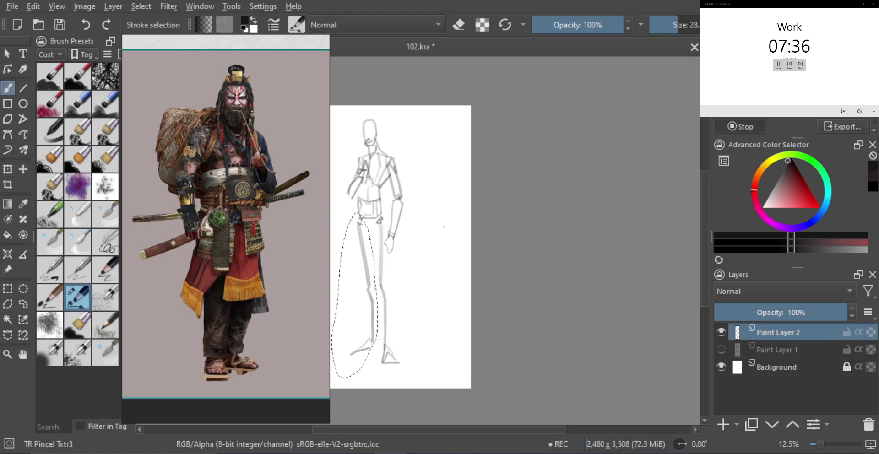
{"action": "key", "text": "m"}
- Enlarge the brush to about 104 px and fill the figure's right upper arm with soft dark tone
{"action": "left_click_drag", "start_coordinate": [429, 257], "coordinate": [455, 264]}
{"action": "mouse_move", "coordinate": [434, 183]}
{"action": "left_mouse_down"}
{"action": "mouse_move", "coordinate": [452, 171]}
{"action": "mouse_move", "coordinate": [439, 163]}
{"action": "mouse_move", "coordinate": [445, 155]}
{"action": "mouse_move", "coordinate": [435, 207]}
{"action": "mouse_move", "coordinate": [435, 184]}
{"action": "left_mouse_up"}
{"action": "key", "text": "bracketright"}
{"action": "key", "text": "bracketright"}
{"action": "key", "text": "ctrl+z"}
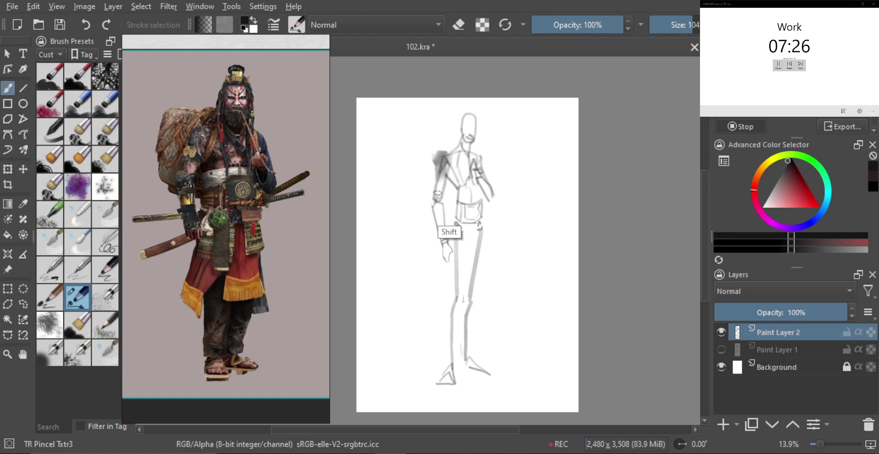
{"action": "left_click_drag", "start_coordinate": [445, 155], "coordinate": [434, 202]}
- Shade the right elbow, wrist and hand with the brush at about 94 to 102 px
{"action": "key", "text": "bracketleft"}
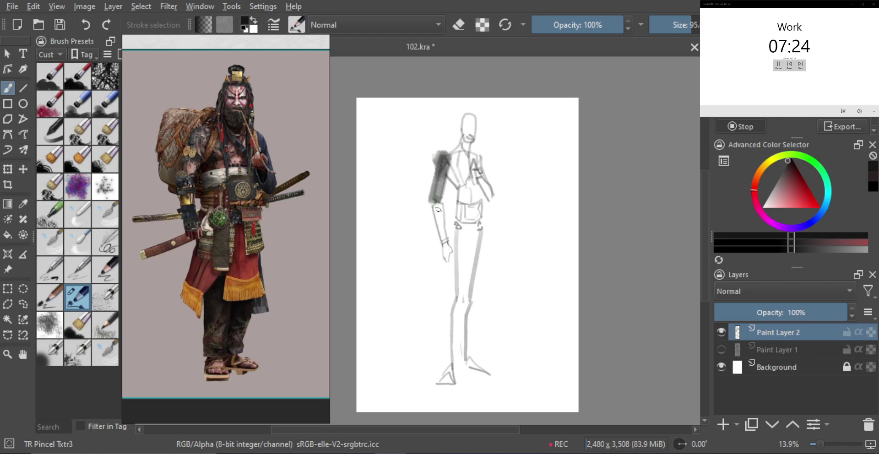
{"action": "key", "text": "bracketright"}
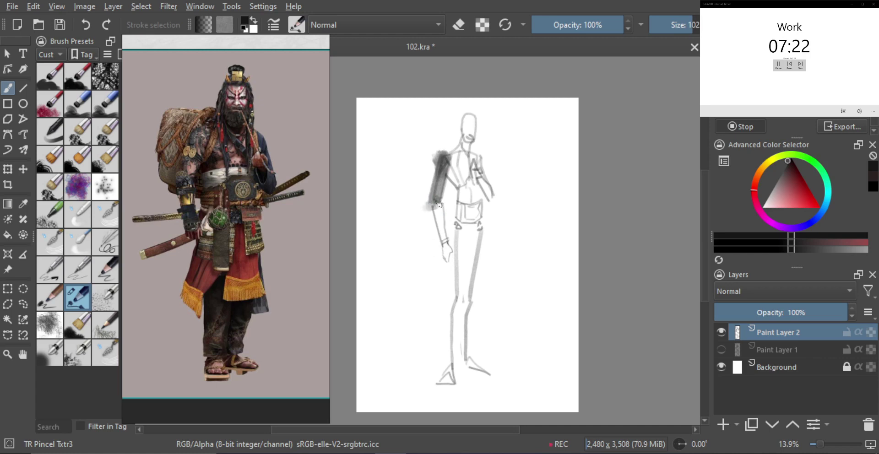
{"action": "left_click_drag", "start_coordinate": [439, 204], "coordinate": [430, 209]}
{"action": "key", "text": "bracketleft"}
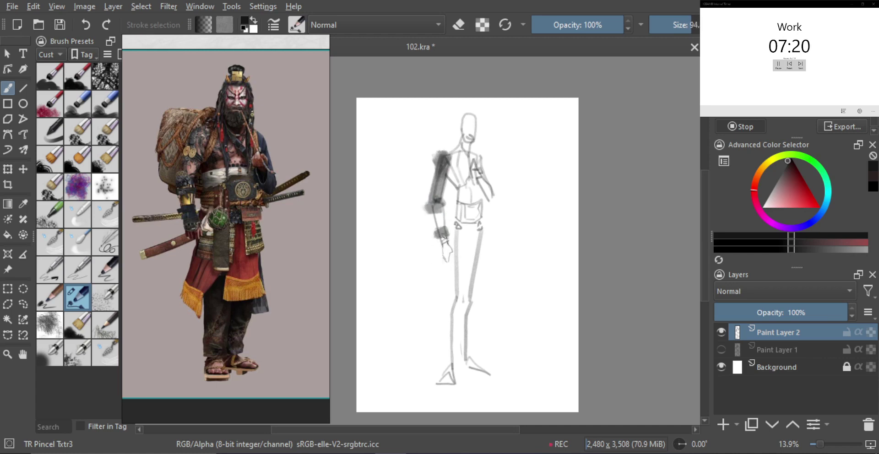
{"action": "left_click_drag", "start_coordinate": [443, 238], "coordinate": [443, 244]}
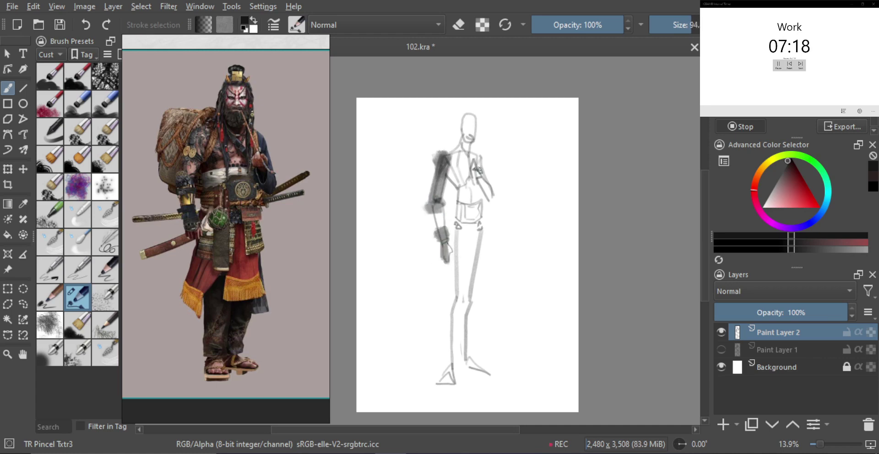
- Reduce the brush to about 76 px while shading the figure's left arm from the shoulder down to the elbow
{"action": "key", "text": "bracketleft"}
{"action": "key", "text": "bracketleft"}
{"action": "mouse_move", "coordinate": [479, 159]}
{"action": "left_mouse_down"}
{"action": "mouse_move", "coordinate": [492, 205]}
{"action": "mouse_move", "coordinate": [489, 196]}
{"action": "left_mouse_up"}
{"action": "key", "text": "bracketleft"}
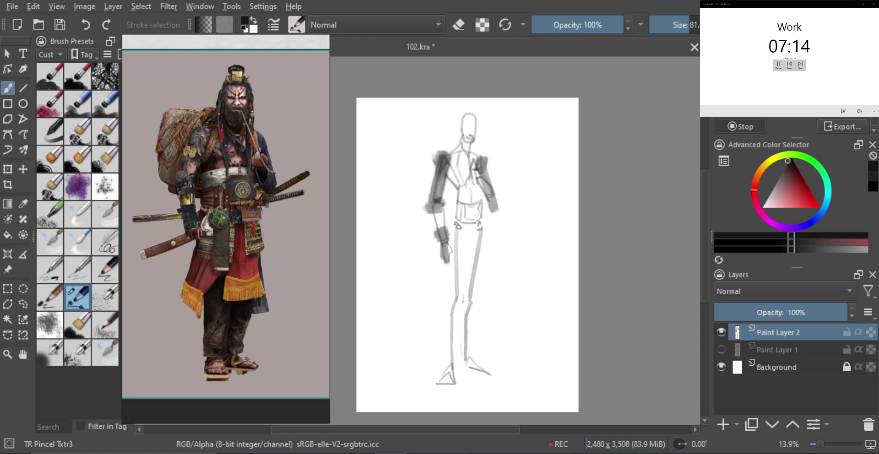
{"action": "key", "text": "bracketleft"}
{"action": "key", "text": "bracketleft"}
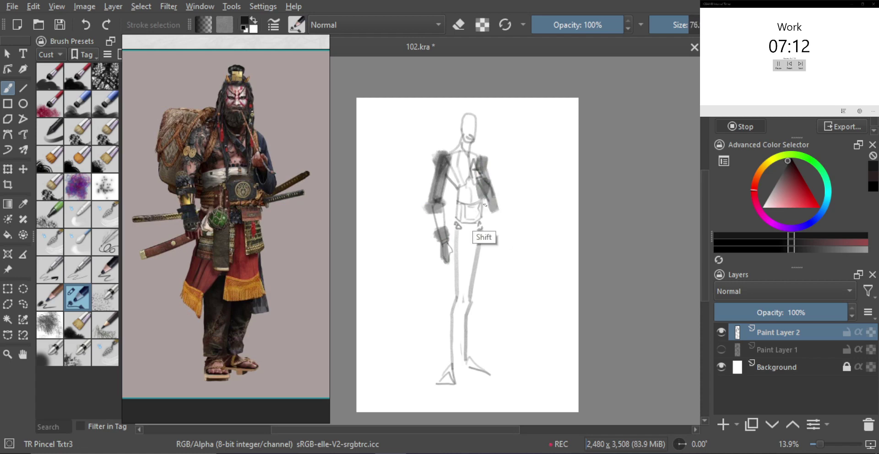
{"action": "left_click_drag", "start_coordinate": [486, 198], "coordinate": [494, 216]}
- Extend the soft dark tone down the figure's left forearm, with the brush at about 80 px
{"action": "key", "text": "bracketright"}
{"action": "key", "text": "bracketright"}
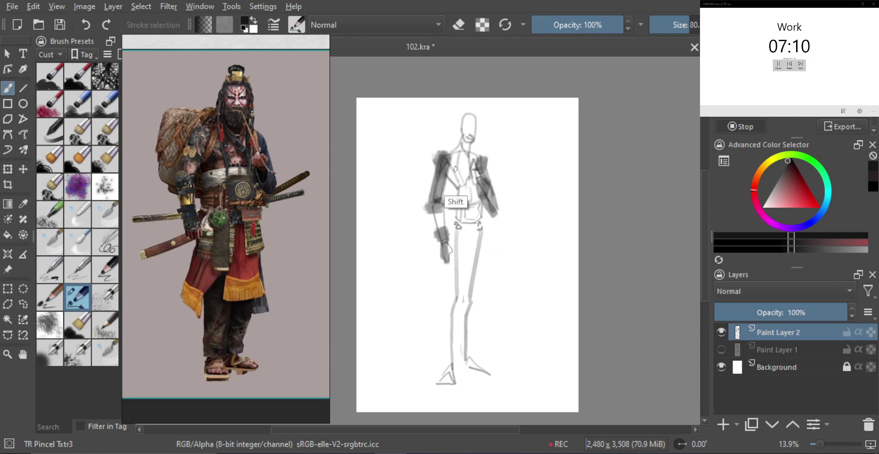
{"action": "key", "text": "bracketleft"}
{"action": "key", "text": "bracketleft"}
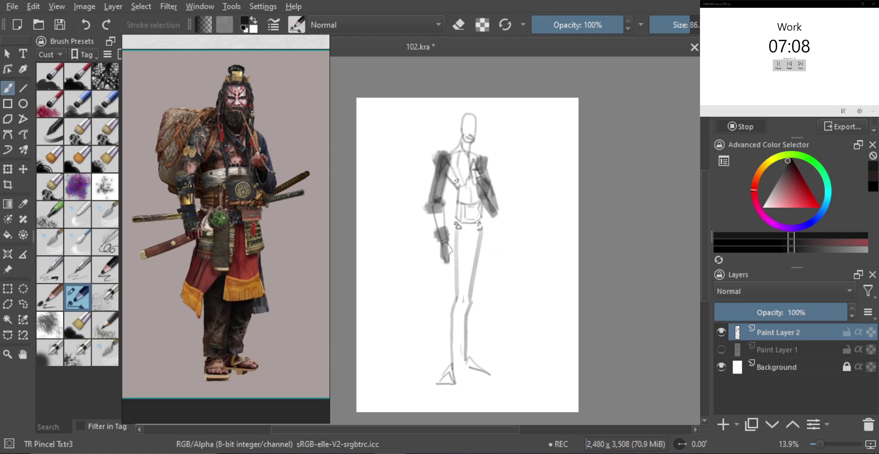
{"action": "left_click_drag", "start_coordinate": [455, 184], "coordinate": [454, 173]}
{"action": "left_click_drag", "start_coordinate": [455, 172], "coordinate": [451, 173]}
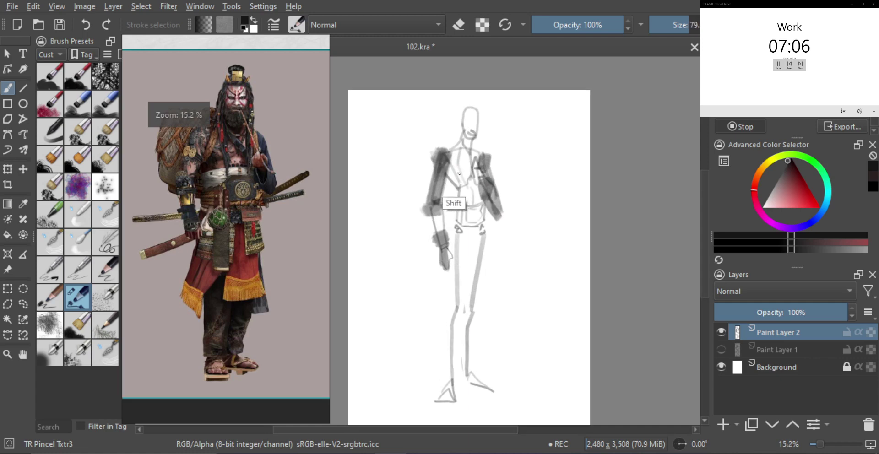
- Reduce the brush to about 49 px and darken the lower edges of the rib cage
{"action": "key", "text": "bracketleft"}
{"action": "key", "text": "bracketleft"}
{"action": "key", "text": "bracketleft"}
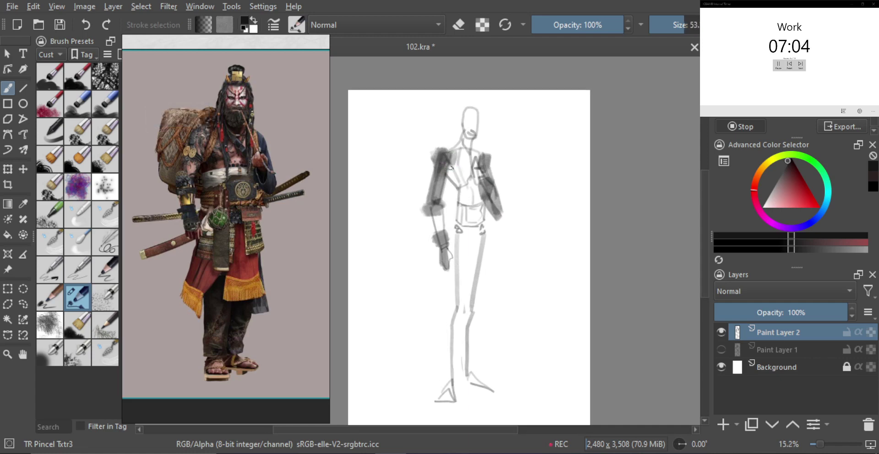
{"action": "key", "text": "bracketleft"}
{"action": "key", "text": "bracketleft"}
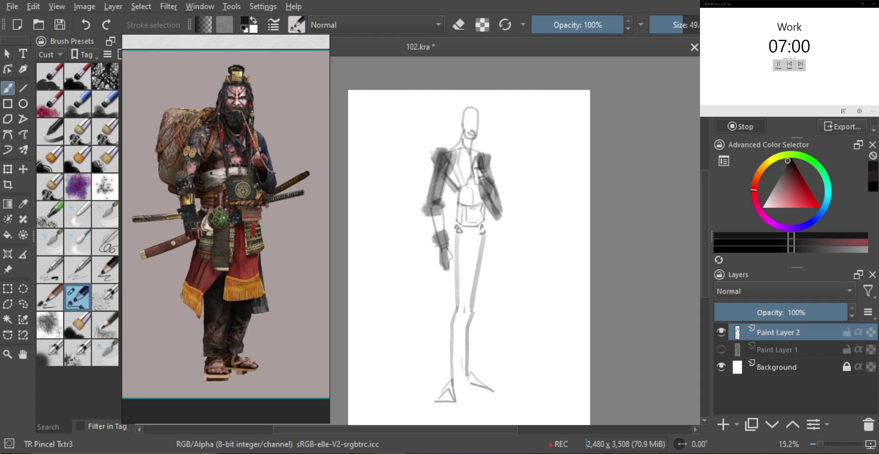
- Paint a dark sash band across the waist below the ribs, reworking the stroke with the brush at about 64 px
{"action": "left_click_drag", "start_coordinate": [459, 189], "coordinate": [484, 182]}
{"action": "key", "text": "ctrl+z"}
{"action": "key", "text": "bracketright"}
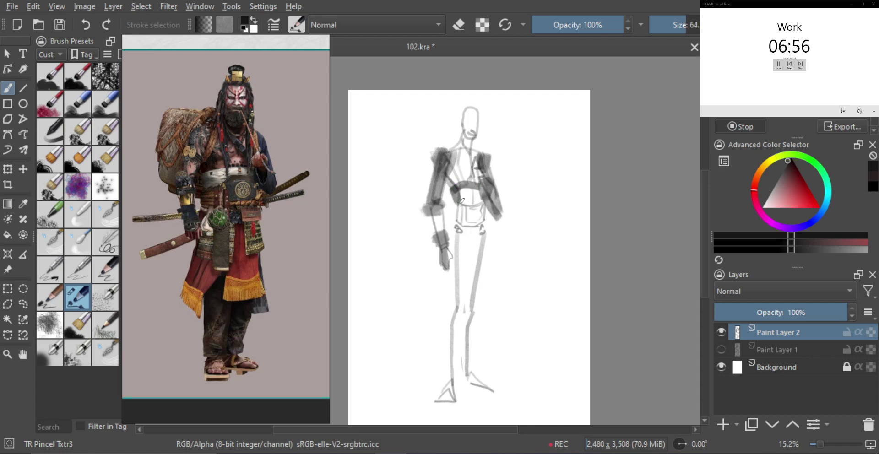
{"action": "key", "text": "ctrl+z"}
{"action": "key", "text": "ctrl+z"}
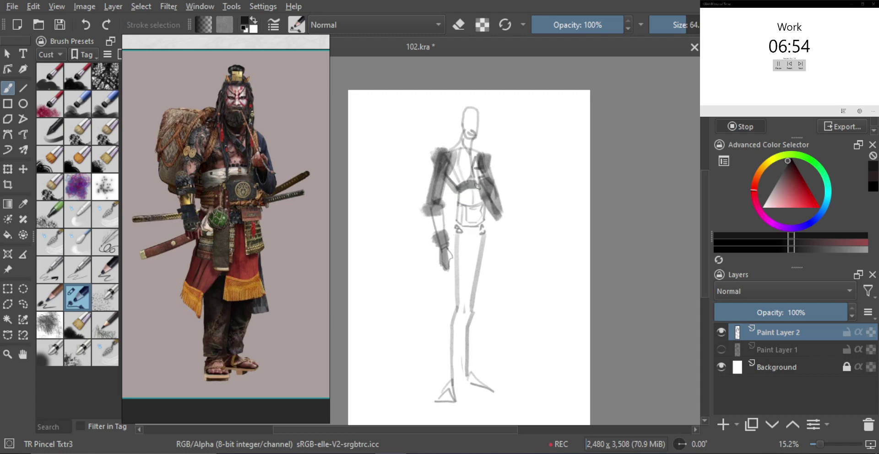
{"action": "left_click_drag", "start_coordinate": [462, 195], "coordinate": [479, 193]}
- Shade around the belly and across the pelvis with the brush at about 56 px
{"action": "scroll", "coordinate": [456, 205], "scroll_direction": "up", "scroll_amount": 1}
{"action": "key", "text": "bracketleft"}
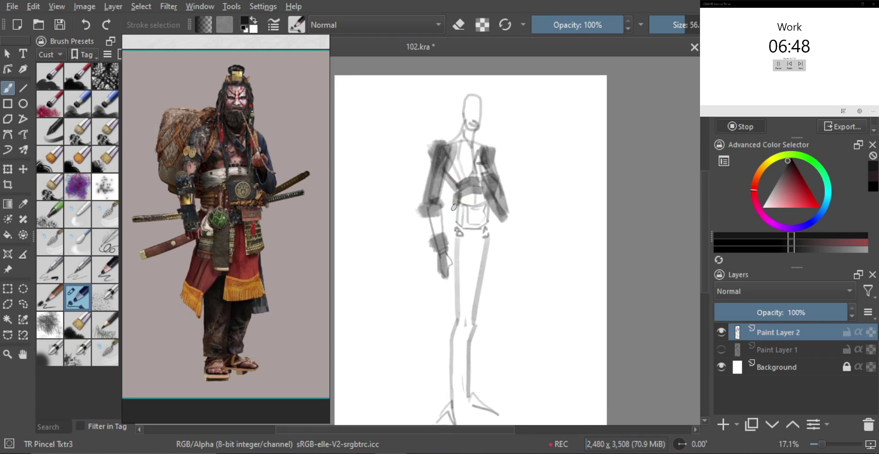
{"action": "left_click_drag", "start_coordinate": [454, 207], "coordinate": [466, 214]}
{"action": "key", "text": "ctrl+z"}
{"action": "mouse_move", "coordinate": [471, 192]}
{"action": "left_mouse_down"}
{"action": "mouse_move", "coordinate": [469, 216]}
{"action": "mouse_move", "coordinate": [488, 215]}
{"action": "mouse_move", "coordinate": [455, 207]}
{"action": "mouse_move", "coordinate": [473, 215]}
{"action": "left_mouse_up"}
{"action": "scroll", "coordinate": [482, 226], "scroll_direction": "down", "scroll_amount": 3}
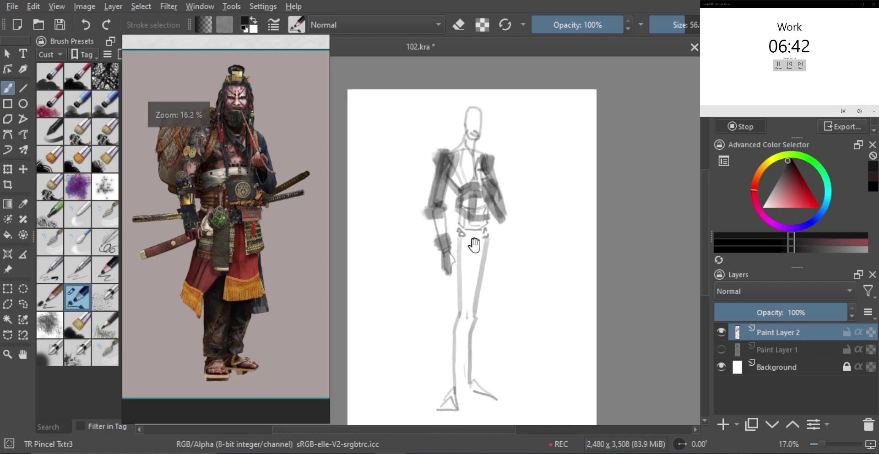
- Block in tone over both thighs below the hips with the brush at about 69 px
{"action": "mouse_move", "coordinate": [464, 208]}
{"action": "left_mouse_down"}
{"action": "mouse_move", "coordinate": [478, 208]}
{"action": "mouse_move", "coordinate": [476, 221]}
{"action": "mouse_move", "coordinate": [460, 223]}
{"action": "mouse_move", "coordinate": [451, 237]}
{"action": "mouse_move", "coordinate": [459, 243]}
{"action": "mouse_move", "coordinate": [448, 274]}
{"action": "left_mouse_up"}
{"action": "left_click", "coordinate": [457, 227], "text": "shift"}
{"action": "left_click", "coordinate": [475, 250], "text": "shift"}
{"action": "mouse_move", "coordinate": [475, 250]}
{"action": "left_mouse_down"}
{"action": "mouse_move", "coordinate": [476, 227]}
{"action": "mouse_move", "coordinate": [477, 259]}
{"action": "left_mouse_up"}
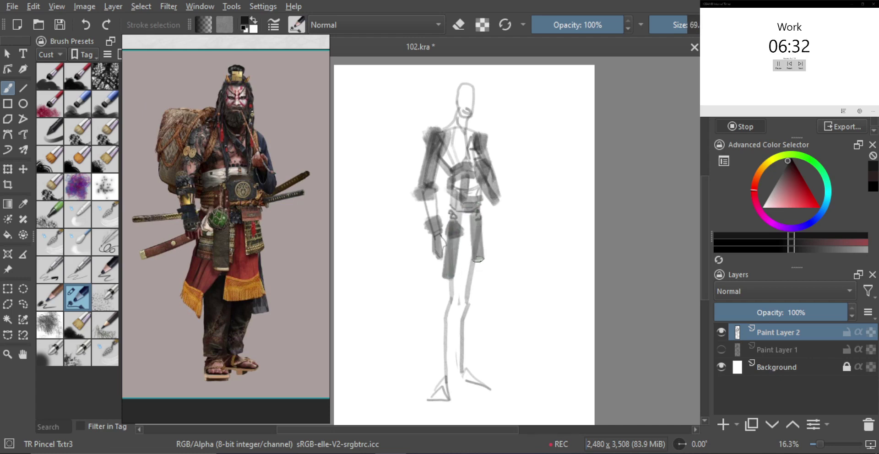
- Widen the tone over the hips and thighs into a long skirt, using a brush of about 96 px
{"action": "mouse_move", "coordinate": [482, 214]}
{"action": "left_mouse_down"}
{"action": "mouse_move", "coordinate": [483, 251]}
{"action": "mouse_move", "coordinate": [473, 269]}
{"action": "left_mouse_up"}
{"action": "left_click", "coordinate": [451, 258], "text": "shift"}
{"action": "left_click_drag", "start_coordinate": [455, 212], "coordinate": [457, 284]}
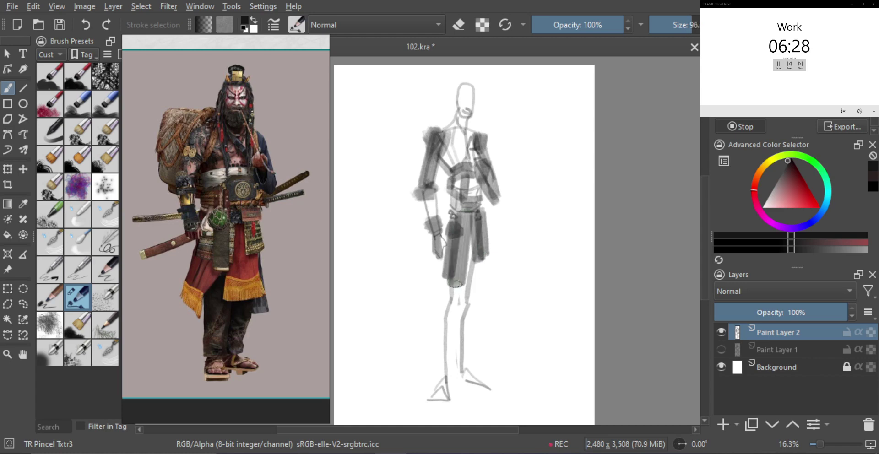
{"action": "key", "text": "ctrl+z"}
{"action": "mouse_move", "coordinate": [466, 214]}
{"action": "left_mouse_down"}
{"action": "mouse_move", "coordinate": [469, 288]}
{"action": "mouse_move", "coordinate": [474, 257]}
{"action": "mouse_move", "coordinate": [451, 248]}
{"action": "left_mouse_up"}
{"action": "mouse_move", "coordinate": [451, 200]}
{"action": "left_mouse_down"}
{"action": "mouse_move", "coordinate": [431, 311]}
{"action": "mouse_move", "coordinate": [450, 262]}
{"action": "mouse_move", "coordinate": [486, 253]}
{"action": "mouse_move", "coordinate": [486, 295]}
{"action": "mouse_move", "coordinate": [511, 250]}
{"action": "left_mouse_up"}
{"action": "left_click_drag", "start_coordinate": [460, 277], "coordinate": [468, 282]}
- Fill both lower legs and the skirt's hem at about 105 px, and check the figure in the mirrored view
{"action": "left_click_drag", "start_coordinate": [464, 250], "coordinate": [460, 347]}
{"action": "key", "text": "ctrl+z"}
{"action": "key", "text": "ctrl+z"}
{"action": "left_click_drag", "start_coordinate": [480, 313], "coordinate": [477, 312]}
{"action": "mouse_move", "coordinate": [488, 262]}
{"action": "left_mouse_down"}
{"action": "mouse_move", "coordinate": [476, 337]}
{"action": "mouse_move", "coordinate": [485, 309]}
{"action": "left_mouse_up"}
{"action": "key", "text": "ctrl+z"}
{"action": "key", "text": "m"}
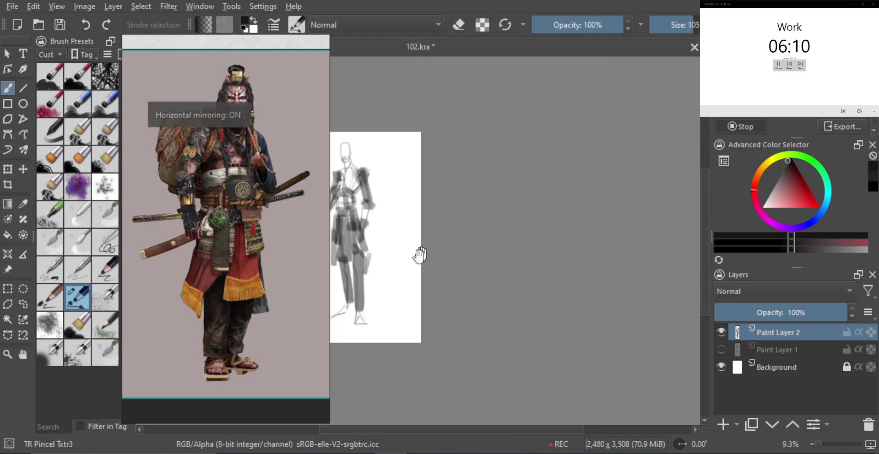
{"action": "left_click_drag", "start_coordinate": [420, 254], "coordinate": [486, 265]}
{"action": "key", "text": "m"}
- Paint the crossed collar bands over the chest with the brush at about 31 px
{"action": "left_click_drag", "start_coordinate": [410, 206], "coordinate": [420, 235]}
{"action": "mouse_move", "coordinate": [421, 233]}
{"action": "left_mouse_down"}
{"action": "mouse_move", "coordinate": [438, 200]}
{"action": "mouse_move", "coordinate": [448, 209]}
{"action": "left_mouse_up"}
{"action": "mouse_move", "coordinate": [444, 192]}
{"action": "left_mouse_down"}
{"action": "mouse_move", "coordinate": [413, 191]}
{"action": "mouse_move", "coordinate": [463, 217]}
{"action": "left_mouse_up"}
{"action": "key", "text": "ctrl+z"}
{"action": "mouse_move", "coordinate": [431, 173]}
{"action": "left_mouse_down"}
{"action": "mouse_move", "coordinate": [458, 225]}
{"action": "mouse_move", "coordinate": [464, 202]}
{"action": "left_mouse_up"}
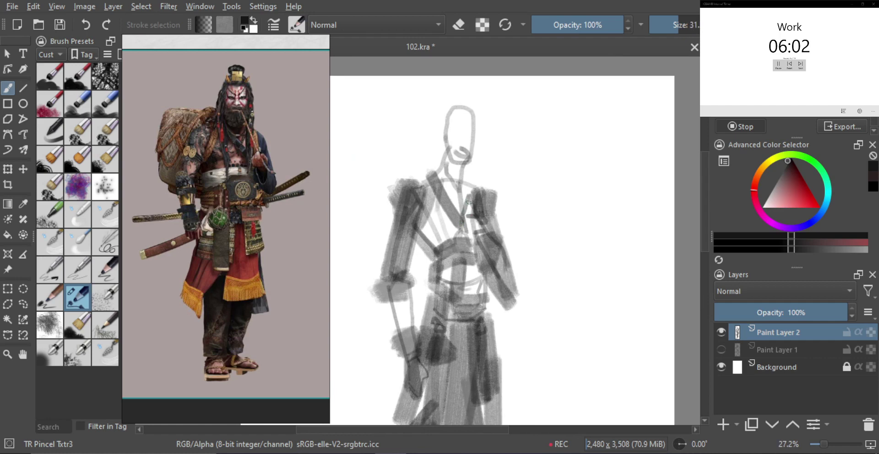
- Enlarge the brush to about 46 px and block in the beard and the hair on the figure's right side
{"action": "key", "text": "bracketright"}
{"action": "key", "text": "bracketright"}
{"action": "mouse_move", "coordinate": [439, 152]}
{"action": "left_mouse_down"}
{"action": "mouse_move", "coordinate": [466, 156]}
{"action": "mouse_move", "coordinate": [449, 166]}
{"action": "mouse_move", "coordinate": [441, 155]}
{"action": "mouse_move", "coordinate": [452, 149]}
{"action": "left_mouse_up"}
{"action": "key", "text": "ctrl+z"}
{"action": "mouse_move", "coordinate": [442, 112]}
{"action": "left_mouse_down"}
{"action": "mouse_move", "coordinate": [431, 157]}
{"action": "mouse_move", "coordinate": [440, 115]}
{"action": "left_mouse_up"}
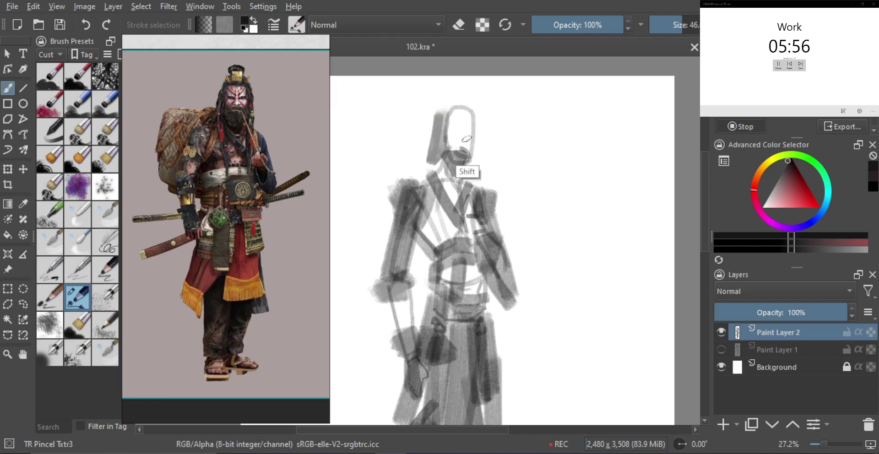
- Block in the hair on the figure's left side, then the hairline and topknot, at about 35 px
{"action": "mouse_move", "coordinate": [466, 138]}
{"action": "left_mouse_down", "text": "shift"}
{"action": "mouse_move", "coordinate": [473, 110]}
{"action": "mouse_move", "coordinate": [477, 158]}
{"action": "mouse_move", "coordinate": [470, 111]}
{"action": "left_mouse_up", "text": "shift"}
{"action": "key", "text": "ctrl+z"}
{"action": "key", "text": "ctrl+z"}
{"action": "mouse_move", "coordinate": [473, 157]}
{"action": "left_mouse_down"}
{"action": "mouse_move", "coordinate": [471, 115]}
{"action": "mouse_move", "coordinate": [479, 157]}
{"action": "left_mouse_up"}
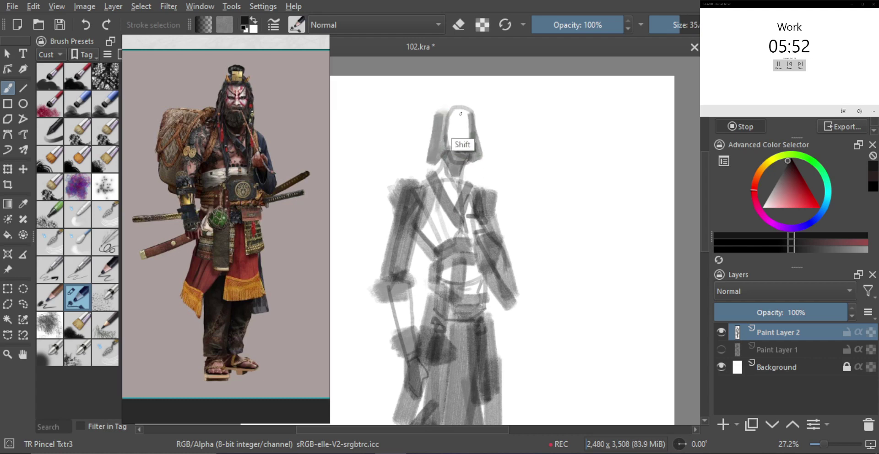
{"action": "left_click_drag", "start_coordinate": [460, 113], "coordinate": [466, 112], "text": "shift"}
{"action": "mouse_move", "coordinate": [442, 116]}
{"action": "left_mouse_down"}
{"action": "mouse_move", "coordinate": [467, 117]}
{"action": "mouse_move", "coordinate": [451, 106]}
{"action": "mouse_move", "coordinate": [467, 114]}
{"action": "mouse_move", "coordinate": [455, 101]}
{"action": "mouse_move", "coordinate": [460, 90]}
{"action": "mouse_move", "coordinate": [452, 87]}
{"action": "mouse_move", "coordinate": [483, 155]}
{"action": "left_mouse_up"}
{"action": "key", "text": "ctrl+z"}
- Transform the whole figure slightly smaller and lower so the topknot clears the page's upper edge, and return to the brush
{"action": "key", "text": "ctrl+t"}
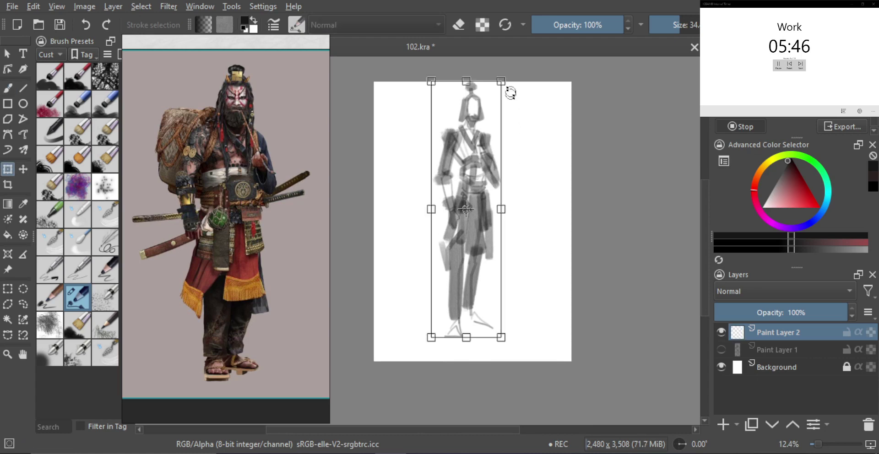
{"action": "mouse_move", "coordinate": [477, 132]}
{"action": "left_mouse_down"}
{"action": "mouse_move", "coordinate": [478, 145]}
{"action": "mouse_move", "coordinate": [455, 137]}
{"action": "left_mouse_up"}
{"action": "key", "text": "Return"}
{"action": "key", "text": "b"}
- Outline the large backpack behind the figure's right shoulder with the brush at about 54 px
{"action": "mouse_move", "coordinate": [455, 137]}
{"action": "left_mouse_down", "text": "shift"}
{"action": "mouse_move", "coordinate": [425, 140]}
{"action": "mouse_move", "coordinate": [417, 180]}
{"action": "mouse_move", "coordinate": [427, 215]}
{"action": "left_mouse_up", "text": "shift"}
{"action": "key", "text": "bracketright"}
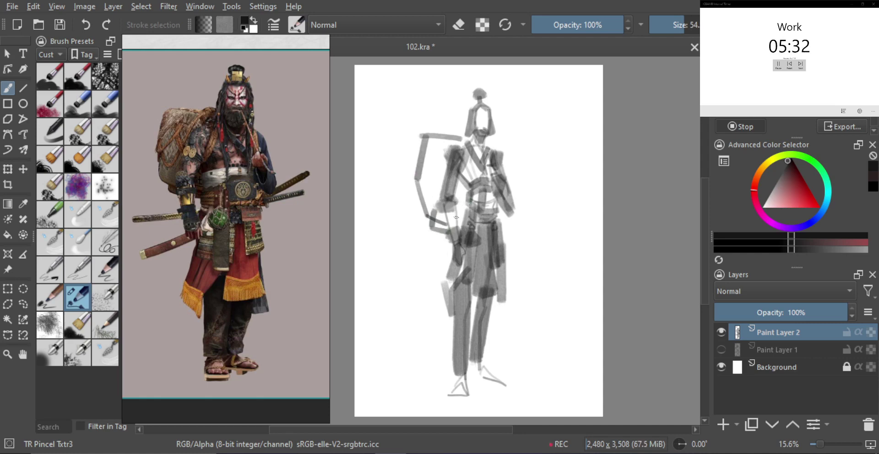
{"action": "key", "text": "bracketright"}
{"action": "left_click_drag", "start_coordinate": [415, 179], "coordinate": [447, 172]}
- Lower the opacity of Paint Layer 2 to about 86% and add a new paint layer above it
{"action": "key", "text": "bracketleft"}
{"action": "key", "text": "bracketleft"}
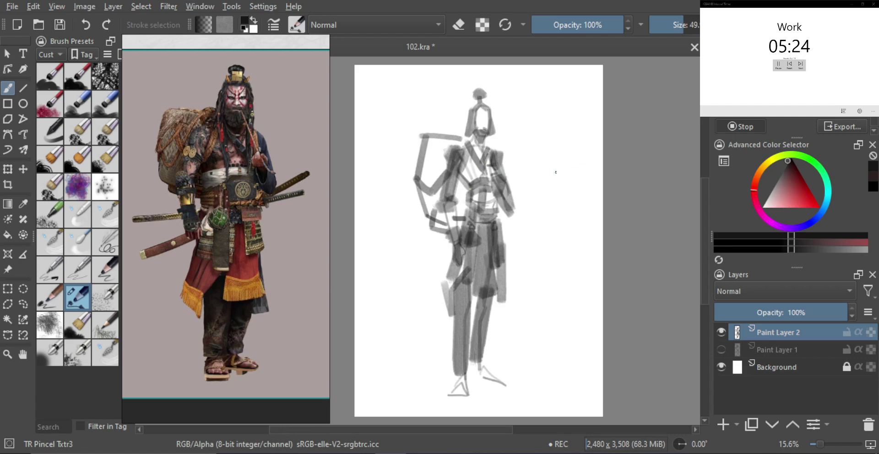
{"action": "key", "text": "bracketleft"}
{"action": "key", "text": "bracketleft"}
{"action": "left_click_drag", "start_coordinate": [830, 314], "coordinate": [820, 313]}
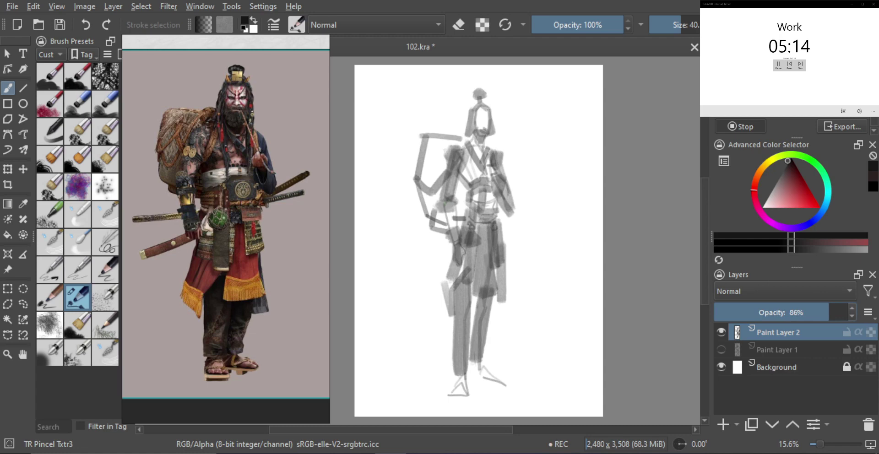
{"action": "key", "text": "Insert"}
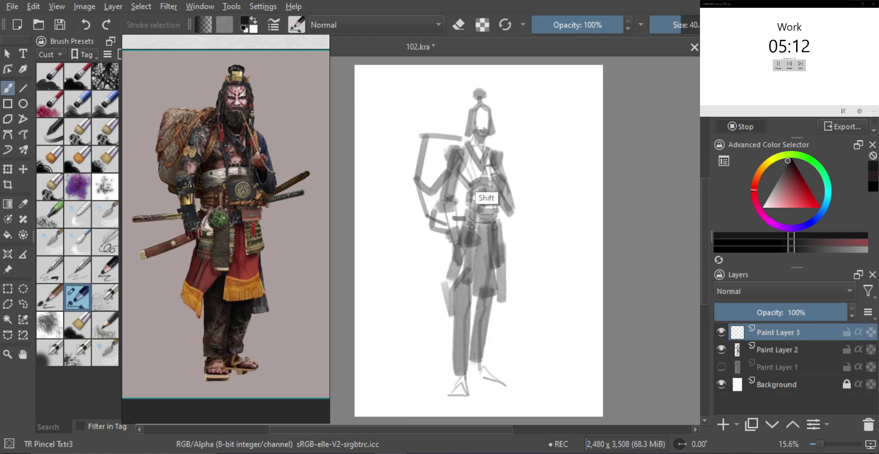
- Reduce the brush to about 14 px for detailing the head
{"action": "left_click_drag", "start_coordinate": [474, 171], "coordinate": [501, 131]}
{"action": "mouse_move", "coordinate": [501, 131]}
{"action": "left_mouse_down"}
{"action": "mouse_move", "coordinate": [481, 178]}
{"action": "mouse_move", "coordinate": [500, 132]}
{"action": "left_mouse_up"}
{"action": "scroll", "coordinate": [499, 131], "scroll_direction": "up", "scroll_amount": 3}
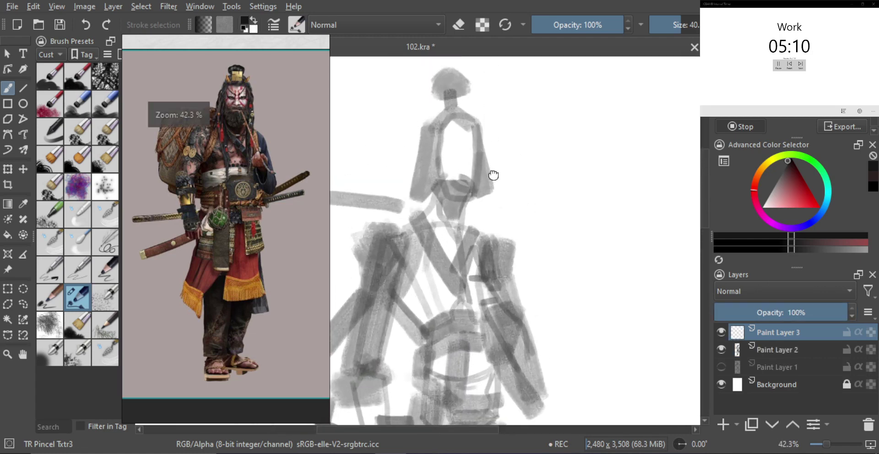
{"action": "mouse_move", "coordinate": [506, 163]}
{"action": "left_mouse_down", "text": "shift"}
{"action": "mouse_move", "coordinate": [498, 148]}
{"action": "mouse_move", "coordinate": [495, 168]}
{"action": "mouse_move", "coordinate": [484, 160]}
{"action": "left_mouse_up", "text": "shift"}
{"action": "key", "text": "bracketleft"}
{"action": "key", "text": "bracketleft"}
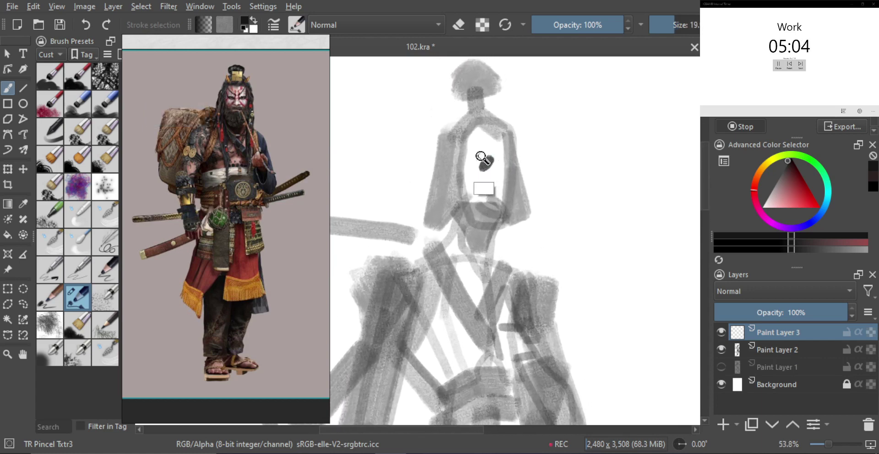
{"action": "key", "text": "bracketright"}
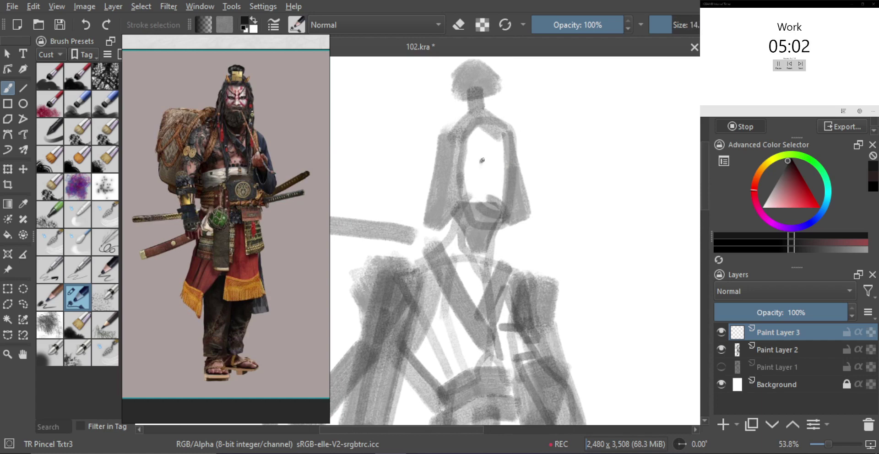
{"action": "mouse_move", "coordinate": [458, 164]}
{"action": "left_mouse_down"}
{"action": "mouse_move", "coordinate": [468, 138]}
{"action": "mouse_move", "coordinate": [496, 137]}
{"action": "mouse_move", "coordinate": [486, 129]}
{"action": "mouse_move", "coordinate": [510, 139]}
{"action": "mouse_move", "coordinate": [507, 175]}
{"action": "left_mouse_up"}
{"action": "key", "text": "ctrl+z"}
{"action": "key", "text": "ctrl+z"}
{"action": "key", "text": "ctrl+z"}
- Outline the face oval from the forehead around both cheeks to the chin on the new layer
{"action": "left_click_drag", "start_coordinate": [509, 139], "coordinate": [513, 170]}
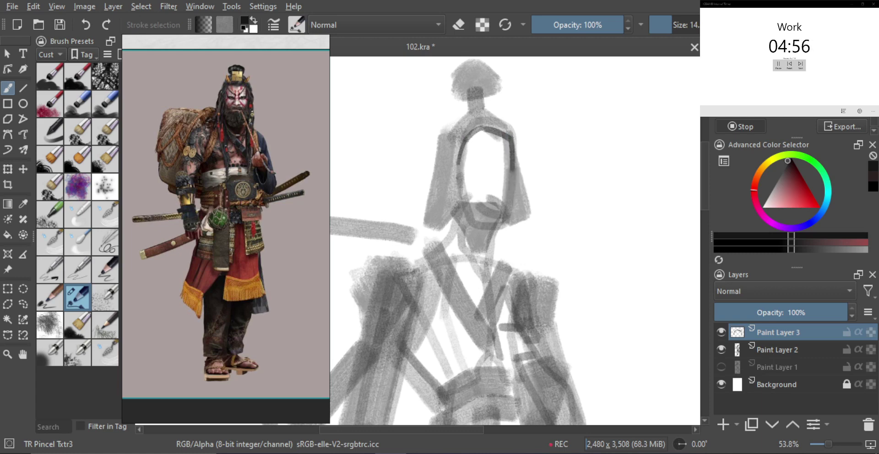
{"action": "left_click_drag", "start_coordinate": [458, 163], "coordinate": [465, 203]}
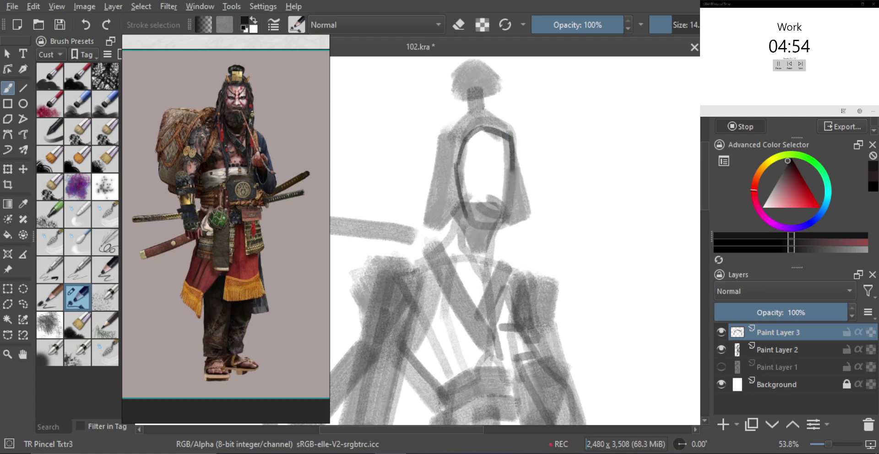
{"action": "left_click_drag", "start_coordinate": [466, 215], "coordinate": [483, 229]}
{"action": "key", "text": "ctrl+z"}
{"action": "left_click_drag", "start_coordinate": [512, 164], "coordinate": [504, 225]}
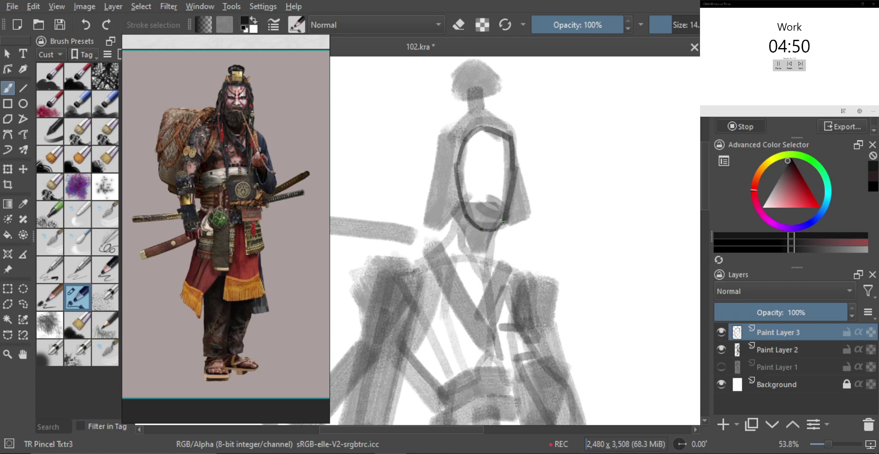
{"action": "key", "text": "ctrl+z"}
{"action": "left_click_drag", "start_coordinate": [511, 166], "coordinate": [503, 225]}
- Draw the slanted brows, eyes and nose on the face with the brush at about 11 px
{"action": "scroll", "coordinate": [475, 180], "scroll_direction": "up", "scroll_amount": 1}
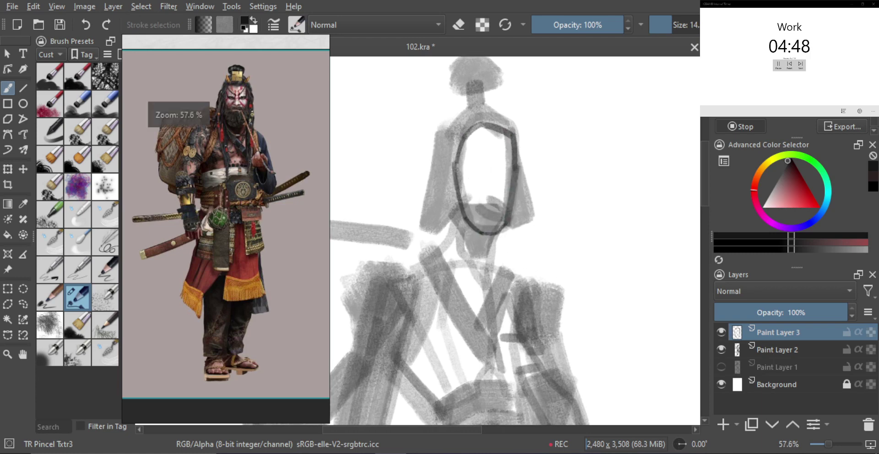
{"action": "mouse_move", "coordinate": [463, 159]}
{"action": "left_mouse_down"}
{"action": "mouse_move", "coordinate": [479, 176]}
{"action": "mouse_move", "coordinate": [469, 182]}
{"action": "mouse_move", "coordinate": [500, 166]}
{"action": "mouse_move", "coordinate": [514, 173]}
{"action": "mouse_move", "coordinate": [482, 187]}
{"action": "mouse_move", "coordinate": [498, 189]}
{"action": "mouse_move", "coordinate": [487, 202]}
{"action": "mouse_move", "coordinate": [458, 175]}
{"action": "left_mouse_up"}
{"action": "key", "text": "ctrl+z"}
{"action": "key", "text": "ctrl+z"}
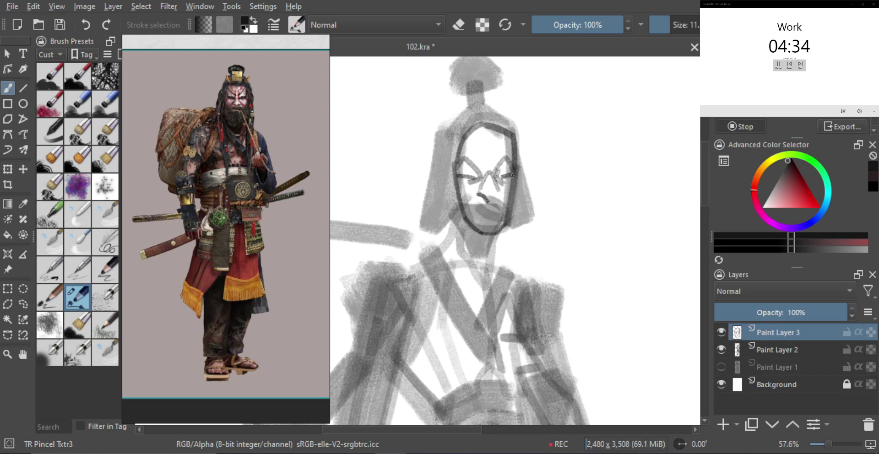
{"action": "left_click_drag", "start_coordinate": [513, 175], "coordinate": [515, 174]}
- Draw the moustache, mouth and beard, and hang long hair locks down the figure's right cheek at about 19 px
{"action": "mouse_move", "coordinate": [496, 209]}
{"action": "left_mouse_down", "text": "shift"}
{"action": "mouse_move", "coordinate": [472, 208]}
{"action": "mouse_move", "coordinate": [492, 204]}
{"action": "left_mouse_up", "text": "shift"}
{"action": "mouse_move", "coordinate": [491, 204]}
{"action": "left_mouse_down"}
{"action": "mouse_move", "coordinate": [506, 211]}
{"action": "mouse_move", "coordinate": [489, 222]}
{"action": "mouse_move", "coordinate": [443, 180]}
{"action": "mouse_move", "coordinate": [448, 245]}
{"action": "mouse_move", "coordinate": [463, 174]}
{"action": "mouse_move", "coordinate": [451, 278]}
{"action": "left_mouse_up"}
{"action": "left_click_drag", "start_coordinate": [454, 236], "coordinate": [446, 236], "text": "shift"}
{"action": "left_click_drag", "start_coordinate": [461, 131], "coordinate": [432, 256]}
{"action": "left_click_drag", "start_coordinate": [452, 191], "coordinate": [458, 191]}
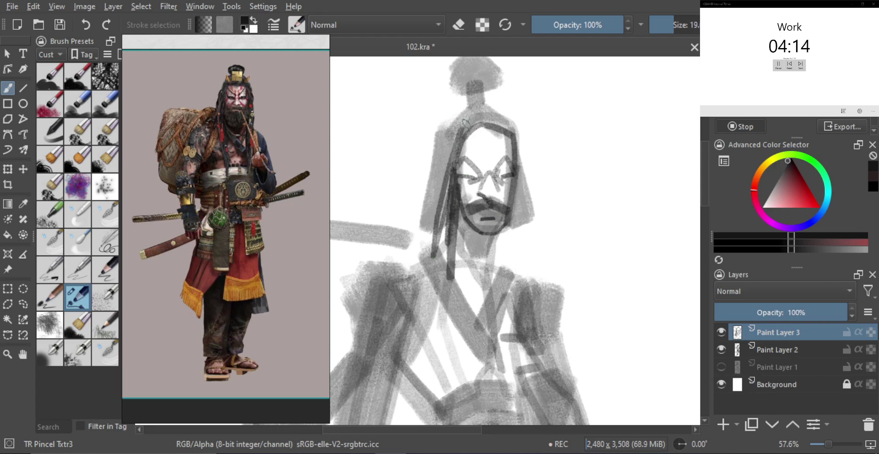
- Add short hair strokes along the hairline and long dark locks down the figure's left cheek
{"action": "mouse_move", "coordinate": [465, 121]}
{"action": "left_mouse_down"}
{"action": "mouse_move", "coordinate": [478, 117]}
{"action": "mouse_move", "coordinate": [483, 130]}
{"action": "mouse_move", "coordinate": [530, 141]}
{"action": "left_mouse_up"}
{"action": "left_click_drag", "start_coordinate": [514, 130], "coordinate": [515, 278]}
{"action": "left_click_drag", "start_coordinate": [519, 226], "coordinate": [514, 295]}
{"action": "left_click_drag", "start_coordinate": [518, 261], "coordinate": [521, 260]}
{"action": "left_click_drag", "start_coordinate": [517, 140], "coordinate": [527, 272]}
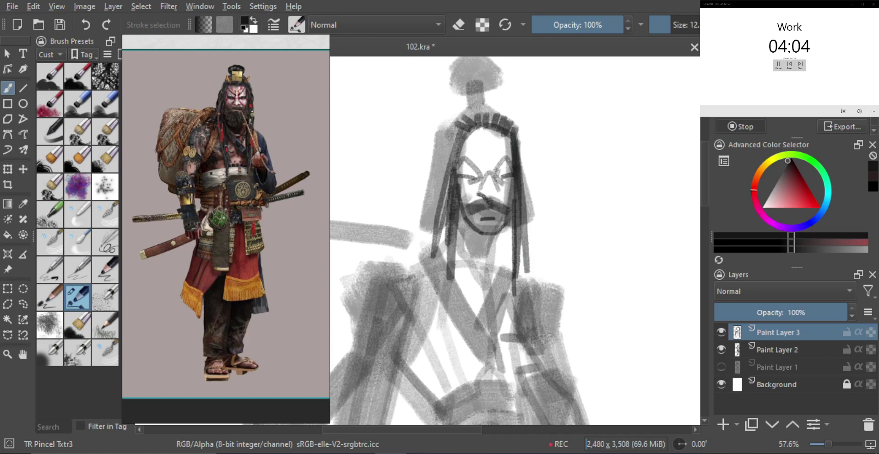
- Layer more loose locks over the hair mass on the figure's right side with the brush at about 11 px
{"action": "mouse_move", "coordinate": [463, 151]}
{"action": "left_mouse_down"}
{"action": "mouse_move", "coordinate": [449, 151]}
{"action": "mouse_move", "coordinate": [422, 246]}
{"action": "left_mouse_up"}
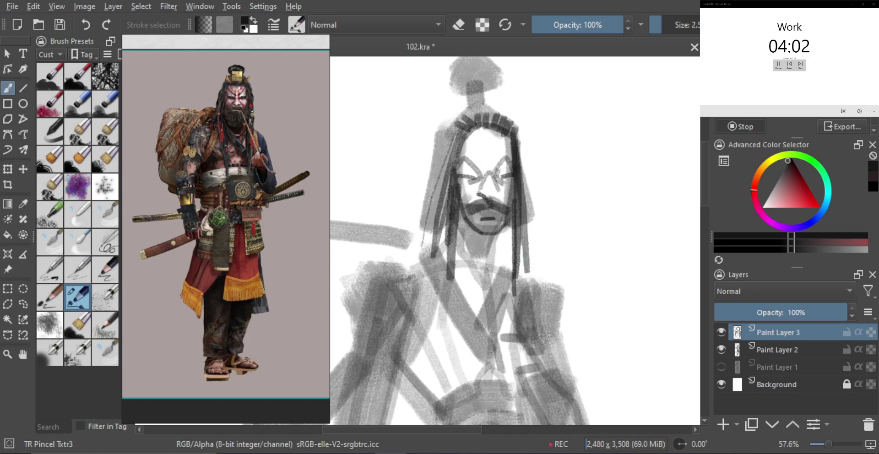
{"action": "left_click_drag", "start_coordinate": [435, 218], "coordinate": [448, 193]}
{"action": "key", "text": "ctrl+z"}
{"action": "left_click_drag", "start_coordinate": [459, 126], "coordinate": [429, 246]}
{"action": "left_click_drag", "start_coordinate": [430, 246], "coordinate": [458, 123]}
{"action": "left_click_drag", "start_coordinate": [459, 123], "coordinate": [420, 231]}
{"action": "left_click_drag", "start_coordinate": [438, 181], "coordinate": [426, 208]}
{"action": "left_click_drag", "start_coordinate": [459, 123], "coordinate": [433, 193]}
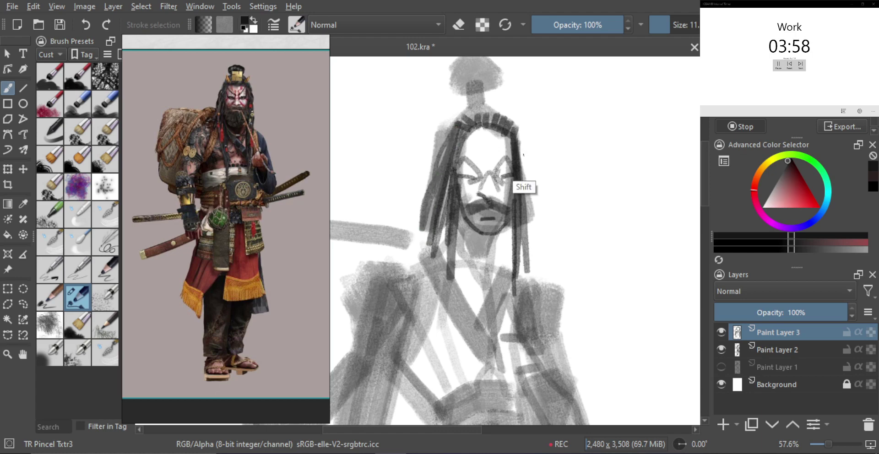
- Layer more loose locks on the figure's left side at about 10 px and add small marks to the forehead
{"action": "left_click_drag", "start_coordinate": [523, 155], "coordinate": [522, 218]}
{"action": "mouse_move", "coordinate": [525, 135]}
{"action": "left_mouse_down"}
{"action": "mouse_move", "coordinate": [523, 225]}
{"action": "mouse_move", "coordinate": [531, 222]}
{"action": "left_mouse_up"}
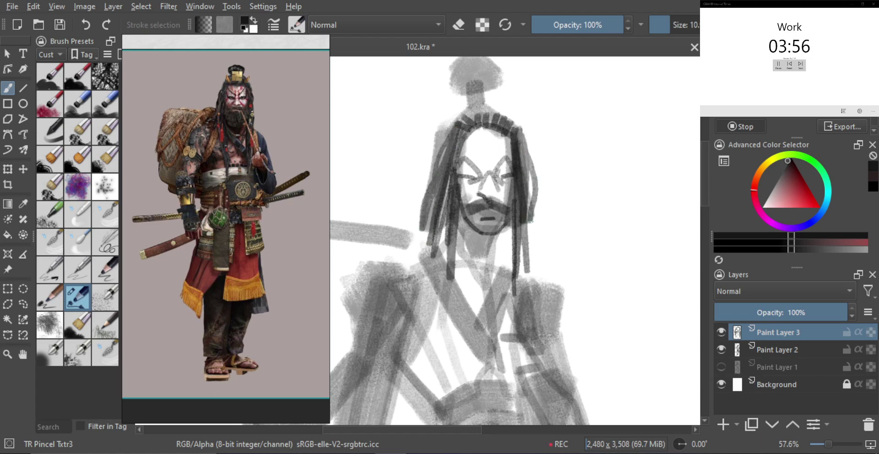
{"action": "left_click_drag", "start_coordinate": [529, 170], "coordinate": [531, 251]}
{"action": "left_click_drag", "start_coordinate": [534, 196], "coordinate": [538, 260]}
{"action": "left_click_drag", "start_coordinate": [530, 179], "coordinate": [536, 262]}
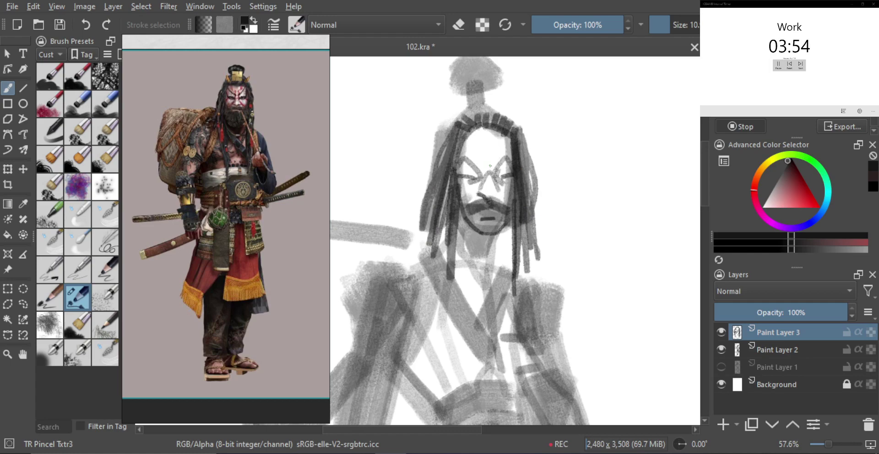
{"action": "mouse_move", "coordinate": [496, 152]}
{"action": "left_mouse_down"}
{"action": "mouse_move", "coordinate": [494, 222]}
{"action": "mouse_move", "coordinate": [489, 168]}
{"action": "mouse_move", "coordinate": [494, 176]}
{"action": "mouse_move", "coordinate": [484, 159]}
{"action": "left_mouse_up"}
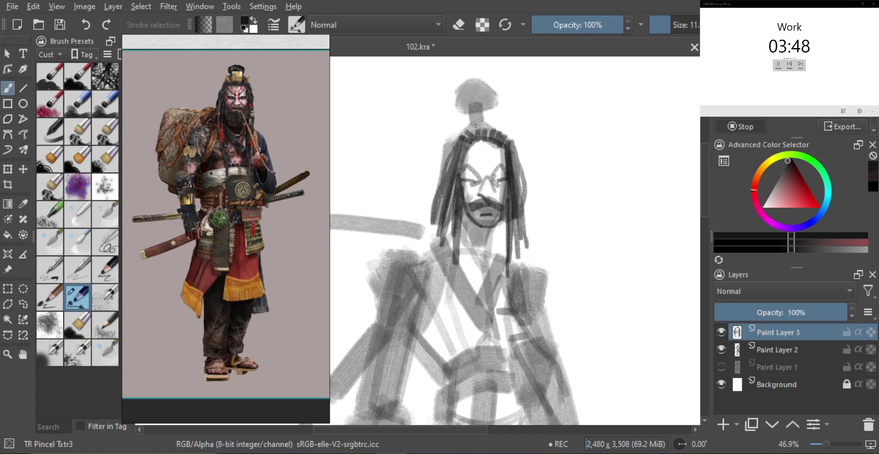
- Draw the topknot with its band above the hairline, and darken the hair around it at about 16 px
{"action": "mouse_move", "coordinate": [479, 124]}
{"action": "left_mouse_down"}
{"action": "mouse_move", "coordinate": [487, 113]}
{"action": "mouse_move", "coordinate": [481, 128]}
{"action": "mouse_move", "coordinate": [476, 124]}
{"action": "mouse_move", "coordinate": [499, 123]}
{"action": "left_mouse_up"}
{"action": "mouse_move", "coordinate": [492, 151]}
{"action": "left_mouse_down"}
{"action": "mouse_move", "coordinate": [478, 110]}
{"action": "mouse_move", "coordinate": [499, 109]}
{"action": "mouse_move", "coordinate": [481, 128]}
{"action": "mouse_move", "coordinate": [457, 89]}
{"action": "mouse_move", "coordinate": [499, 89]}
{"action": "mouse_move", "coordinate": [503, 107]}
{"action": "mouse_move", "coordinate": [487, 91]}
{"action": "left_mouse_up"}
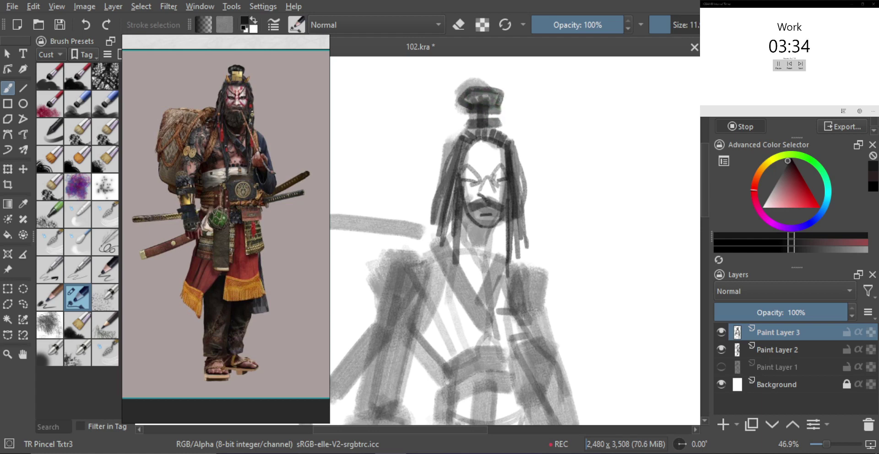
{"action": "left_click_drag", "start_coordinate": [493, 133], "coordinate": [471, 131], "text": "shift"}
{"action": "mouse_move", "coordinate": [463, 122]}
{"action": "left_mouse_down"}
{"action": "mouse_move", "coordinate": [471, 134]}
{"action": "mouse_move", "coordinate": [454, 138]}
{"action": "left_mouse_up"}
{"action": "mouse_move", "coordinate": [499, 117]}
{"action": "left_mouse_down"}
{"action": "mouse_move", "coordinate": [503, 129]}
{"action": "mouse_move", "coordinate": [475, 132]}
{"action": "mouse_move", "coordinate": [494, 200]}
{"action": "left_mouse_up"}
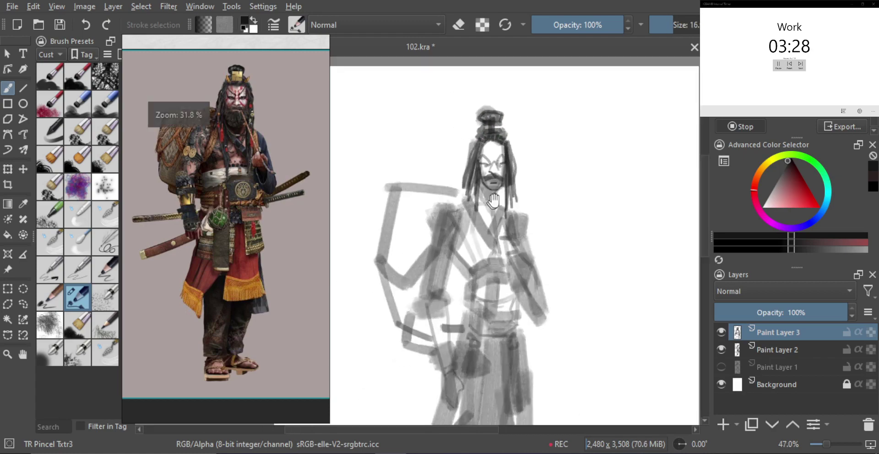
- Mark the neck and draw a dark diagonal band across the chest at about 16 px
{"action": "scroll", "coordinate": [493, 200], "scroll_direction": "up", "scroll_amount": 2}
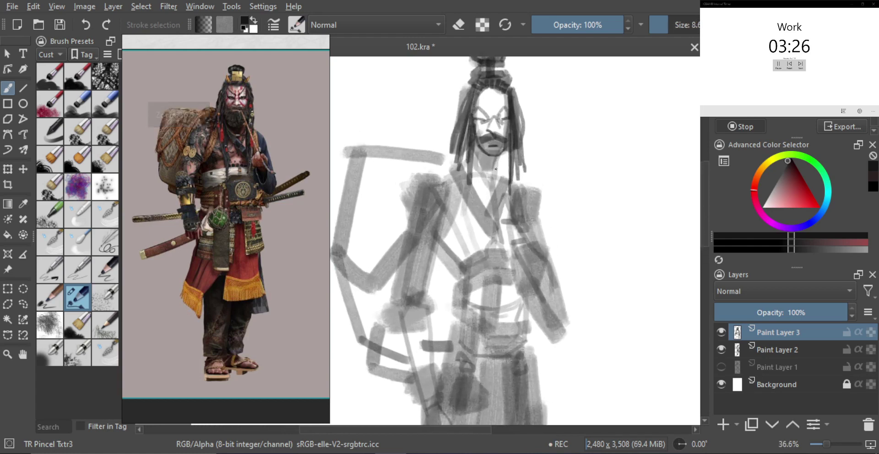
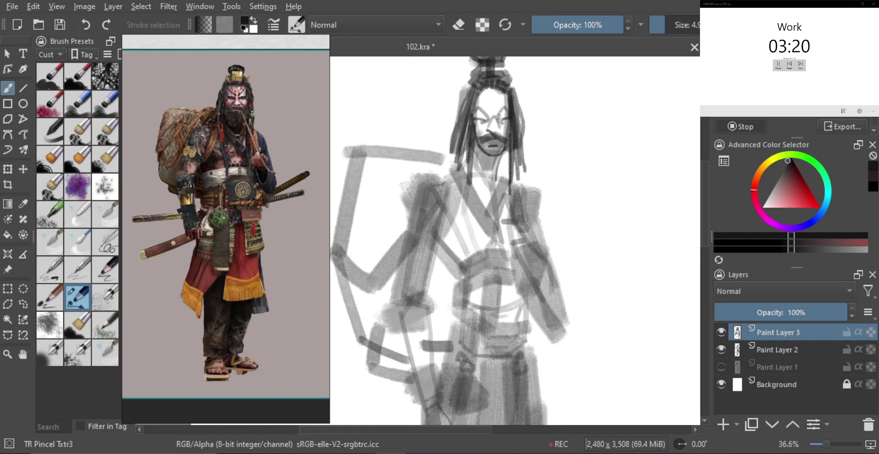
{"action": "mouse_move", "coordinate": [497, 171]}
{"action": "left_mouse_down"}
{"action": "mouse_move", "coordinate": [492, 192]}
{"action": "mouse_move", "coordinate": [475, 179]}
{"action": "mouse_move", "coordinate": [491, 195]}
{"action": "left_mouse_up"}
{"action": "key", "text": "bracketright"}
{"action": "key", "text": "bracketright"}
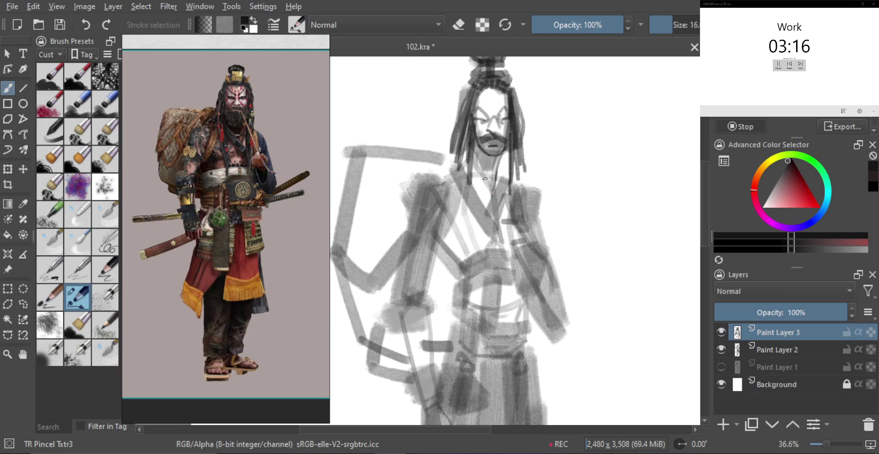
{"action": "mouse_move", "coordinate": [471, 161]}
{"action": "left_mouse_down"}
{"action": "mouse_move", "coordinate": [506, 215]}
{"action": "mouse_move", "coordinate": [466, 159]}
{"action": "left_mouse_up"}
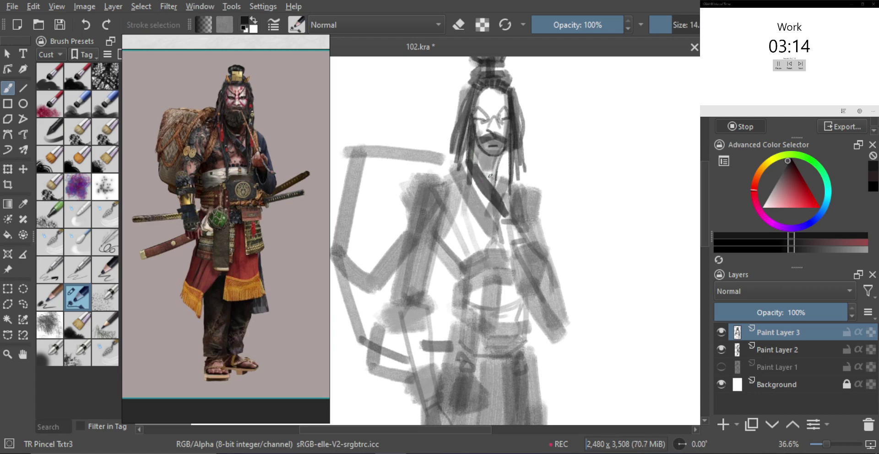
- Sketch thin collar lines over both shoulders beside the neck, undoing the stray strokes
{"action": "mouse_move", "coordinate": [497, 196]}
{"action": "left_mouse_down"}
{"action": "mouse_move", "coordinate": [501, 158]}
{"action": "mouse_move", "coordinate": [511, 185]}
{"action": "left_mouse_up"}
{"action": "mouse_move", "coordinate": [474, 147]}
{"action": "left_mouse_down"}
{"action": "mouse_move", "coordinate": [439, 183]}
{"action": "mouse_move", "coordinate": [464, 158]}
{"action": "mouse_move", "coordinate": [444, 180]}
{"action": "left_mouse_up"}
{"action": "key", "text": "ctrl+z"}
{"action": "key", "text": "ctrl+z"}
{"action": "key", "text": "shift"}
{"action": "left_click_drag", "start_coordinate": [500, 157], "coordinate": [511, 186]}
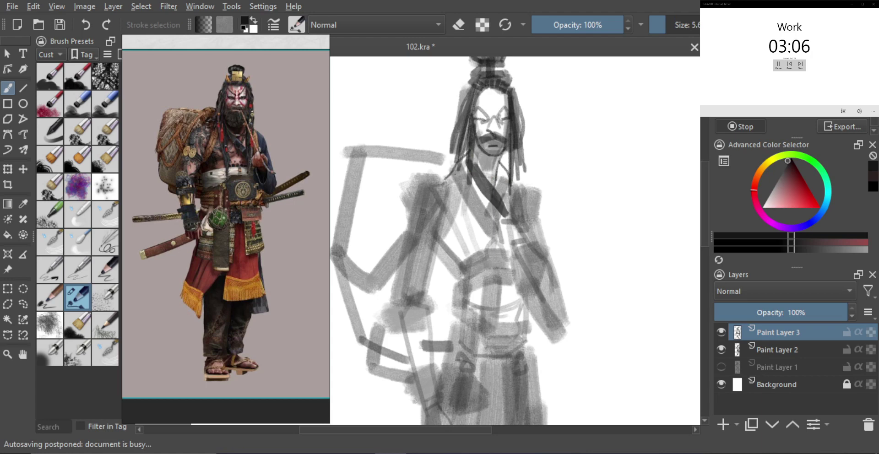
{"action": "key", "text": "ctrl+z"}
{"action": "key", "text": "ctrl+z"}
- Draw straps running down both sides of the chest, ending in small dark knobs at about 12 px
{"action": "mouse_move", "coordinate": [468, 153]}
{"action": "left_mouse_down"}
{"action": "mouse_move", "coordinate": [427, 185]}
{"action": "mouse_move", "coordinate": [514, 179]}
{"action": "mouse_move", "coordinate": [486, 183]}
{"action": "mouse_move", "coordinate": [476, 174]}
{"action": "mouse_move", "coordinate": [479, 254]}
{"action": "left_mouse_up"}
{"action": "key", "text": "ctrl+z"}
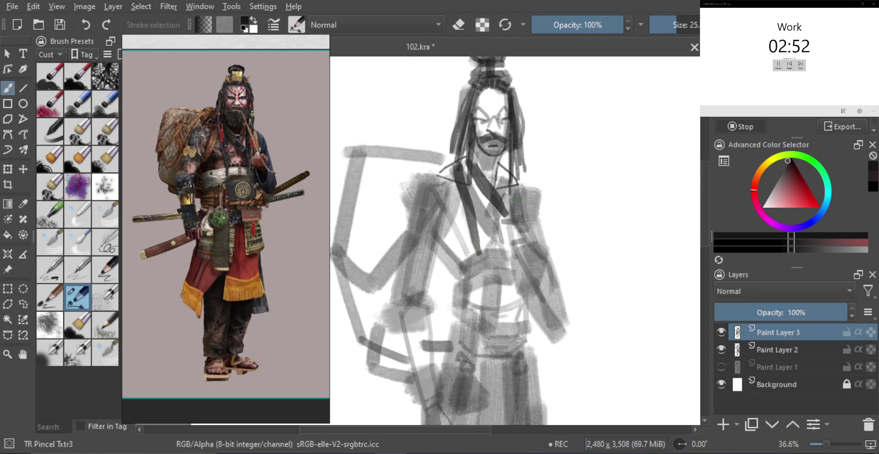
{"action": "mouse_move", "coordinate": [519, 182]}
{"action": "left_mouse_down", "text": "shift"}
{"action": "mouse_move", "coordinate": [508, 182]}
{"action": "mouse_move", "coordinate": [497, 275]}
{"action": "left_mouse_up", "text": "shift"}
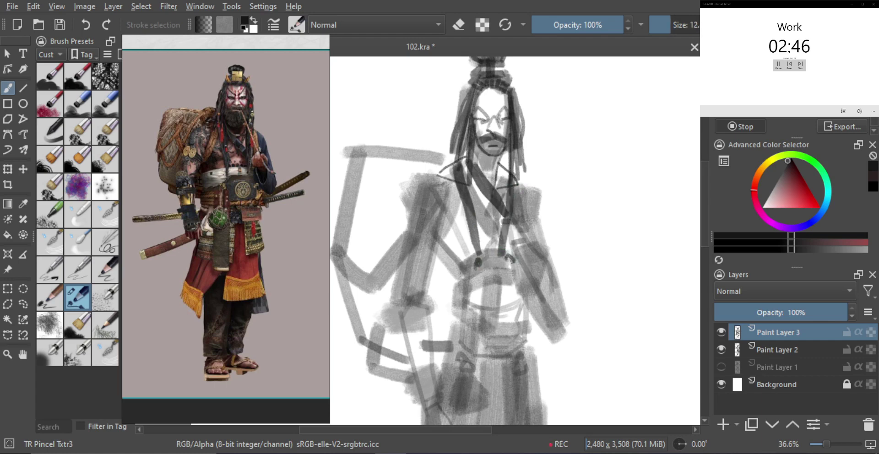
{"action": "key", "text": "e"}
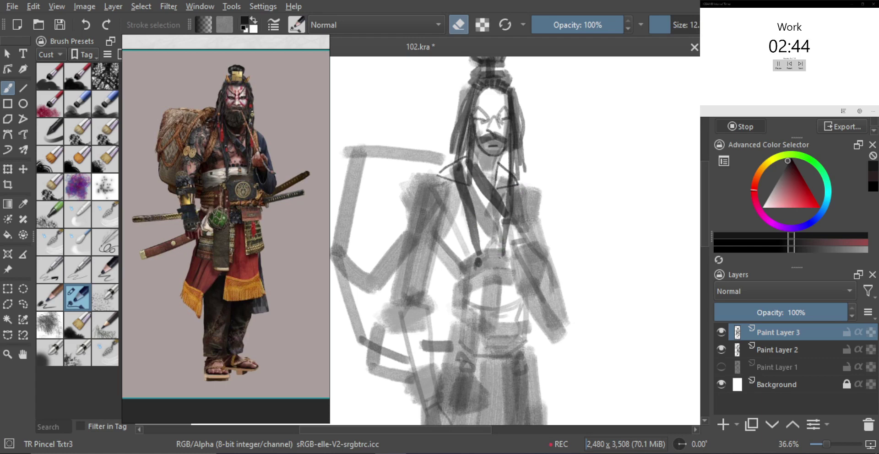
{"action": "key", "text": "e"}
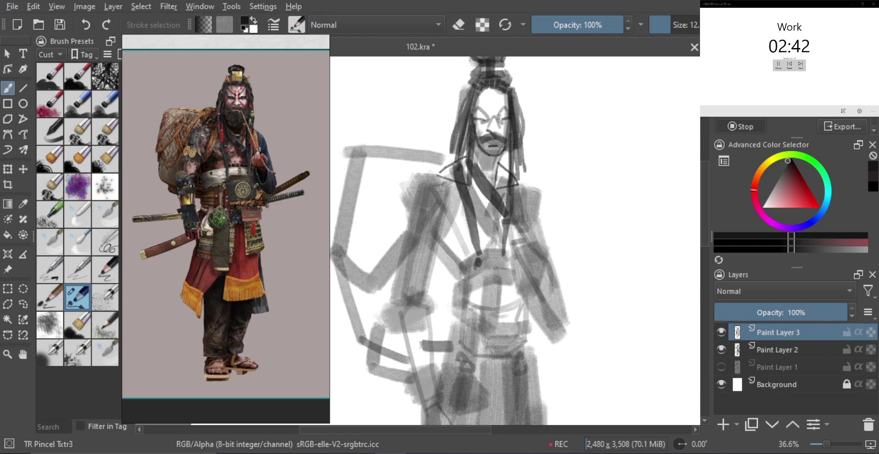
- Clean up the strap ends and outline the rectangular belly panel beneath them at about 12 px
{"action": "key", "text": "e"}
{"action": "mouse_move", "coordinate": [503, 225]}
{"action": "left_mouse_down"}
{"action": "mouse_move", "coordinate": [501, 255]}
{"action": "mouse_move", "coordinate": [502, 234]}
{"action": "mouse_move", "coordinate": [519, 273]}
{"action": "mouse_move", "coordinate": [482, 274]}
{"action": "mouse_move", "coordinate": [516, 264]}
{"action": "mouse_move", "coordinate": [494, 262]}
{"action": "mouse_move", "coordinate": [515, 260]}
{"action": "mouse_move", "coordinate": [513, 233]}
{"action": "mouse_move", "coordinate": [480, 284]}
{"action": "mouse_move", "coordinate": [523, 284]}
{"action": "left_mouse_up"}
{"action": "key", "text": "e"}
{"action": "key", "text": "ctrl+z"}
{"action": "left_click_drag", "start_coordinate": [524, 243], "coordinate": [525, 284]}
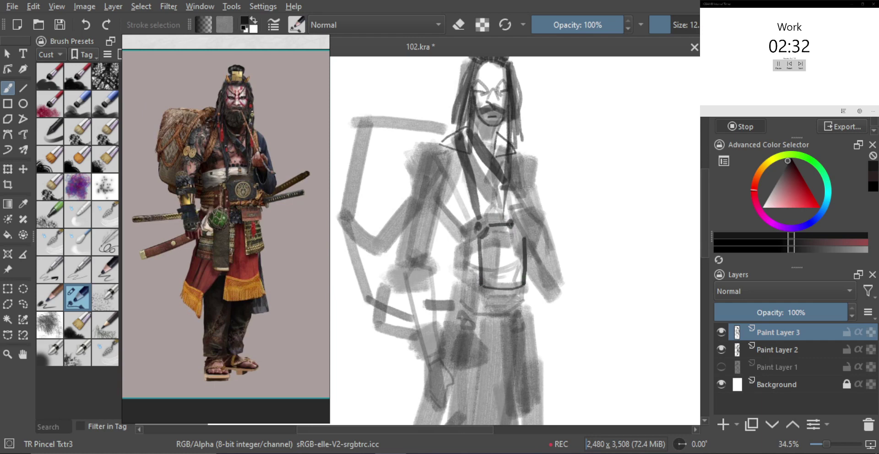
- Draw the crossing waist wraps on the figure's right side and the band along the belly panel's upper edge
{"action": "left_click_drag", "start_coordinate": [462, 221], "coordinate": [457, 251]}
{"action": "key", "text": "bracketright"}
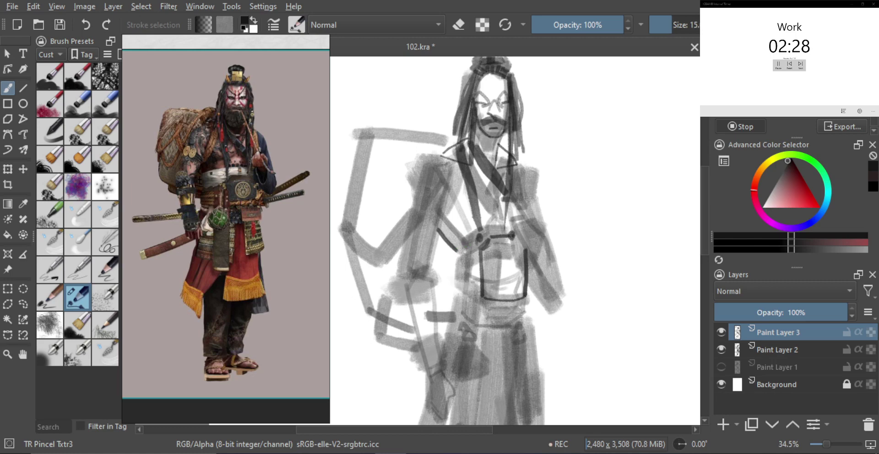
{"action": "mouse_move", "coordinate": [459, 244]}
{"action": "left_mouse_down"}
{"action": "mouse_move", "coordinate": [474, 235]}
{"action": "mouse_move", "coordinate": [478, 248]}
{"action": "mouse_move", "coordinate": [454, 280]}
{"action": "left_mouse_up"}
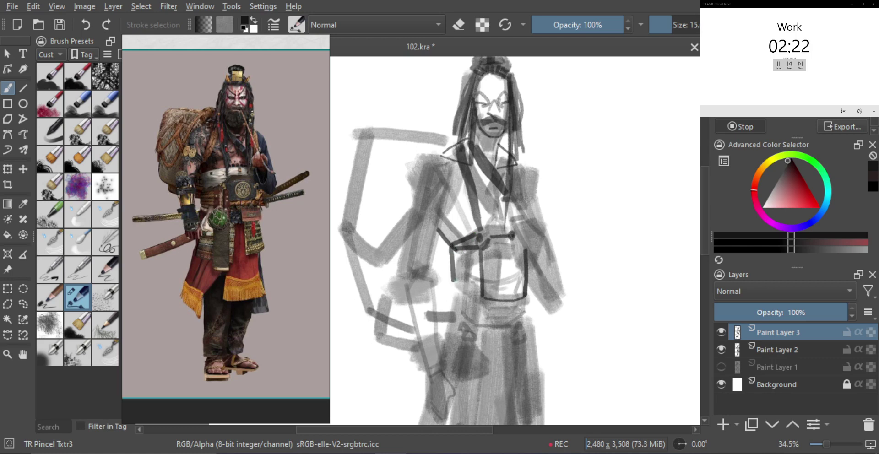
{"action": "key", "text": "ctrl+z"}
{"action": "key", "text": "ctrl+z"}
{"action": "mouse_move", "coordinate": [450, 248]}
{"action": "left_mouse_down"}
{"action": "mouse_move", "coordinate": [456, 280]}
{"action": "mouse_move", "coordinate": [481, 267]}
{"action": "mouse_move", "coordinate": [477, 250]}
{"action": "mouse_move", "coordinate": [512, 228]}
{"action": "left_mouse_up"}
{"action": "key", "text": "bracketright"}
{"action": "key", "text": "bracketright"}
{"action": "key", "text": "bracketleft"}
{"action": "key", "text": "bracketleft"}
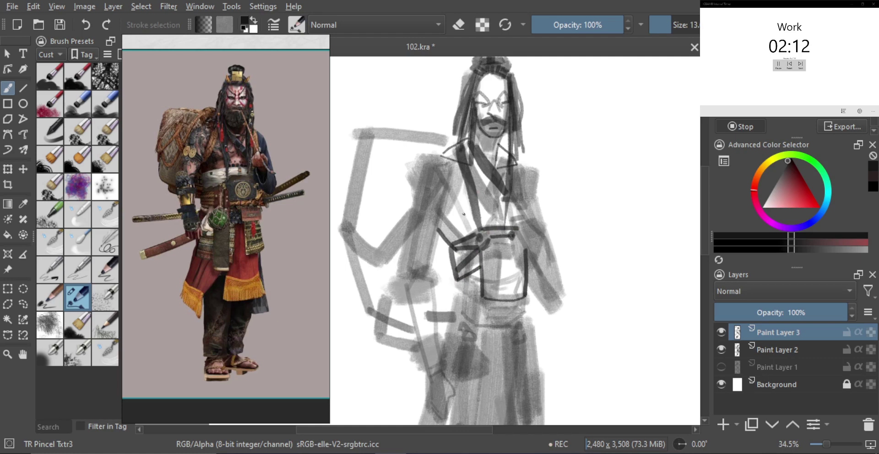
- Extend the chest band's upper edge and add a line down the centre of the chest, undoing misplaced strokes
{"action": "left_click_drag", "start_coordinate": [454, 230], "coordinate": [480, 228]}
{"action": "key", "text": "bracketright"}
{"action": "key", "text": "ctrl+z"}
{"action": "left_click_drag", "start_coordinate": [494, 182], "coordinate": [496, 224]}
{"action": "key", "text": "ctrl+z"}
{"action": "key", "text": "bracketleft"}
{"action": "key", "text": "bracketleft"}
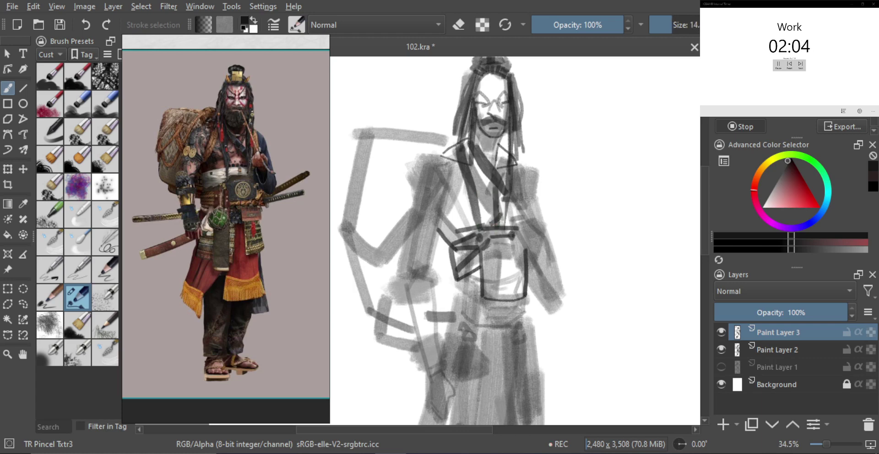
- Outline the figure's right shoulder, short sleeve and armpit folds at about 14 px
{"action": "mouse_move", "coordinate": [435, 214]}
{"action": "left_mouse_down"}
{"action": "mouse_move", "coordinate": [458, 164]}
{"action": "mouse_move", "coordinate": [448, 148]}
{"action": "left_mouse_up"}
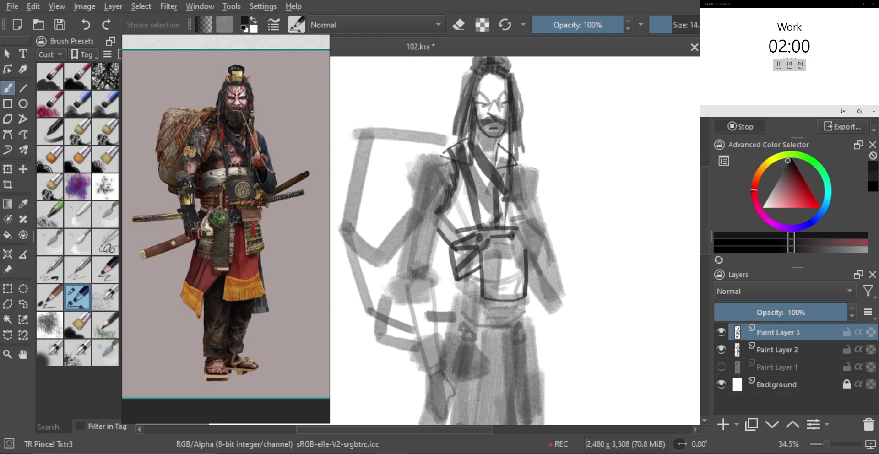
{"action": "left_click_drag", "start_coordinate": [451, 210], "coordinate": [459, 172]}
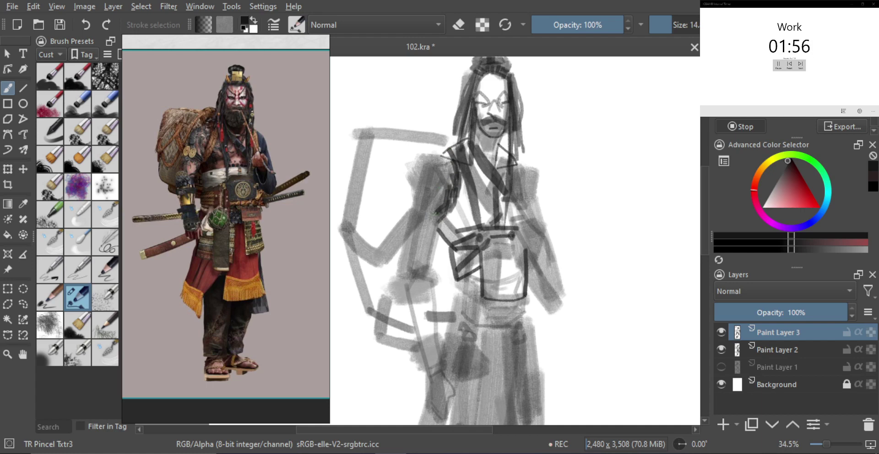
{"action": "mouse_move", "coordinate": [436, 214]}
{"action": "left_mouse_down"}
{"action": "mouse_move", "coordinate": [409, 202]}
{"action": "mouse_move", "coordinate": [429, 213]}
{"action": "mouse_move", "coordinate": [415, 170]}
{"action": "mouse_move", "coordinate": [443, 152]}
{"action": "left_mouse_up"}
{"action": "key", "text": "ctrl+z"}
{"action": "mouse_move", "coordinate": [430, 221]}
{"action": "left_mouse_down"}
{"action": "mouse_move", "coordinate": [437, 182]}
{"action": "mouse_move", "coordinate": [431, 235]}
{"action": "left_mouse_up"}
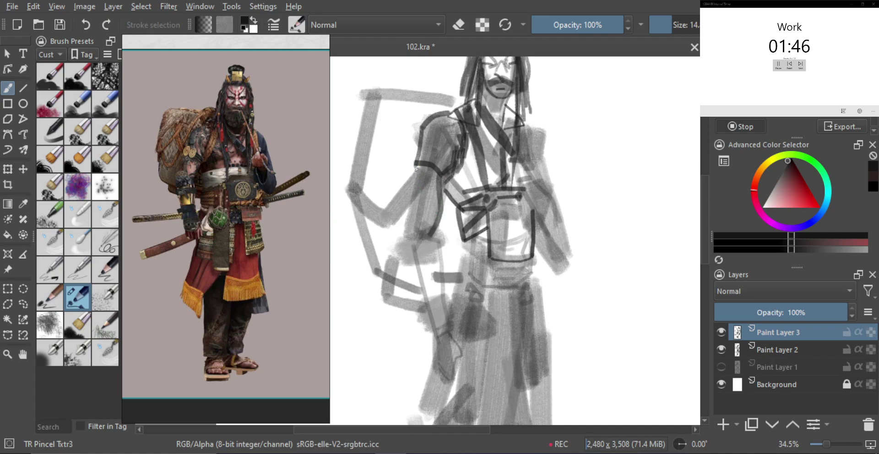
- Outline the figure's right arm, adding dark elbow bands at about 24 px and the forearm guard
{"action": "mouse_move", "coordinate": [416, 168]}
{"action": "left_mouse_down"}
{"action": "mouse_move", "coordinate": [404, 236]}
{"action": "mouse_move", "coordinate": [430, 267]}
{"action": "mouse_move", "coordinate": [435, 212]}
{"action": "mouse_move", "coordinate": [417, 208]}
{"action": "mouse_move", "coordinate": [428, 212]}
{"action": "mouse_move", "coordinate": [434, 195]}
{"action": "mouse_move", "coordinate": [413, 219]}
{"action": "left_mouse_up"}
{"action": "left_click_drag", "start_coordinate": [424, 219], "coordinate": [419, 219]}
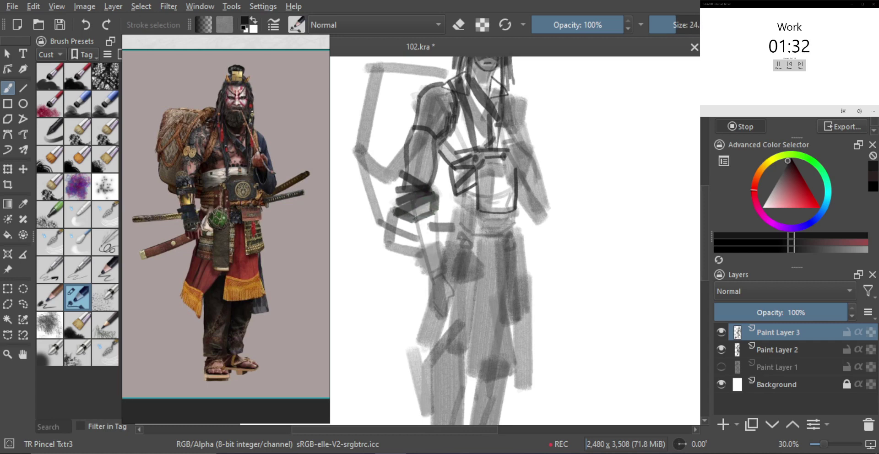
{"action": "key", "text": "ctrl+z"}
{"action": "mouse_move", "coordinate": [410, 216]}
{"action": "left_mouse_down"}
{"action": "mouse_move", "coordinate": [418, 248]}
{"action": "mouse_move", "coordinate": [435, 241]}
{"action": "mouse_move", "coordinate": [434, 211]}
{"action": "mouse_move", "coordinate": [458, 232]}
{"action": "mouse_move", "coordinate": [471, 225]}
{"action": "left_mouse_up"}
{"action": "mouse_move", "coordinate": [486, 193]}
{"action": "left_mouse_down"}
{"action": "mouse_move", "coordinate": [472, 236]}
{"action": "mouse_move", "coordinate": [500, 186]}
{"action": "mouse_move", "coordinate": [477, 199]}
{"action": "left_mouse_up"}
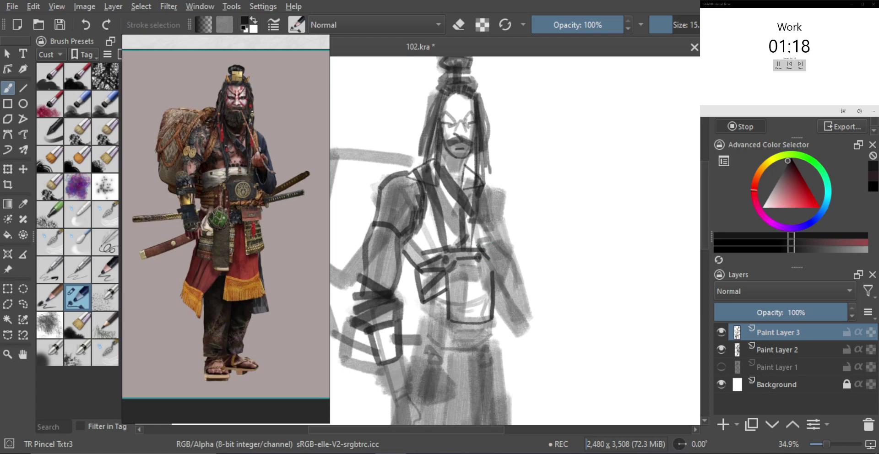
- Draw the figure's raised left hand in front of the chest, with knuckles and fingers at about 15 px
{"action": "mouse_move", "coordinate": [479, 247]}
{"action": "left_mouse_down"}
{"action": "mouse_move", "coordinate": [483, 225]}
{"action": "mouse_move", "coordinate": [498, 215]}
{"action": "mouse_move", "coordinate": [502, 244]}
{"action": "left_mouse_up"}
{"action": "mouse_move", "coordinate": [492, 215]}
{"action": "left_mouse_down"}
{"action": "mouse_move", "coordinate": [483, 238]}
{"action": "mouse_move", "coordinate": [501, 241]}
{"action": "left_mouse_up"}
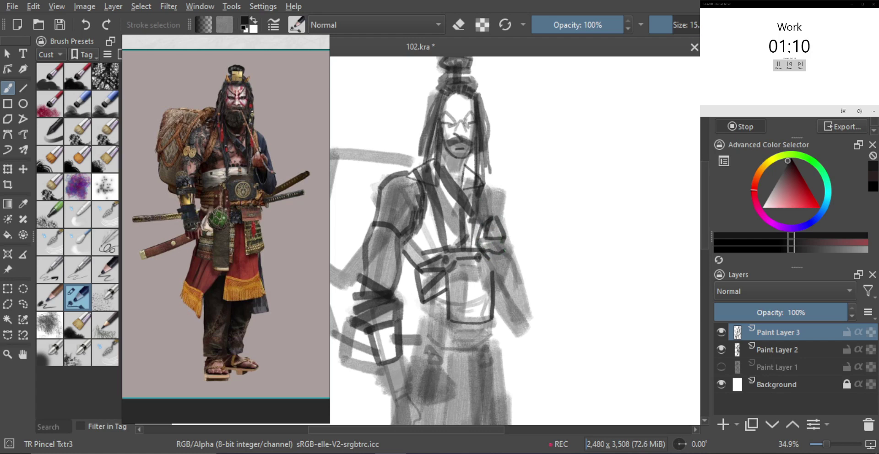
{"action": "mouse_move", "coordinate": [507, 242]}
{"action": "left_mouse_down"}
{"action": "mouse_move", "coordinate": [519, 238]}
{"action": "mouse_move", "coordinate": [507, 241]}
{"action": "left_mouse_up"}
{"action": "key", "text": "ctrl+z"}
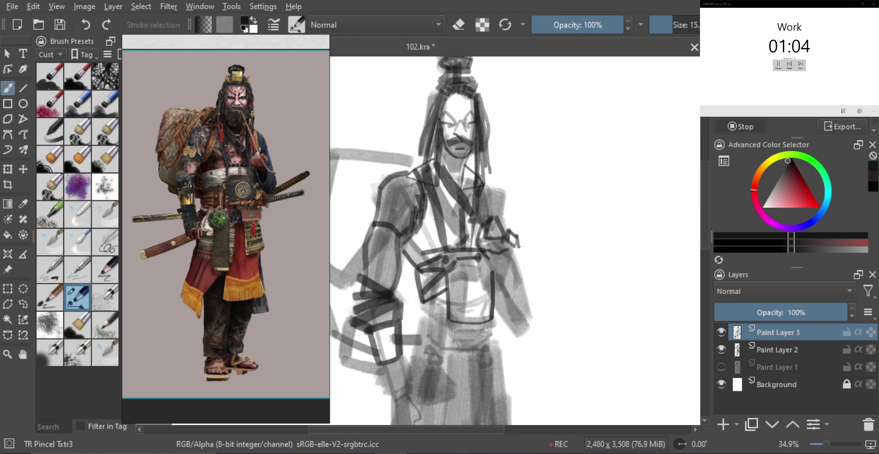
{"action": "mouse_move", "coordinate": [520, 245]}
{"action": "left_mouse_down"}
{"action": "mouse_move", "coordinate": [506, 264]}
{"action": "mouse_move", "coordinate": [488, 260]}
{"action": "left_mouse_up"}
{"action": "left_click_drag", "start_coordinate": [506, 219], "coordinate": [507, 222]}
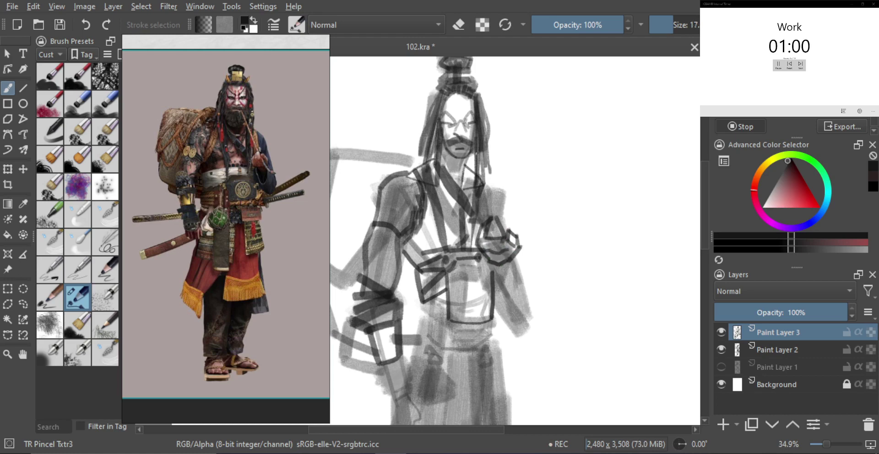
- Draw the long pipe running from the mouth through the raised hand, undoing the stray stroke
{"action": "left_click_drag", "start_coordinate": [478, 159], "coordinate": [474, 159]}
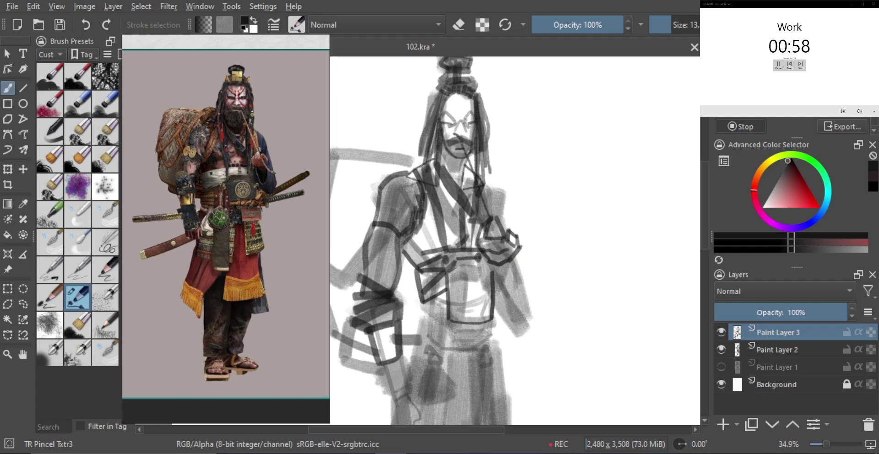
{"action": "key", "text": "bracketright"}
{"action": "key", "text": "bracketright"}
{"action": "key", "text": "bracketright"}
{"action": "mouse_move", "coordinate": [464, 143]}
{"action": "left_mouse_down"}
{"action": "mouse_move", "coordinate": [507, 231]}
{"action": "mouse_move", "coordinate": [463, 145]}
{"action": "mouse_move", "coordinate": [491, 207]}
{"action": "mouse_move", "coordinate": [542, 277]}
{"action": "mouse_move", "coordinate": [553, 173]}
{"action": "left_mouse_up"}
{"action": "key", "text": "bracketright"}
{"action": "key", "text": "bracketright"}
{"action": "key", "text": "bracketright"}
{"action": "key", "text": "ctrl+z"}
- Paint a faint vertical wisp of smoke above the pipe bowl with a wide brush of about 43 px
{"action": "key", "text": "bracketright"}
{"action": "key", "text": "bracketright"}
{"action": "key", "text": "bracketright"}
{"action": "key", "text": "bracketright"}
{"action": "key", "text": "bracketright"}
{"action": "left_click_drag", "start_coordinate": [545, 269], "coordinate": [544, 191]}
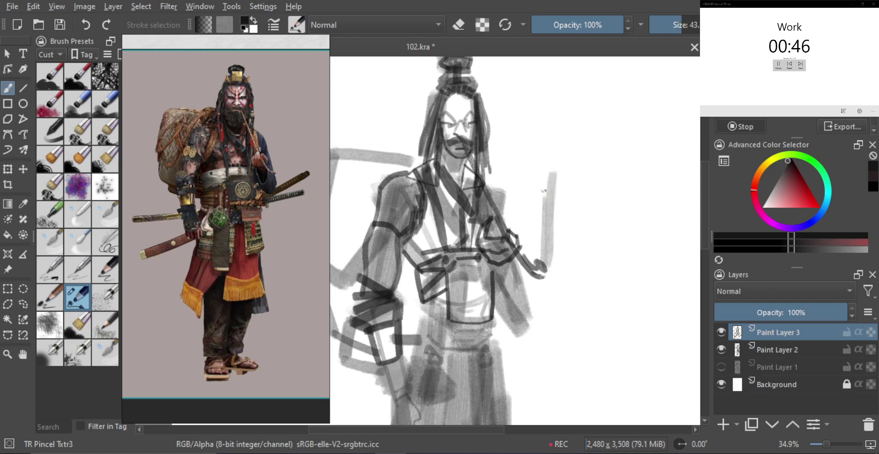
{"action": "mouse_move", "coordinate": [557, 224]}
{"action": "left_mouse_down"}
{"action": "mouse_move", "coordinate": [556, 269]}
{"action": "mouse_move", "coordinate": [557, 226]}
{"action": "left_mouse_up"}
{"action": "left_click_drag", "start_coordinate": [549, 226], "coordinate": [551, 206]}
{"action": "key", "text": "ctrl+z"}
{"action": "left_click_drag", "start_coordinate": [558, 194], "coordinate": [559, 144]}
- Draw the figure's left sleeve and shoulder with dark strokes at about 18 px
{"action": "key", "text": "bracketleft"}
{"action": "key", "text": "bracketleft"}
{"action": "key", "text": "bracketleft"}
{"action": "key", "text": "bracketleft"}
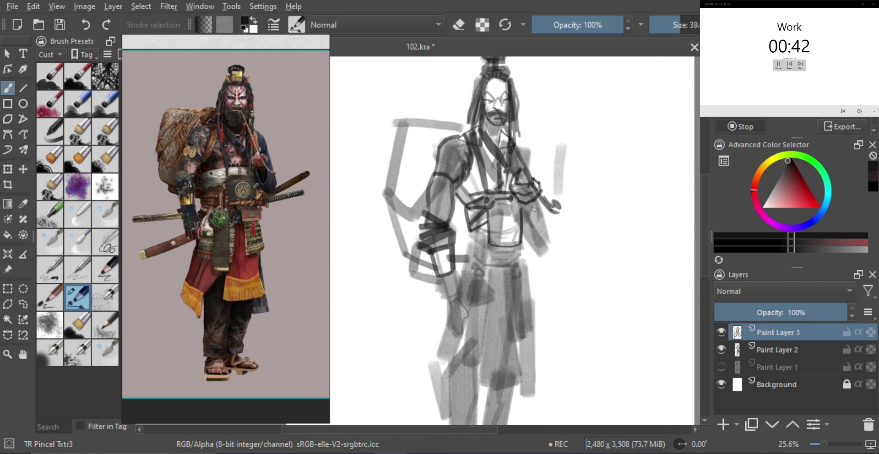
{"action": "key", "text": "bracketleft"}
{"action": "mouse_move", "coordinate": [537, 199]}
{"action": "left_mouse_down"}
{"action": "mouse_move", "coordinate": [533, 241]}
{"action": "mouse_move", "coordinate": [519, 202]}
{"action": "mouse_move", "coordinate": [535, 240]}
{"action": "mouse_move", "coordinate": [524, 210]}
{"action": "mouse_move", "coordinate": [530, 231]}
{"action": "mouse_move", "coordinate": [547, 230]}
{"action": "mouse_move", "coordinate": [537, 203]}
{"action": "mouse_move", "coordinate": [550, 253]}
{"action": "mouse_move", "coordinate": [552, 240]}
{"action": "mouse_move", "coordinate": [549, 263]}
{"action": "mouse_move", "coordinate": [534, 241]}
{"action": "mouse_move", "coordinate": [552, 256]}
{"action": "left_mouse_up"}
{"action": "left_click_drag", "start_coordinate": [541, 205], "coordinate": [553, 230]}
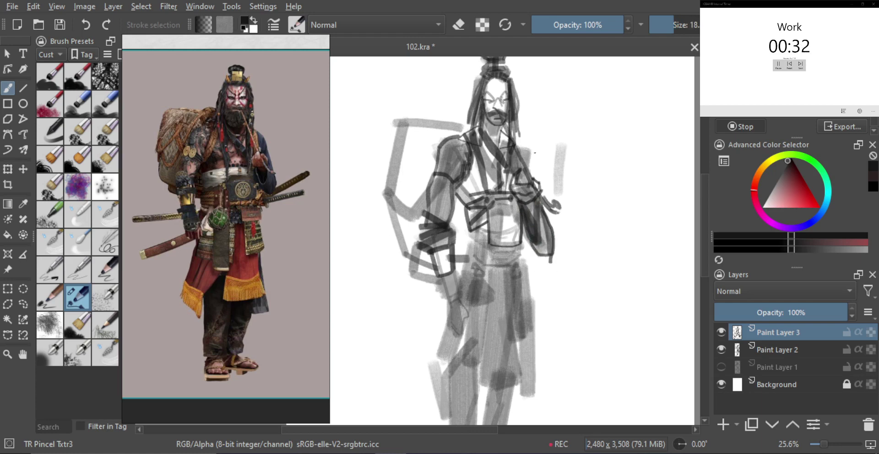
{"action": "mouse_move", "coordinate": [513, 142]}
{"action": "left_mouse_down"}
{"action": "mouse_move", "coordinate": [538, 178]}
{"action": "mouse_move", "coordinate": [533, 267]}
{"action": "mouse_move", "coordinate": [540, 212]}
{"action": "left_mouse_up"}
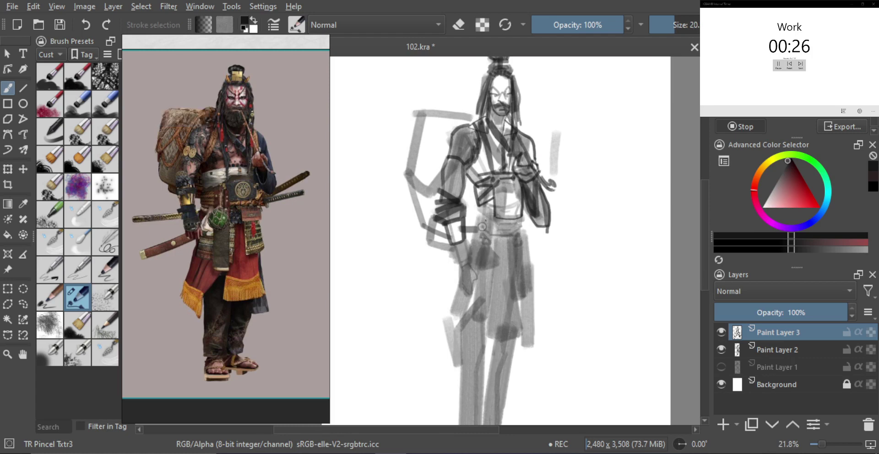
- Darken the waist wraps on the figure's right side and draw the round pouch at the hip
{"action": "key", "text": "bracketright"}
{"action": "key", "text": "bracketleft"}
{"action": "mouse_move", "coordinate": [479, 193]}
{"action": "left_mouse_down"}
{"action": "mouse_move", "coordinate": [494, 213]}
{"action": "mouse_move", "coordinate": [478, 237]}
{"action": "mouse_move", "coordinate": [496, 217]}
{"action": "mouse_move", "coordinate": [477, 206]}
{"action": "mouse_move", "coordinate": [488, 210]}
{"action": "mouse_move", "coordinate": [492, 249]}
{"action": "mouse_move", "coordinate": [498, 220]}
{"action": "mouse_move", "coordinate": [486, 223]}
{"action": "mouse_move", "coordinate": [493, 245]}
{"action": "mouse_move", "coordinate": [482, 228]}
{"action": "mouse_move", "coordinate": [490, 237]}
{"action": "left_mouse_up"}
{"action": "key", "text": "bracketleft"}
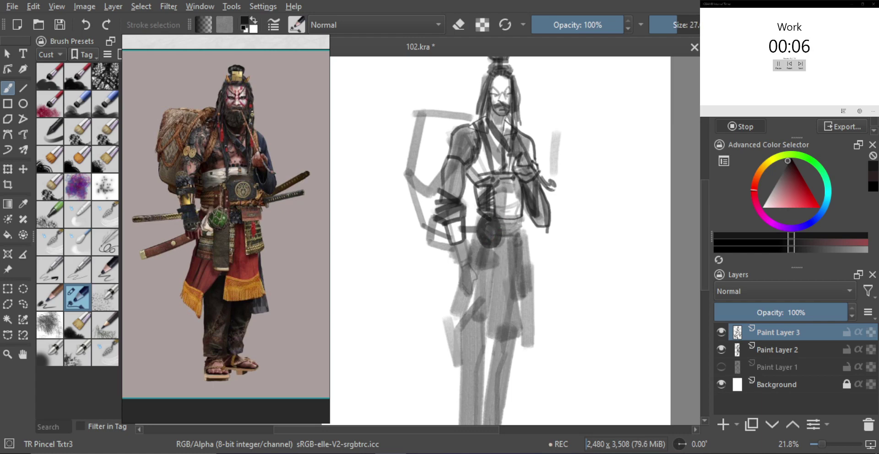
- Merge the detail layer down into the samurai's block-in layer and check the whole figure
{"action": "key", "text": "e"}
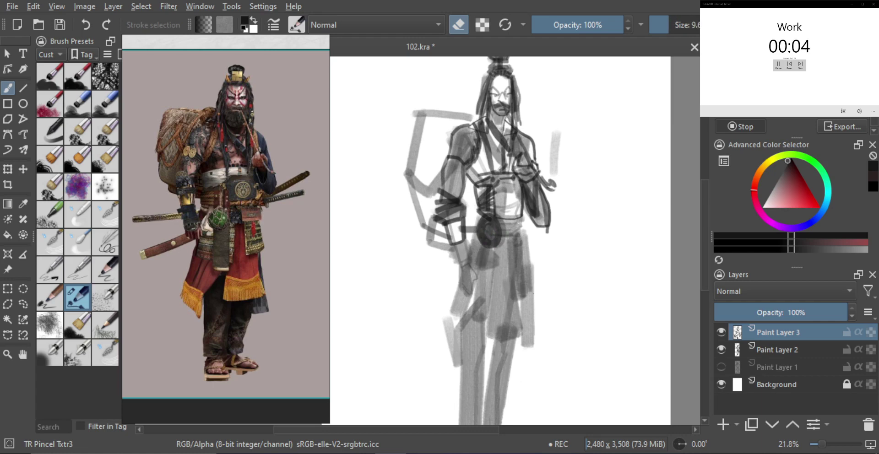
{"action": "key", "text": "ctrl+e"}
{"action": "key", "text": "bracketleft"}
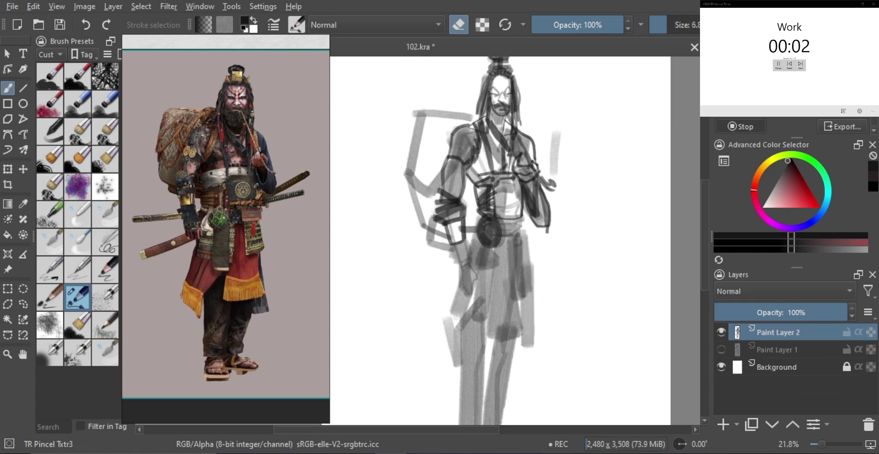
{"action": "scroll", "coordinate": [502, 264], "scroll_direction": "down", "scroll_amount": 2}
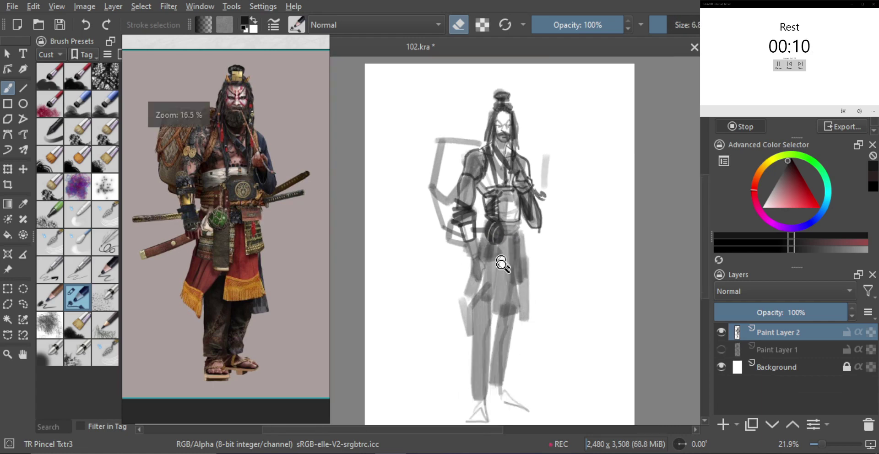
{"action": "scroll", "coordinate": [502, 264], "scroll_direction": "down", "scroll_amount": 1}
- Hide the finished samurai layer, add a new paint layer and show more of the reference board
{"action": "left_click", "coordinate": [721, 332]}
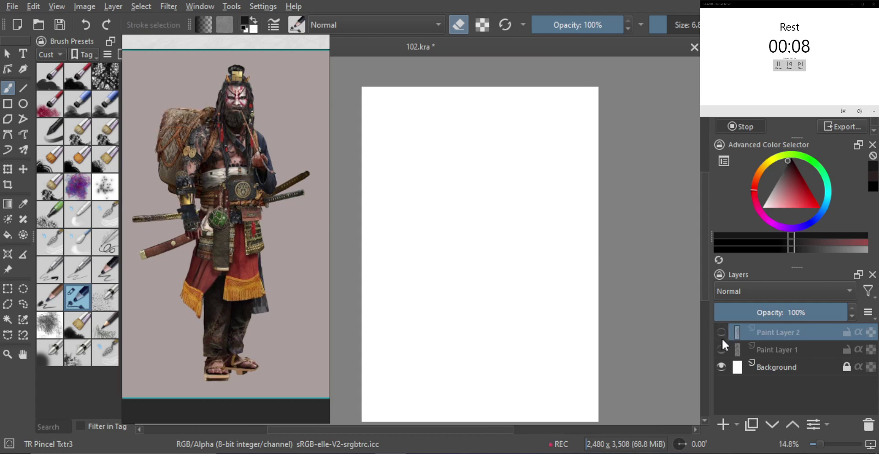
{"action": "key", "text": "Insert"}
{"action": "scroll", "coordinate": [243, 256], "scroll_direction": "down", "scroll_amount": 3}
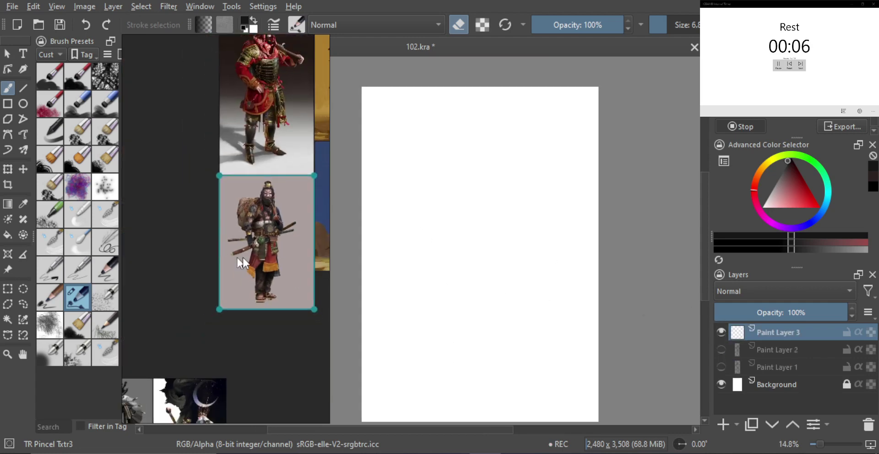
- Find the green-armoured warrior with the wide hat on the reference board and enlarge it to fill the reference view
{"action": "scroll", "coordinate": [242, 257], "scroll_direction": "down", "scroll_amount": 3}
{"action": "scroll", "coordinate": [260, 261], "scroll_direction": "down", "scroll_amount": 2}
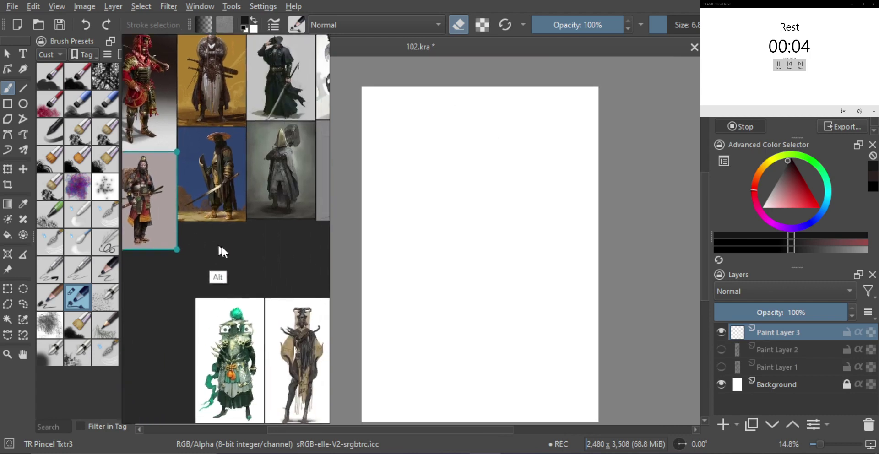
{"action": "scroll", "coordinate": [251, 275], "scroll_direction": "down", "scroll_amount": 3}
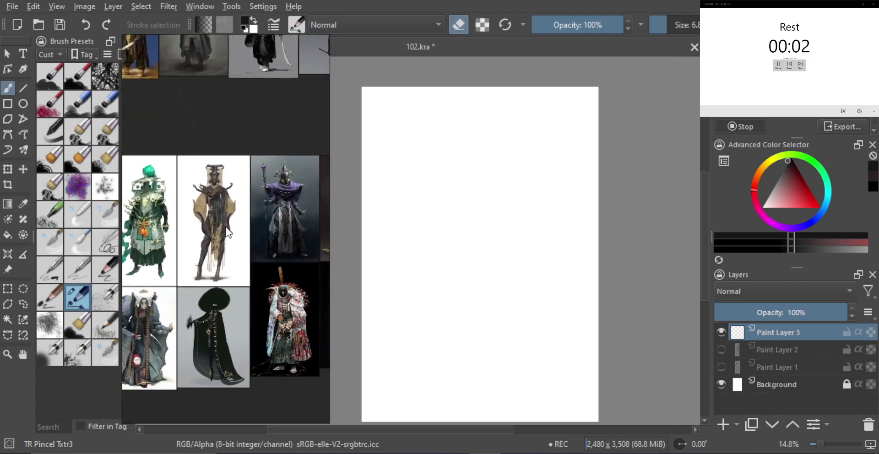
{"action": "double_click", "coordinate": [226, 228]}
{"action": "scroll", "coordinate": [229, 230], "scroll_direction": "down", "scroll_amount": 2}
{"action": "left_click_drag", "start_coordinate": [237, 276], "coordinate": [240, 137]}
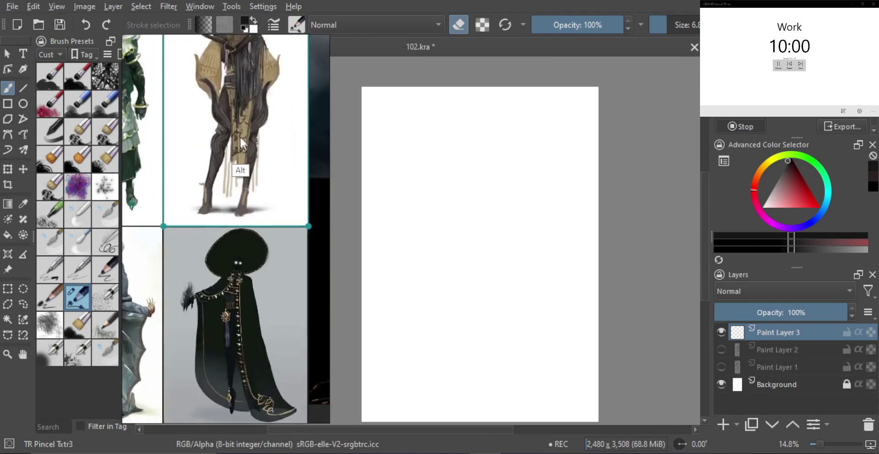
{"action": "scroll", "coordinate": [247, 237], "scroll_direction": "down", "scroll_amount": 2}
{"action": "scroll", "coordinate": [236, 237], "scroll_direction": "up", "scroll_amount": 2}
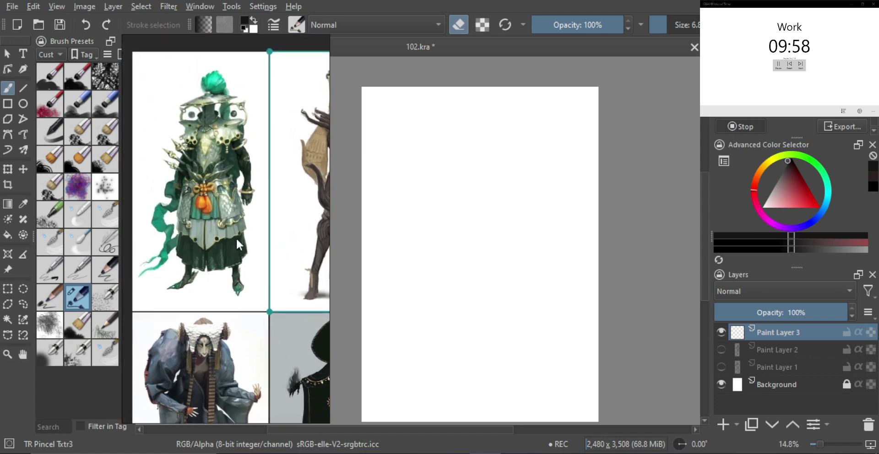
{"action": "double_click", "coordinate": [236, 236]}
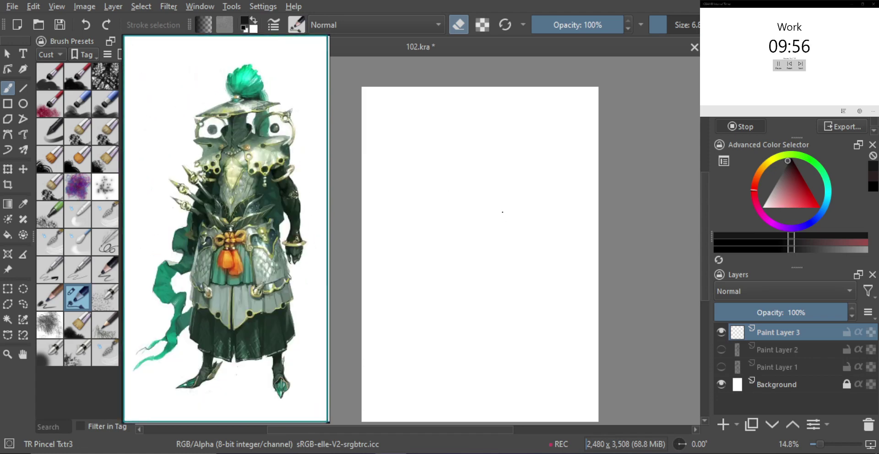
- Sketch the torso with a light brush at about 10 px, drawing the shoulder line, curved centre line, sides and boxy pelvis
{"action": "scroll", "coordinate": [500, 231], "scroll_direction": "down", "scroll_amount": 2}
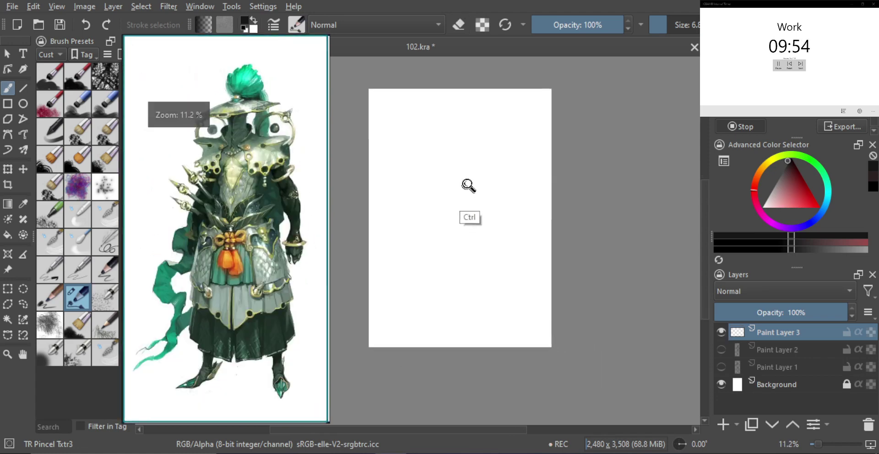
{"action": "scroll", "coordinate": [468, 186], "scroll_direction": "up", "scroll_amount": 1}
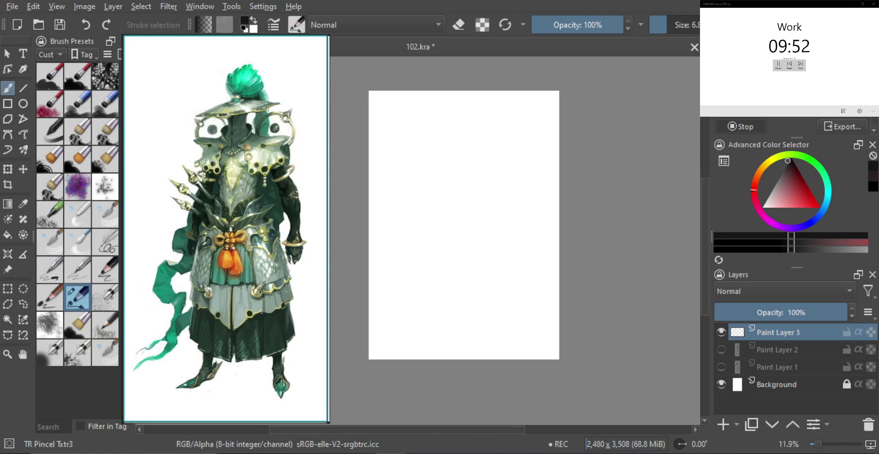
{"action": "mouse_move", "coordinate": [461, 160]}
{"action": "left_mouse_down"}
{"action": "mouse_move", "coordinate": [493, 156]}
{"action": "mouse_move", "coordinate": [483, 158]}
{"action": "left_mouse_up"}
{"action": "key", "text": "ctrl+z"}
{"action": "mouse_move", "coordinate": [465, 162]}
{"action": "left_mouse_down"}
{"action": "mouse_move", "coordinate": [508, 157]}
{"action": "mouse_move", "coordinate": [492, 150]}
{"action": "mouse_move", "coordinate": [479, 162]}
{"action": "mouse_move", "coordinate": [453, 199]}
{"action": "mouse_move", "coordinate": [451, 215]}
{"action": "mouse_move", "coordinate": [480, 219]}
{"action": "left_mouse_up"}
{"action": "key", "text": "ctrl+z"}
{"action": "scroll", "coordinate": [461, 175], "scroll_direction": "up", "scroll_amount": 1}
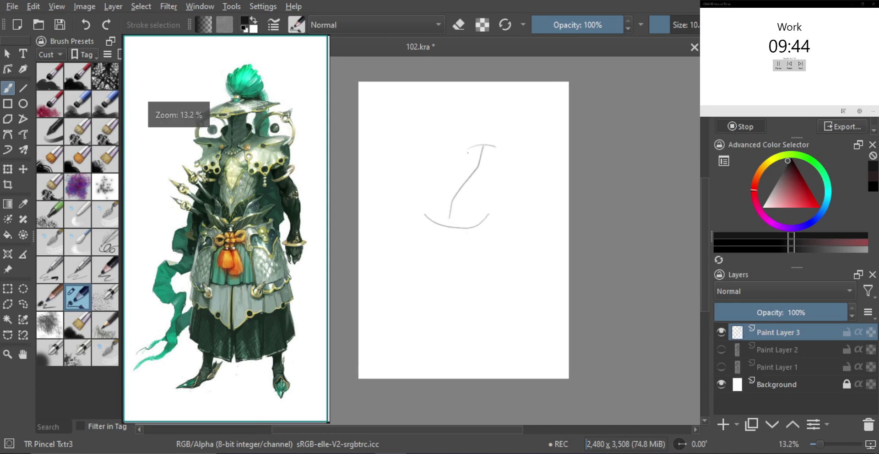
{"action": "left_click_drag", "start_coordinate": [471, 148], "coordinate": [453, 174]}
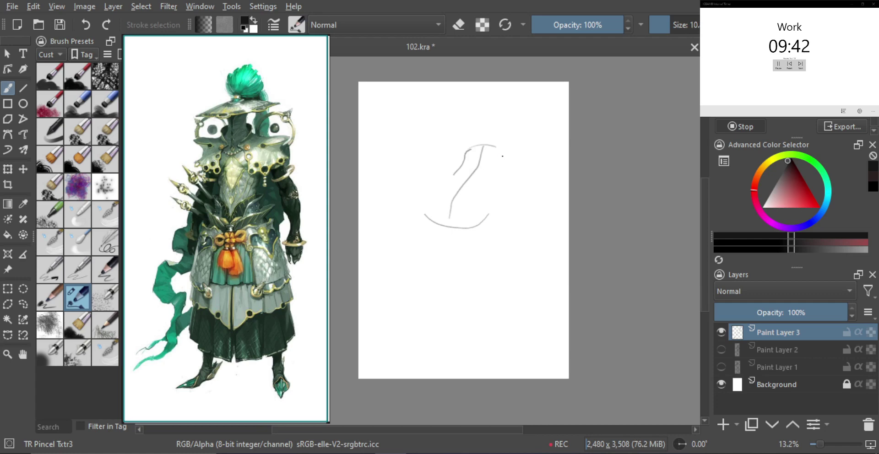
{"action": "mouse_move", "coordinate": [495, 146]}
{"action": "left_mouse_down"}
{"action": "mouse_move", "coordinate": [488, 189]}
{"action": "mouse_move", "coordinate": [476, 194]}
{"action": "mouse_move", "coordinate": [462, 175]}
{"action": "mouse_move", "coordinate": [450, 184]}
{"action": "mouse_move", "coordinate": [486, 213]}
{"action": "left_mouse_up"}
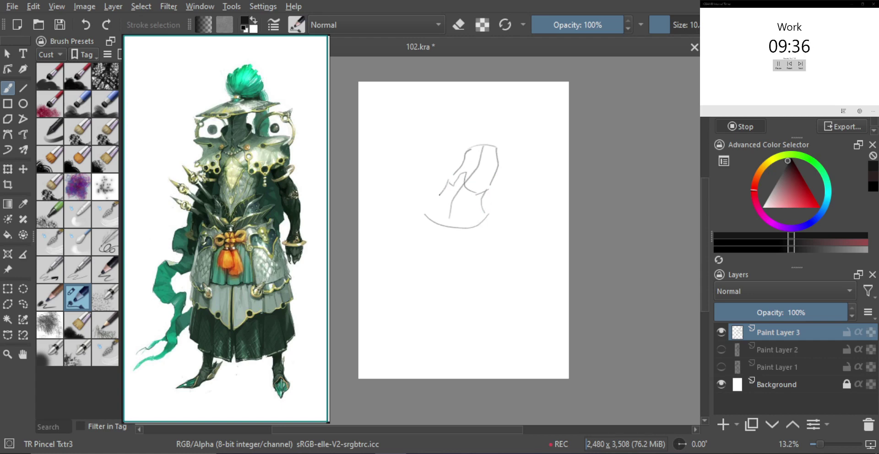
{"action": "left_click_drag", "start_coordinate": [440, 194], "coordinate": [424, 248]}
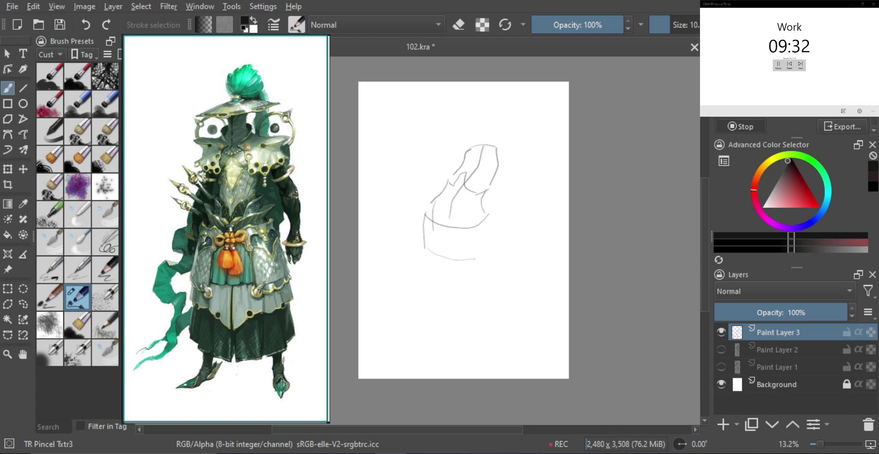
{"action": "left_click_drag", "start_coordinate": [491, 216], "coordinate": [492, 230]}
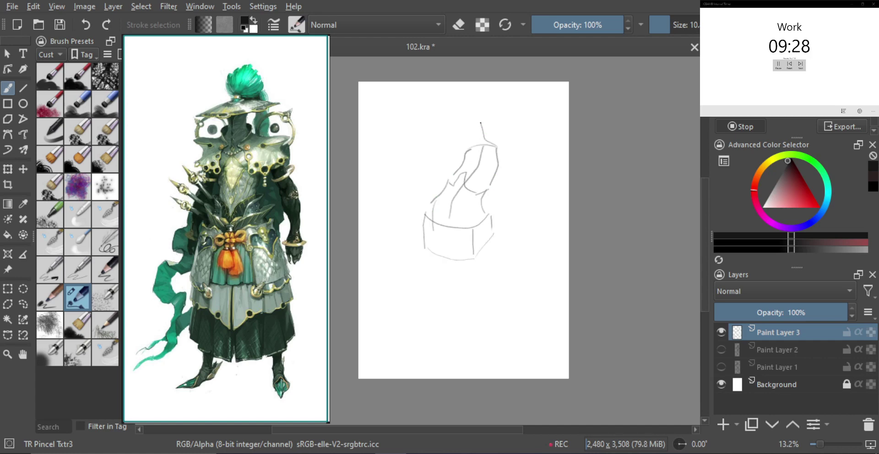
- Add the neck, rounded shoulder shapes and a narrow upright head above the torso sketch
{"action": "left_click_drag", "start_coordinate": [474, 130], "coordinate": [479, 123]}
{"action": "mouse_move", "coordinate": [475, 153]}
{"action": "left_mouse_down"}
{"action": "mouse_move", "coordinate": [489, 140]}
{"action": "mouse_move", "coordinate": [511, 156]}
{"action": "left_mouse_up"}
{"action": "left_click", "coordinate": [505, 144]}
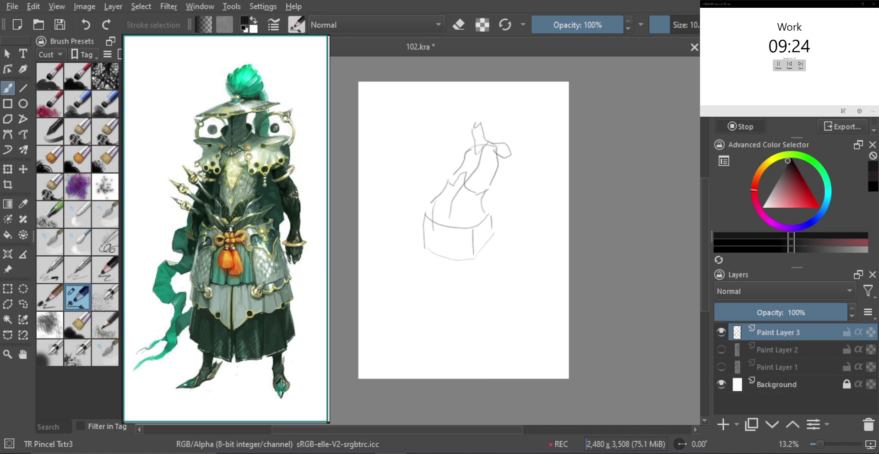
{"action": "left_click_drag", "start_coordinate": [459, 149], "coordinate": [459, 160]}
{"action": "mouse_move", "coordinate": [476, 107]}
{"action": "left_mouse_down"}
{"action": "mouse_move", "coordinate": [465, 110]}
{"action": "mouse_move", "coordinate": [479, 130]}
{"action": "left_mouse_up"}
- Scale the torso and head sketch down slightly to leave room for the legs
{"action": "key", "text": "ctrl+t"}
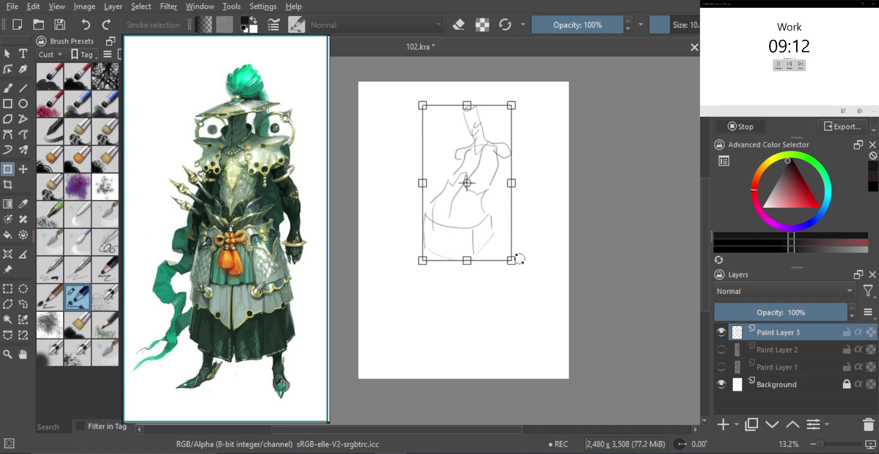
{"action": "left_click_drag", "start_coordinate": [509, 259], "coordinate": [501, 233]}
{"action": "key", "text": "Return"}
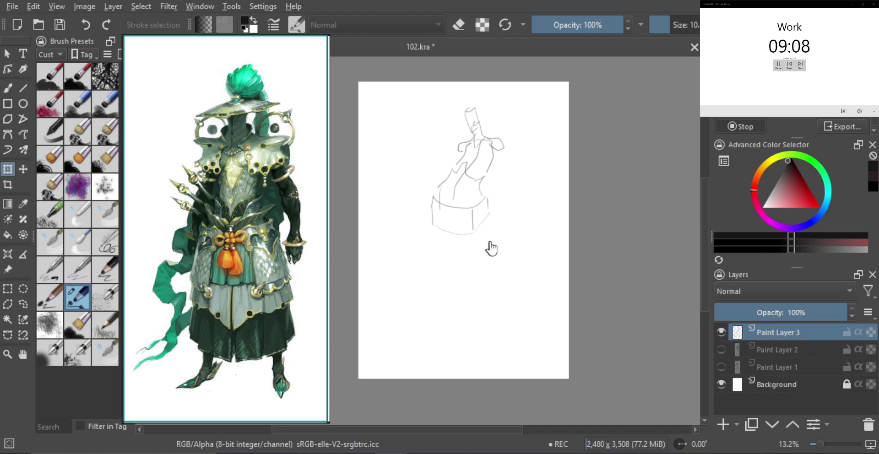
- Sketch both tapering thighs below the pelvis, enlarging the brush to about 13 px for the figure's right leg
{"action": "key", "text": "b"}
{"action": "mouse_move", "coordinate": [487, 224]}
{"action": "left_mouse_down"}
{"action": "mouse_move", "coordinate": [470, 233]}
{"action": "mouse_move", "coordinate": [483, 280]}
{"action": "left_mouse_up"}
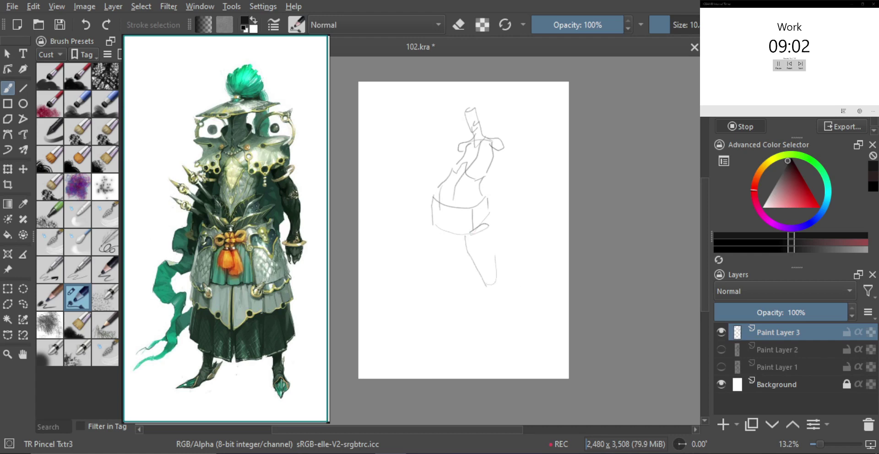
{"action": "left_click_drag", "start_coordinate": [489, 223], "coordinate": [496, 257]}
{"action": "key", "text": "bracketright"}
{"action": "mouse_move", "coordinate": [432, 225]}
{"action": "left_mouse_down"}
{"action": "mouse_move", "coordinate": [454, 234]}
{"action": "mouse_move", "coordinate": [434, 280]}
{"action": "left_mouse_up"}
{"action": "key", "text": "ctrl+z"}
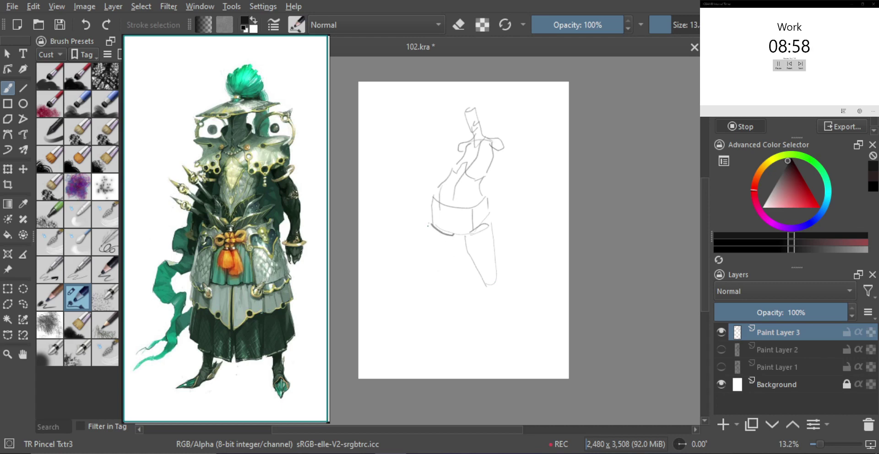
{"action": "left_click_drag", "start_coordinate": [429, 224], "coordinate": [434, 278]}
{"action": "left_click_drag", "start_coordinate": [452, 242], "coordinate": [446, 272]}
- Sketch both tapered lower legs with triangular ankles and pointed feet
{"action": "left_click_drag", "start_coordinate": [493, 293], "coordinate": [507, 322]}
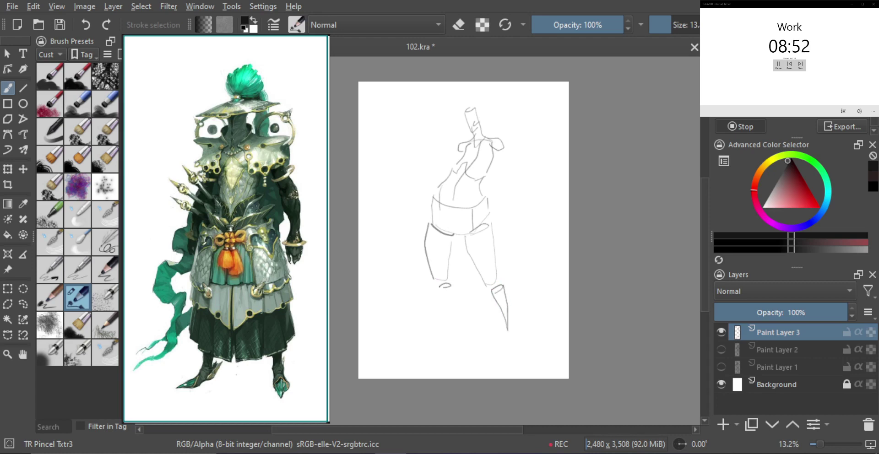
{"action": "left_click_drag", "start_coordinate": [441, 287], "coordinate": [452, 326]}
{"action": "mouse_move", "coordinate": [506, 330]}
{"action": "left_mouse_down"}
{"action": "mouse_move", "coordinate": [511, 343]}
{"action": "mouse_move", "coordinate": [499, 356]}
{"action": "left_mouse_up"}
{"action": "left_click_drag", "start_coordinate": [505, 340], "coordinate": [511, 358]}
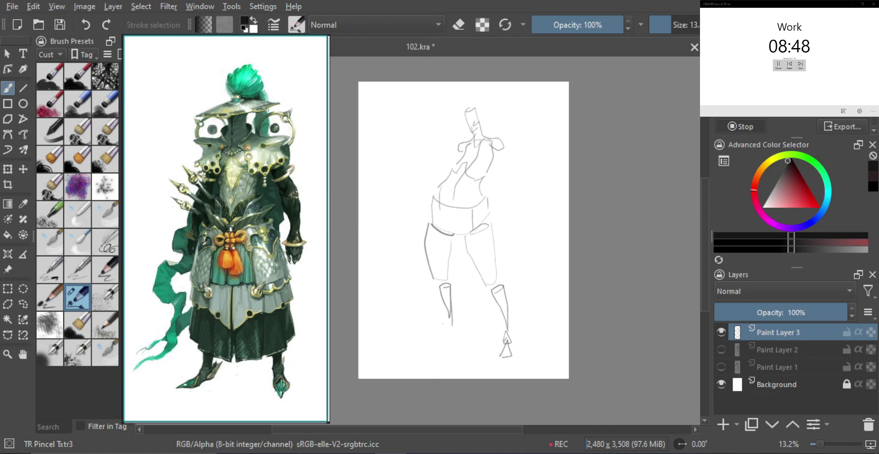
{"action": "mouse_move", "coordinate": [451, 326]}
{"action": "left_mouse_down"}
{"action": "mouse_move", "coordinate": [456, 339]}
{"action": "mouse_move", "coordinate": [431, 349]}
{"action": "left_mouse_up"}
- Draw short upper-arm shapes hanging from both shoulders
{"action": "left_click_drag", "start_coordinate": [502, 152], "coordinate": [505, 168]}
{"action": "left_click_drag", "start_coordinate": [456, 155], "coordinate": [445, 165]}
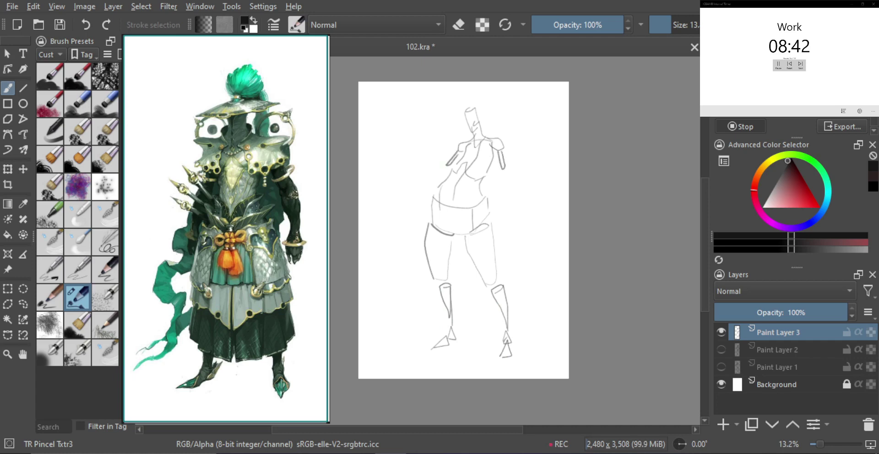
{"action": "left_click_drag", "start_coordinate": [501, 171], "coordinate": [518, 245]}
{"action": "key", "text": "ctrl+z"}
{"action": "key", "text": "ctrl+z"}
{"action": "key", "text": "ctrl+z"}
{"action": "key", "text": "ctrl+z"}
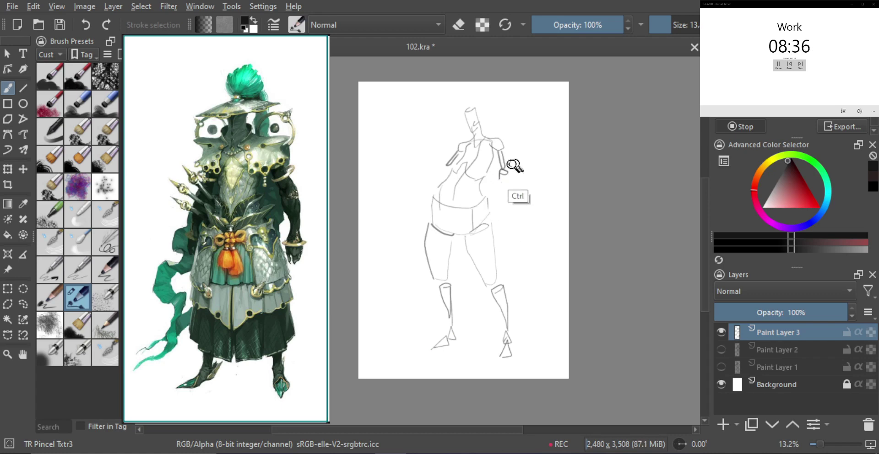
- Mark both elbows and draw the tapering forearms angled outward from the torso
{"action": "left_click_drag", "start_coordinate": [509, 183], "coordinate": [508, 187]}
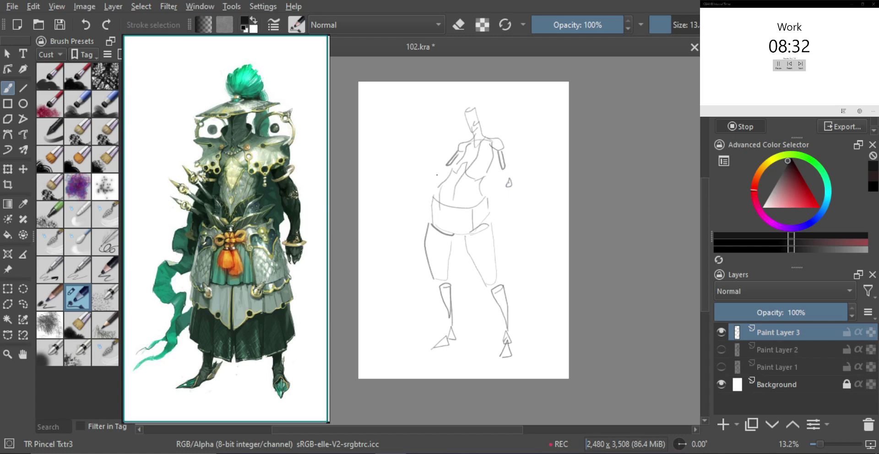
{"action": "left_click_drag", "start_coordinate": [437, 175], "coordinate": [411, 222]}
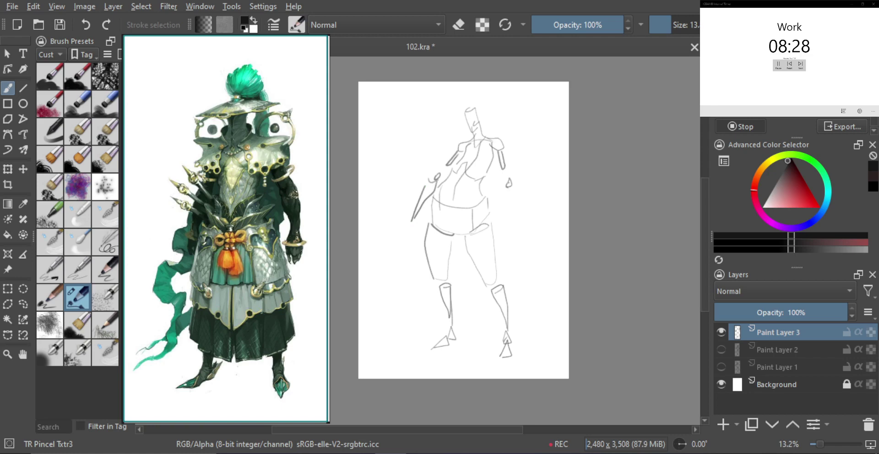
{"action": "left_click_drag", "start_coordinate": [508, 183], "coordinate": [520, 227]}
{"action": "left_click_drag", "start_coordinate": [516, 189], "coordinate": [522, 238]}
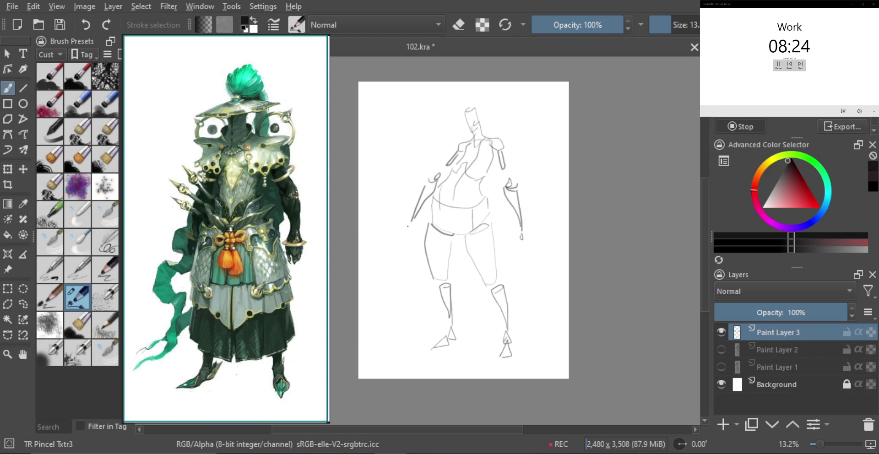
- Draw the wrist cuffs and simple pointed hands at the ends of both forearms
{"action": "left_click_drag", "start_coordinate": [410, 221], "coordinate": [406, 229]}
{"action": "left_click_drag", "start_coordinate": [522, 228], "coordinate": [514, 226]}
{"action": "left_click_drag", "start_coordinate": [418, 213], "coordinate": [407, 225]}
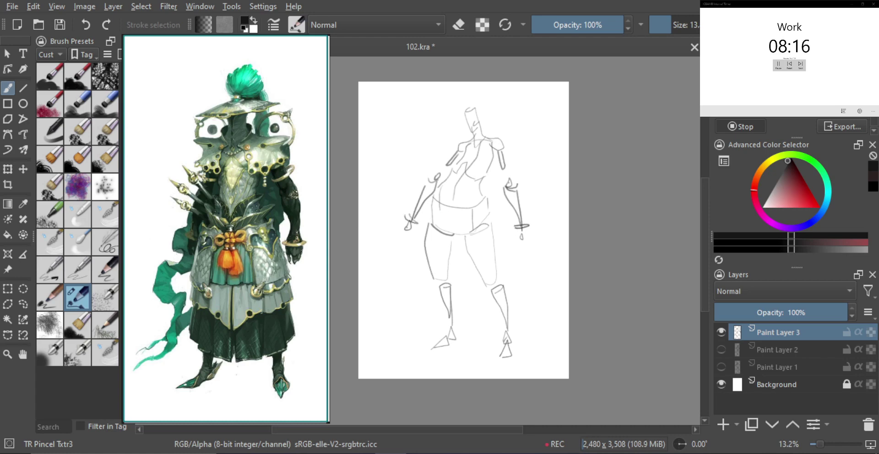
{"action": "left_click_drag", "start_coordinate": [522, 237], "coordinate": [525, 261]}
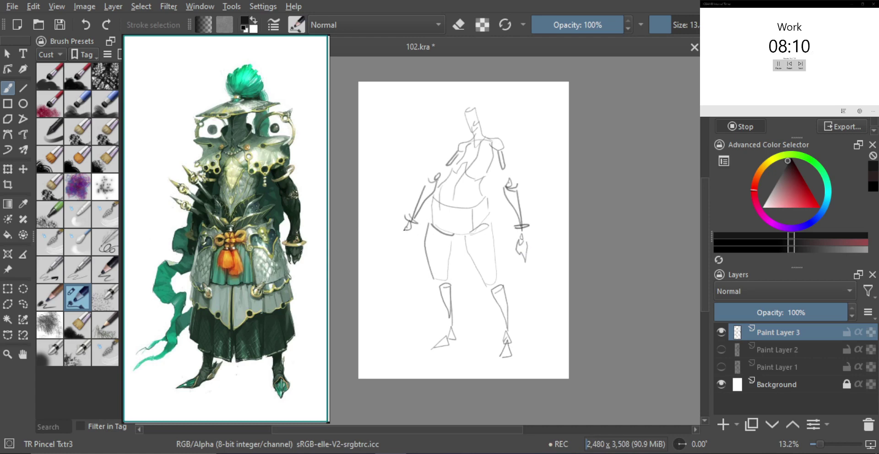
{"action": "mouse_move", "coordinate": [405, 229]}
{"action": "left_mouse_down"}
{"action": "mouse_move", "coordinate": [404, 258]}
{"action": "mouse_move", "coordinate": [407, 240]}
{"action": "left_mouse_up"}
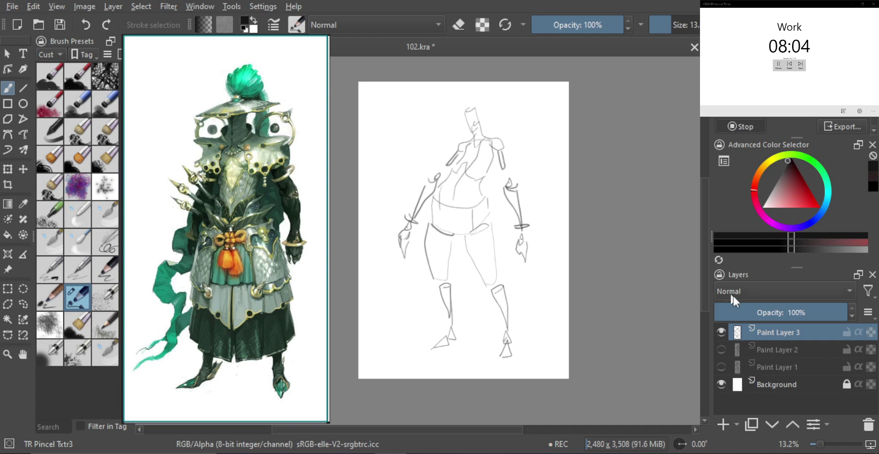
- Block in the dark collar around the neck and the jagged shoulder armour with a brush of about 40 to 48 px
{"action": "key", "text": "shift"}
{"action": "mouse_move", "coordinate": [478, 132]}
{"action": "left_mouse_down"}
{"action": "mouse_move", "coordinate": [496, 128]}
{"action": "mouse_move", "coordinate": [464, 129]}
{"action": "mouse_move", "coordinate": [489, 132]}
{"action": "left_mouse_up"}
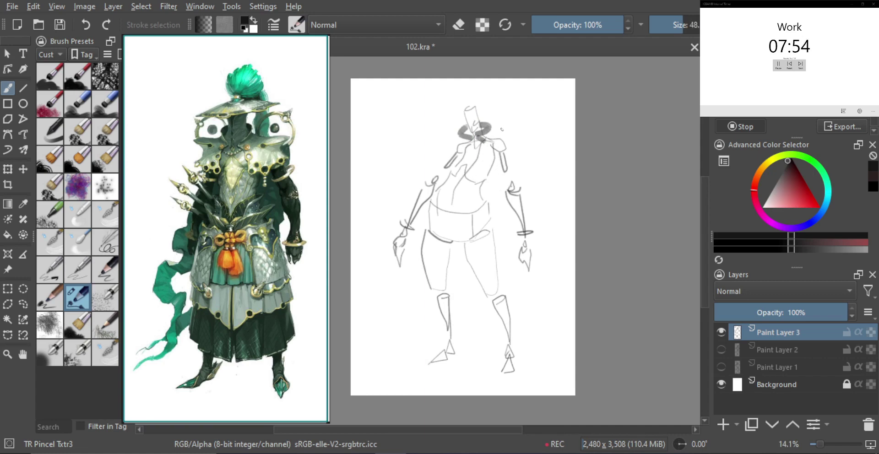
{"action": "key", "text": "ctrl+z"}
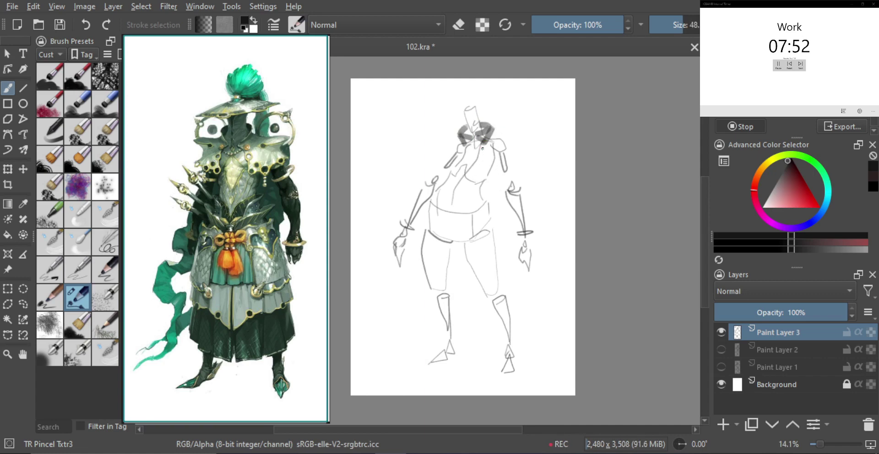
{"action": "left_click_drag", "start_coordinate": [496, 154], "coordinate": [480, 151], "text": "shift"}
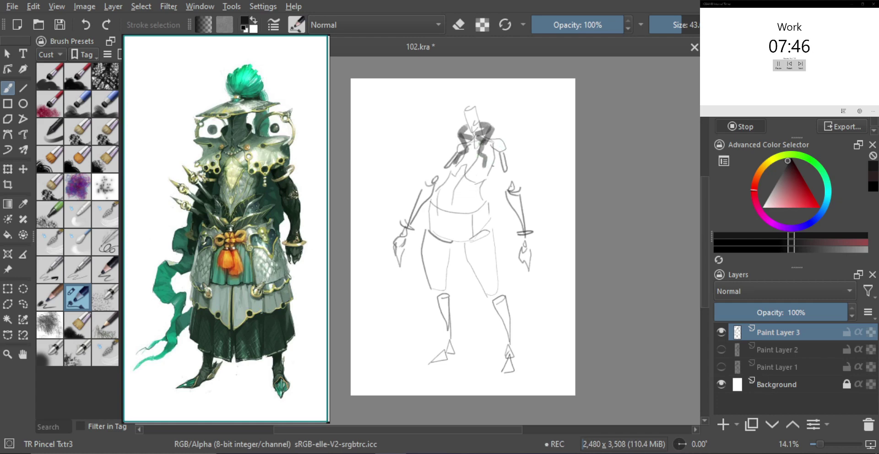
{"action": "left_click_drag", "start_coordinate": [494, 176], "coordinate": [481, 164]}
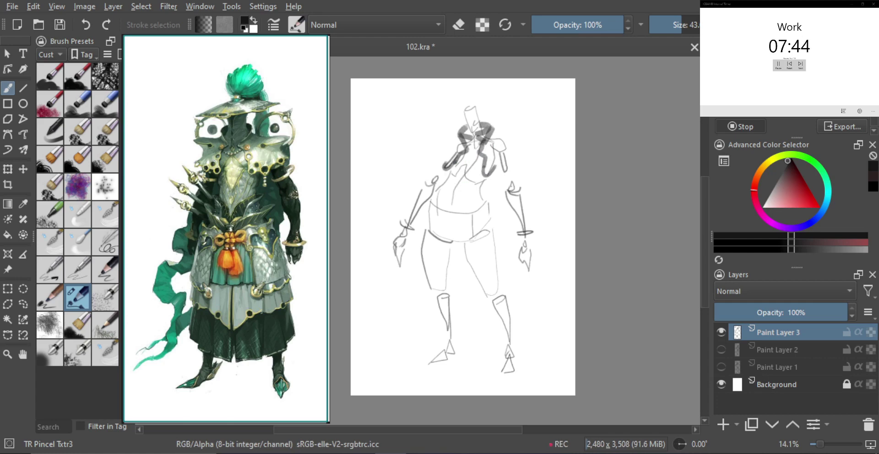
{"action": "mouse_move", "coordinate": [486, 133]}
{"action": "left_mouse_down"}
{"action": "mouse_move", "coordinate": [515, 138]}
{"action": "mouse_move", "coordinate": [446, 148]}
{"action": "mouse_move", "coordinate": [504, 161]}
{"action": "mouse_move", "coordinate": [493, 171]}
{"action": "mouse_move", "coordinate": [442, 149]}
{"action": "mouse_move", "coordinate": [445, 168]}
{"action": "left_mouse_up"}
{"action": "key", "text": "bracketleft"}
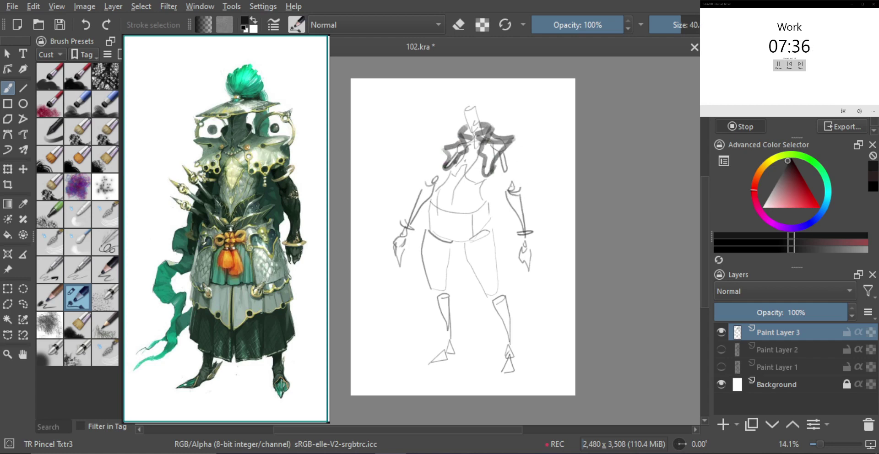
- Block in both upper arms below the shoulder armour with broad strokes at about 44 px
{"action": "key", "text": "bracketright"}
{"action": "left_click_drag", "start_coordinate": [504, 143], "coordinate": [513, 186]}
{"action": "left_click_drag", "start_coordinate": [496, 160], "coordinate": [510, 190]}
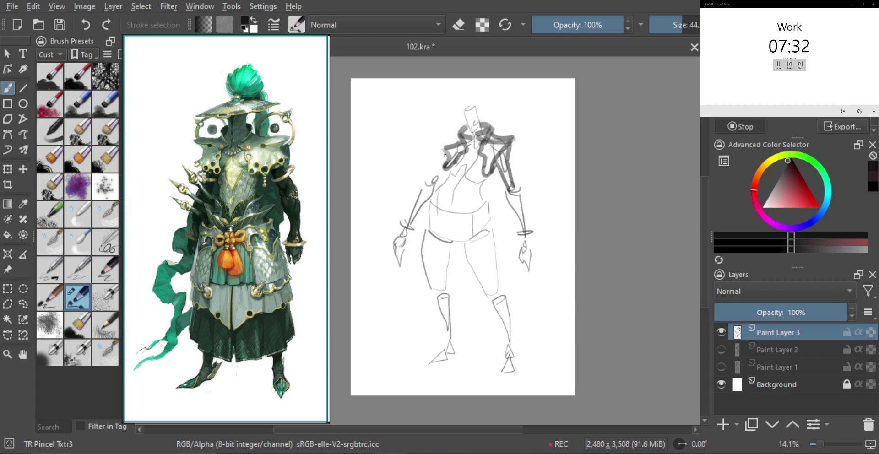
{"action": "left_click_drag", "start_coordinate": [445, 153], "coordinate": [428, 182]}
{"action": "key", "text": "ctrl+z"}
{"action": "left_click_drag", "start_coordinate": [445, 151], "coordinate": [426, 184]}
- Enlarge the brush to about 50 px and block in the figure's left forearm down to the wrist cuff
{"action": "mouse_move", "coordinate": [519, 170]}
{"action": "left_mouse_down", "text": "shift"}
{"action": "mouse_move", "coordinate": [500, 178]}
{"action": "mouse_move", "coordinate": [514, 167]}
{"action": "left_mouse_up", "text": "shift"}
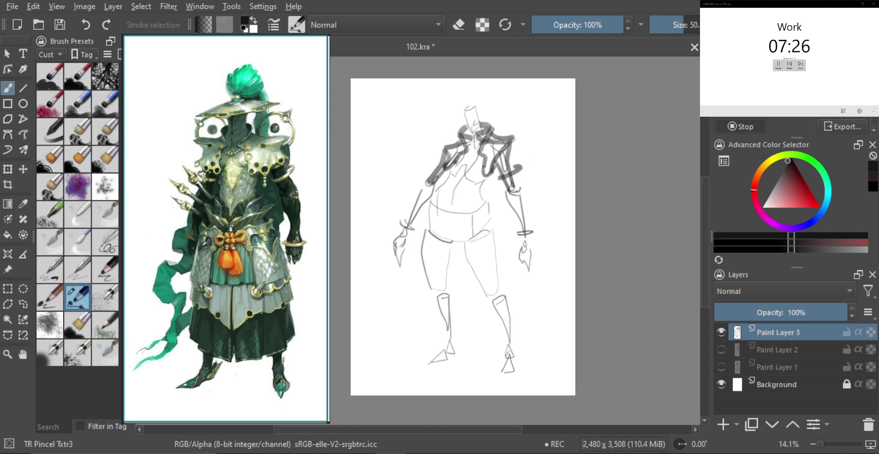
{"action": "key", "text": "]"}
{"action": "left_click_drag", "start_coordinate": [507, 188], "coordinate": [527, 237]}
{"action": "left_click_drag", "start_coordinate": [451, 226], "coordinate": [449, 226], "text": "shift"}
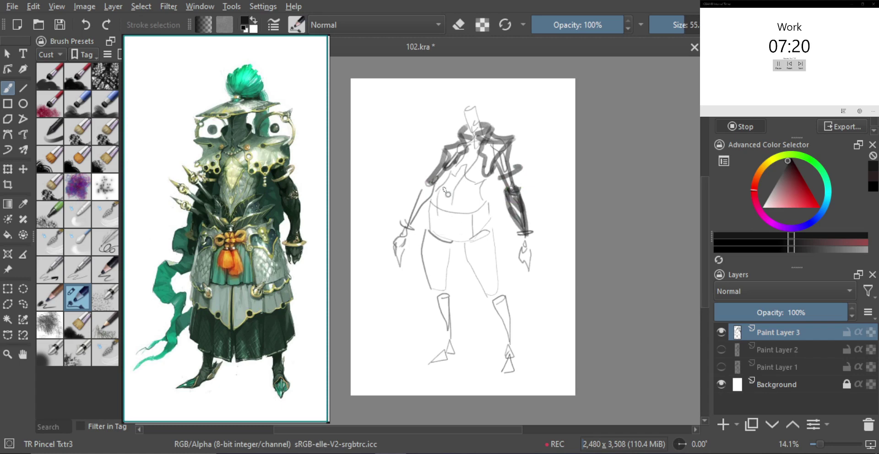
- Block in the figure's right forearm down to the wrist with brush strokes of about 46 to 53 px
{"action": "key", "text": "["}
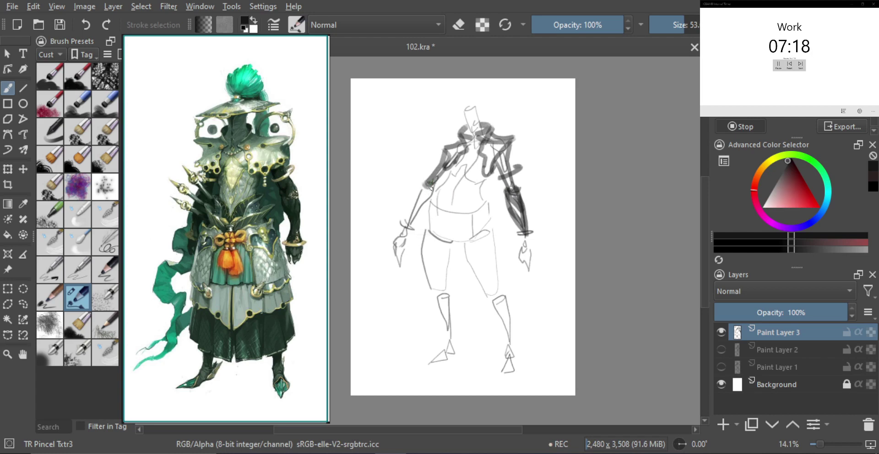
{"action": "mouse_move", "coordinate": [413, 210]}
{"action": "left_mouse_down"}
{"action": "mouse_move", "coordinate": [428, 182]}
{"action": "mouse_move", "coordinate": [427, 200]}
{"action": "left_mouse_up"}
{"action": "left_click_drag", "start_coordinate": [431, 193], "coordinate": [408, 222]}
{"action": "left_click_drag", "start_coordinate": [408, 222], "coordinate": [421, 189]}
{"action": "mouse_move", "coordinate": [423, 206]}
{"action": "left_mouse_down"}
{"action": "mouse_move", "coordinate": [406, 226]}
{"action": "mouse_move", "coordinate": [411, 209]}
{"action": "left_mouse_up"}
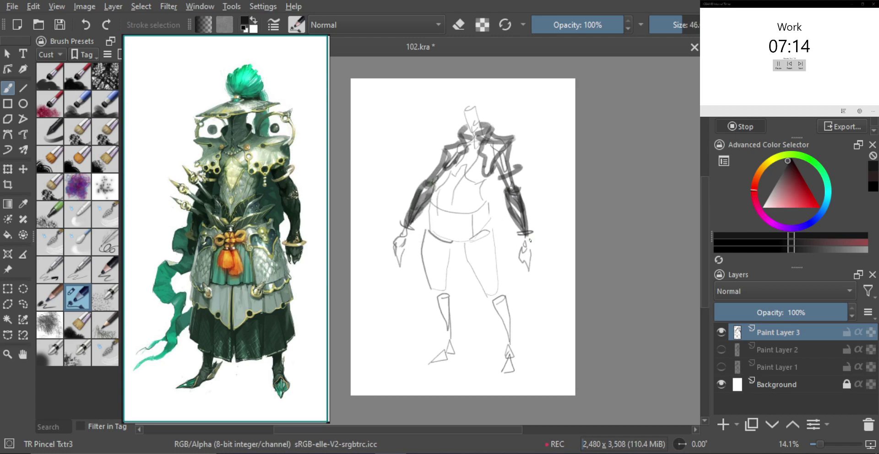
- Reduce the brush to about 43 px and darken the cuffs at both wrists
{"action": "key", "text": "["}
{"action": "left_click_drag", "start_coordinate": [517, 234], "coordinate": [534, 233]}
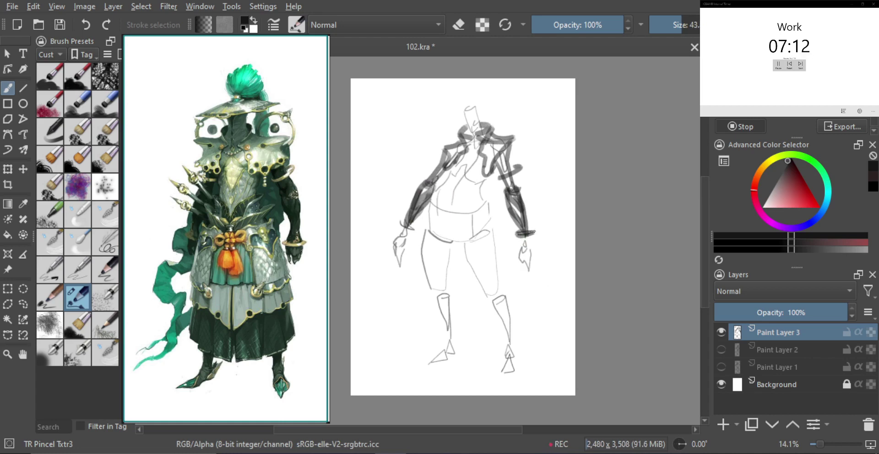
{"action": "left_click_drag", "start_coordinate": [398, 227], "coordinate": [410, 229]}
- Block in the chest armour's inner edges and folds with a brush of about 36 px
{"action": "mouse_move", "coordinate": [452, 184]}
{"action": "left_mouse_down", "text": "shift"}
{"action": "mouse_move", "coordinate": [458, 168]}
{"action": "mouse_move", "coordinate": [445, 174]}
{"action": "left_mouse_up", "text": "shift"}
{"action": "left_click_drag", "start_coordinate": [474, 135], "coordinate": [469, 148]}
{"action": "key", "text": "ctrl+z"}
{"action": "mouse_move", "coordinate": [472, 136]}
{"action": "left_mouse_down"}
{"action": "mouse_move", "coordinate": [450, 177]}
{"action": "mouse_move", "coordinate": [454, 189]}
{"action": "mouse_move", "coordinate": [467, 179]}
{"action": "mouse_move", "coordinate": [465, 156]}
{"action": "mouse_move", "coordinate": [474, 174]}
{"action": "mouse_move", "coordinate": [461, 187]}
{"action": "mouse_move", "coordinate": [464, 166]}
{"action": "mouse_move", "coordinate": [441, 180]}
{"action": "mouse_move", "coordinate": [442, 225]}
{"action": "mouse_move", "coordinate": [448, 197]}
{"action": "mouse_move", "coordinate": [447, 224]}
{"action": "mouse_move", "coordinate": [474, 188]}
{"action": "left_mouse_up"}
{"action": "key", "text": "ctrl+z"}
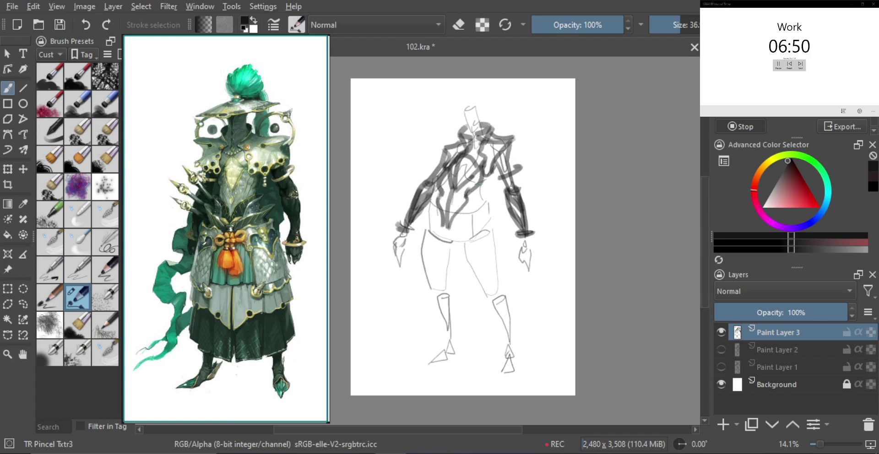
- Reduce the brush to about 32 px and block in both side edges of the torso down to the hips
{"action": "key", "text": "bracketleft"}
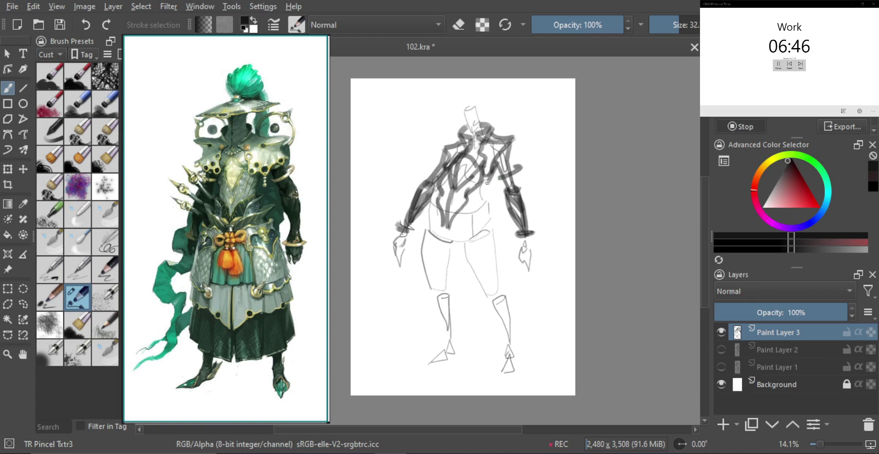
{"action": "left_click_drag", "start_coordinate": [491, 167], "coordinate": [495, 230]}
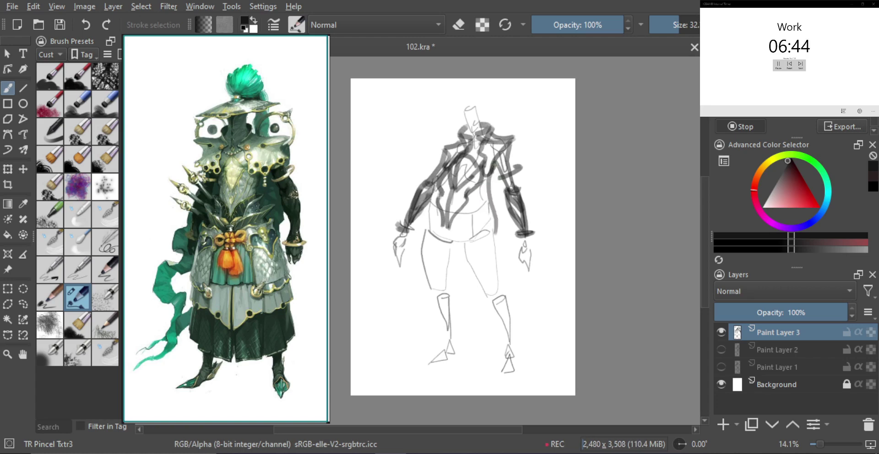
{"action": "left_click_drag", "start_coordinate": [439, 181], "coordinate": [427, 232]}
{"action": "key", "text": "ctrl+z"}
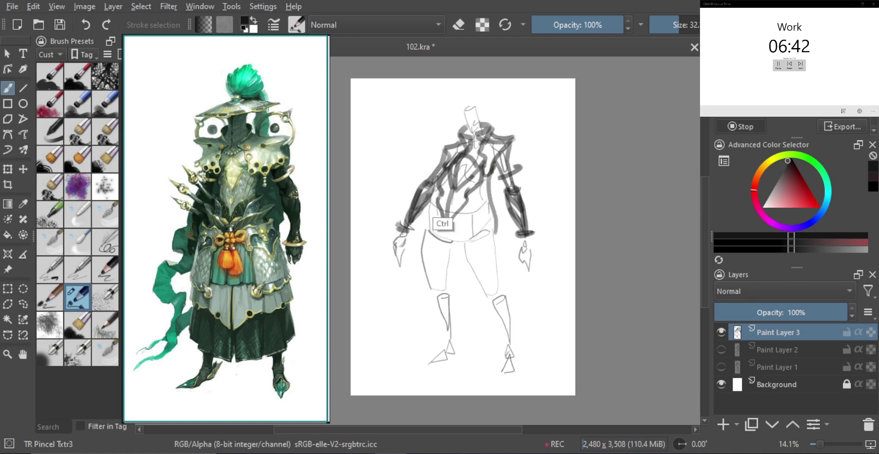
{"action": "mouse_move", "coordinate": [438, 183]}
{"action": "left_mouse_down"}
{"action": "mouse_move", "coordinate": [440, 233]}
{"action": "mouse_move", "coordinate": [451, 242]}
{"action": "mouse_move", "coordinate": [429, 210]}
{"action": "mouse_move", "coordinate": [429, 230]}
{"action": "mouse_move", "coordinate": [461, 248]}
{"action": "mouse_move", "coordinate": [465, 209]}
{"action": "mouse_move", "coordinate": [486, 198]}
{"action": "mouse_move", "coordinate": [484, 190]}
{"action": "mouse_move", "coordinate": [433, 227]}
{"action": "left_mouse_up"}
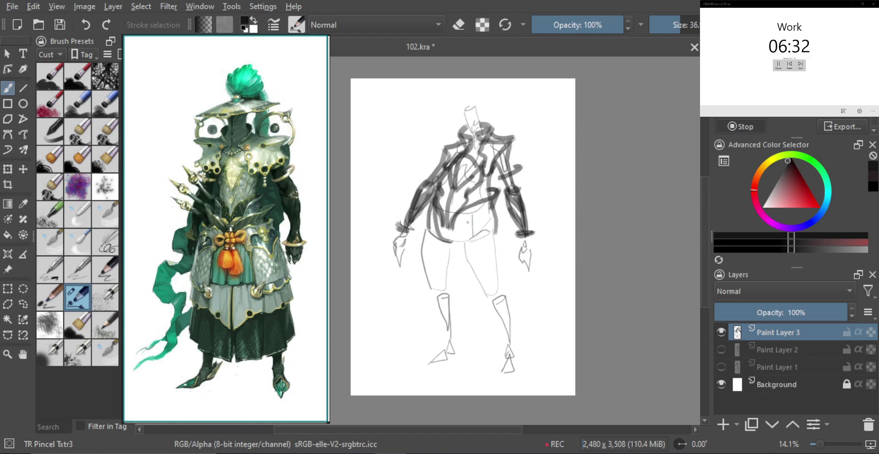
- Stroke the sash line across the waist and reinforce the hip on the figure's right side at about 36 px
{"action": "left_click_drag", "start_coordinate": [451, 237], "coordinate": [501, 205]}
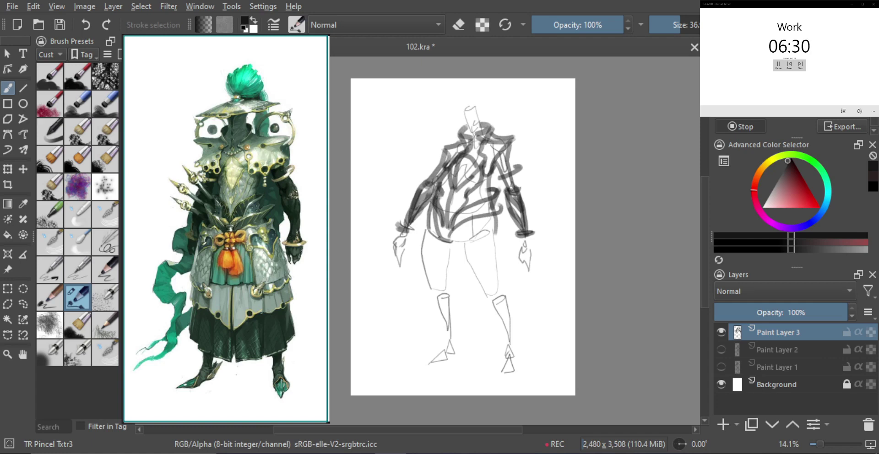
{"action": "left_click_drag", "start_coordinate": [446, 235], "coordinate": [431, 205]}
{"action": "left_click_drag", "start_coordinate": [481, 232], "coordinate": [479, 232], "text": "shift"}
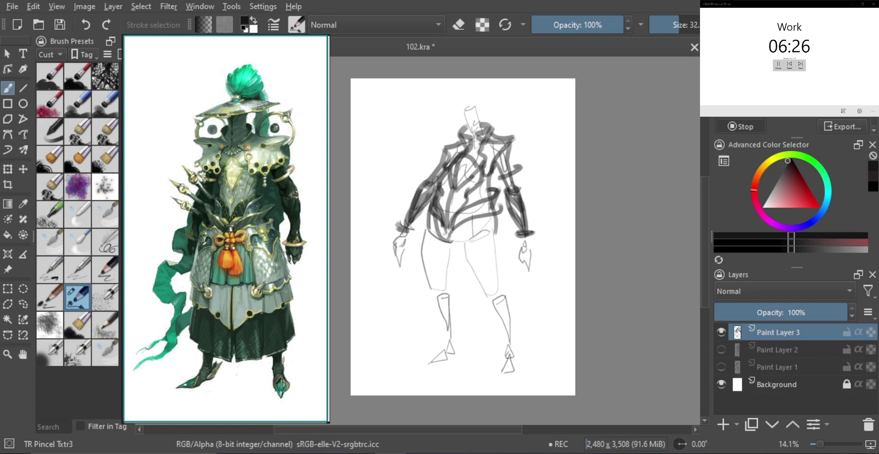
- Block in the dark bow knot at the waist and its hanging tassels with a brush of about 32 to 40 px
{"action": "mouse_move", "coordinate": [442, 231]}
{"action": "left_mouse_down"}
{"action": "mouse_move", "coordinate": [454, 240]}
{"action": "mouse_move", "coordinate": [451, 233]}
{"action": "left_mouse_up"}
{"action": "key", "text": "ctrl+z"}
{"action": "mouse_move", "coordinate": [446, 223]}
{"action": "left_mouse_down"}
{"action": "mouse_move", "coordinate": [463, 233]}
{"action": "mouse_move", "coordinate": [442, 249]}
{"action": "mouse_move", "coordinate": [440, 267]}
{"action": "mouse_move", "coordinate": [448, 232]}
{"action": "left_mouse_up"}
{"action": "key", "text": "bracketleft"}
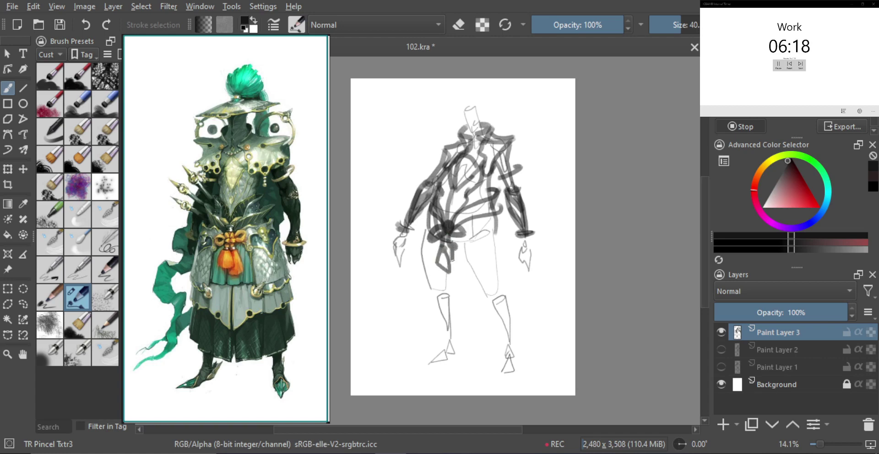
{"action": "left_click_drag", "start_coordinate": [450, 262], "coordinate": [460, 249]}
- Block in the long coat panels from the waist, with outer edges and pointed front corners, at about 42 px
{"action": "key", "text": "bracketright"}
{"action": "key", "text": "bracketleft"}
{"action": "mouse_move", "coordinate": [431, 206]}
{"action": "left_mouse_down"}
{"action": "mouse_move", "coordinate": [418, 238]}
{"action": "mouse_move", "coordinate": [420, 289]}
{"action": "mouse_move", "coordinate": [432, 304]}
{"action": "mouse_move", "coordinate": [440, 241]}
{"action": "left_mouse_up"}
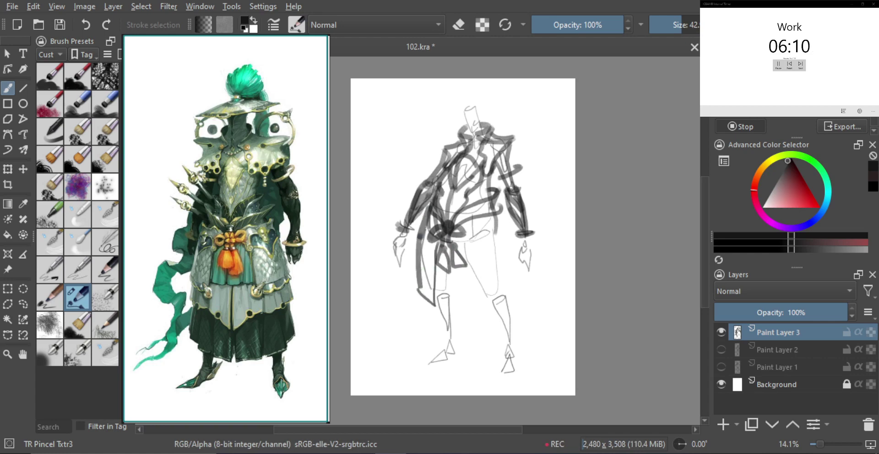
{"action": "mouse_move", "coordinate": [456, 234]}
{"action": "left_mouse_down"}
{"action": "mouse_move", "coordinate": [471, 308]}
{"action": "mouse_move", "coordinate": [508, 287]}
{"action": "left_mouse_up"}
{"action": "left_click_drag", "start_coordinate": [498, 209], "coordinate": [511, 286]}
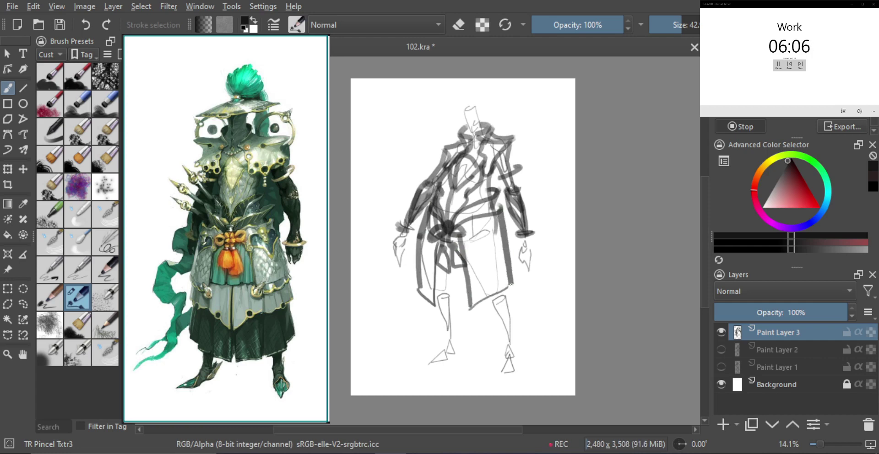
{"action": "key", "text": "ctrl+z"}
{"action": "left_click_drag", "start_coordinate": [498, 208], "coordinate": [512, 287]}
- Draw the lower skirt's hem, side edges and vertical folds at about 39 to 42 px, and fill the front gap at about 54 px
{"action": "mouse_move", "coordinate": [446, 296]}
{"action": "left_mouse_down"}
{"action": "mouse_move", "coordinate": [434, 335]}
{"action": "mouse_move", "coordinate": [453, 349]}
{"action": "mouse_move", "coordinate": [490, 345]}
{"action": "mouse_move", "coordinate": [517, 328]}
{"action": "left_mouse_up"}
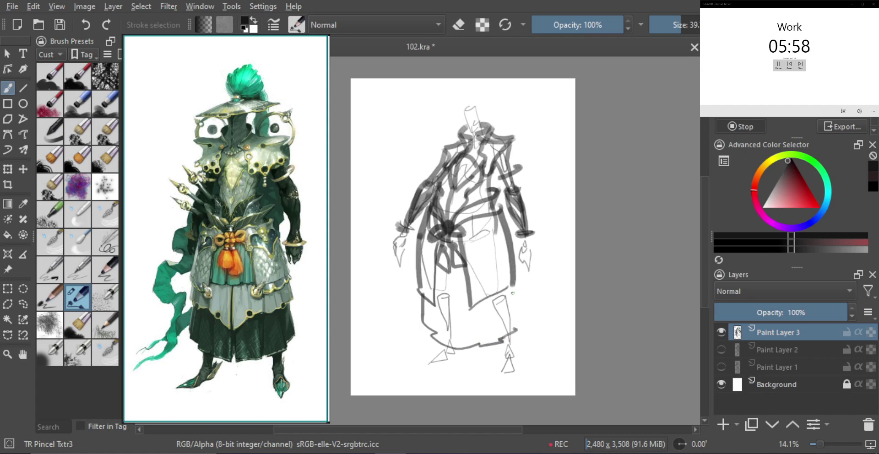
{"action": "left_click_drag", "start_coordinate": [514, 285], "coordinate": [512, 331]}
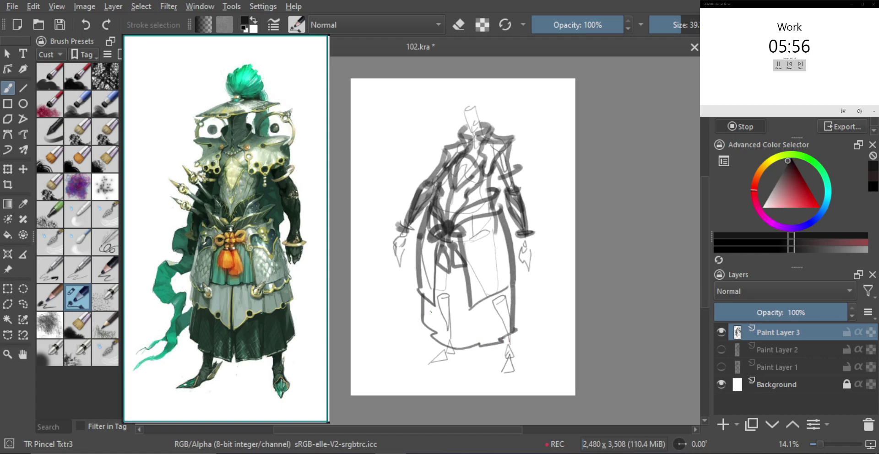
{"action": "left_click_drag", "start_coordinate": [429, 299], "coordinate": [435, 337]}
{"action": "left_click_drag", "start_coordinate": [478, 301], "coordinate": [480, 347]}
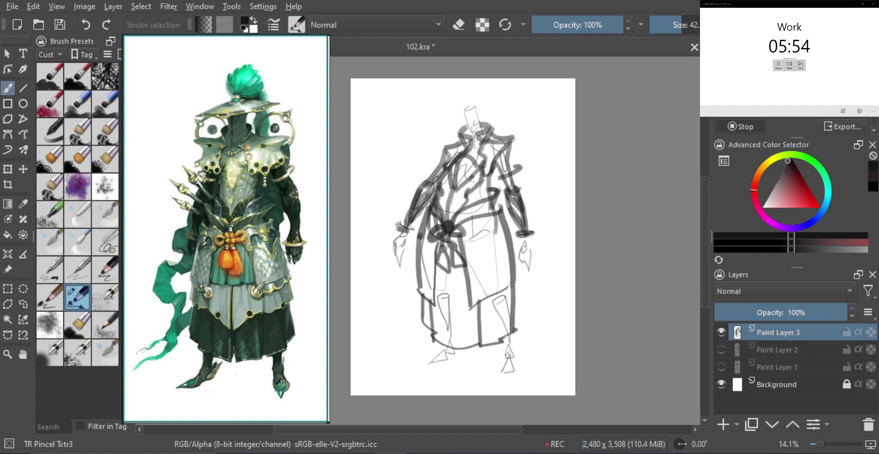
{"action": "left_click_drag", "start_coordinate": [503, 297], "coordinate": [502, 333]}
{"action": "key", "text": "]"}
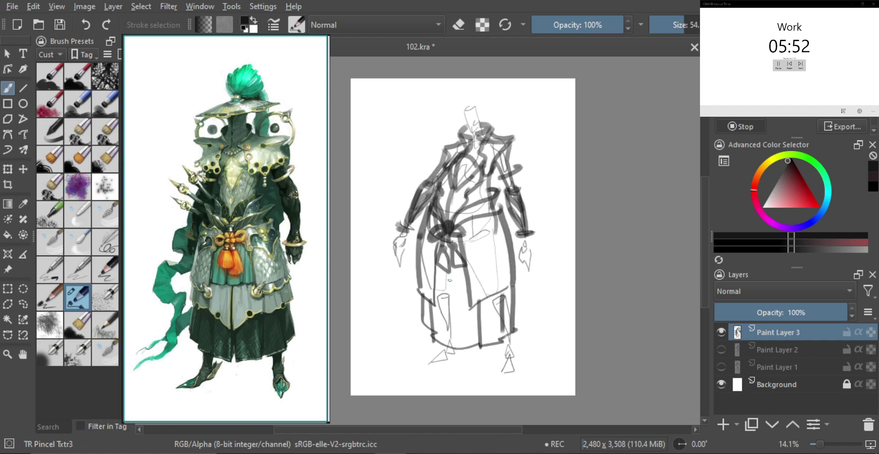
{"action": "mouse_move", "coordinate": [449, 270]}
{"action": "left_mouse_down"}
{"action": "mouse_move", "coordinate": [448, 323]}
{"action": "mouse_move", "coordinate": [445, 309]}
{"action": "mouse_move", "coordinate": [465, 323]}
{"action": "mouse_move", "coordinate": [466, 294]}
{"action": "left_mouse_up"}
- Flip the canvas view horizontally and back to check the figure's balance
{"action": "key", "text": "m"}
{"action": "left_click_drag", "start_coordinate": [409, 263], "coordinate": [481, 251]}
{"action": "key", "text": "m"}
{"action": "key", "text": "l"}
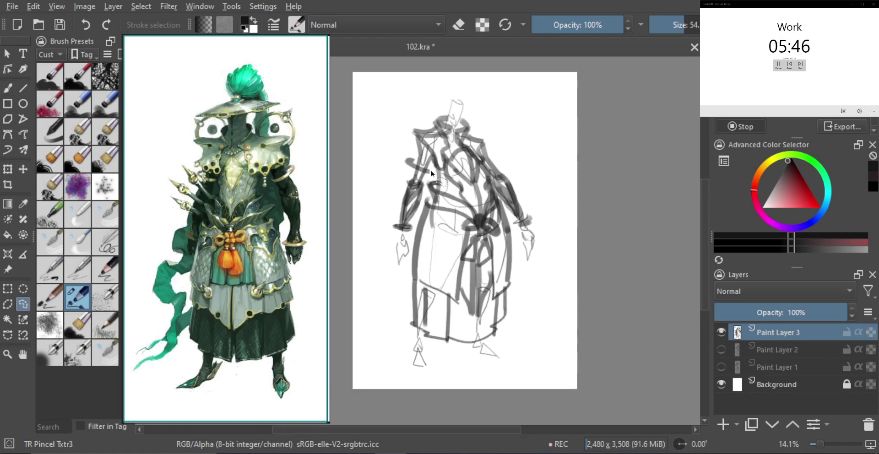
{"action": "key", "text": "m"}
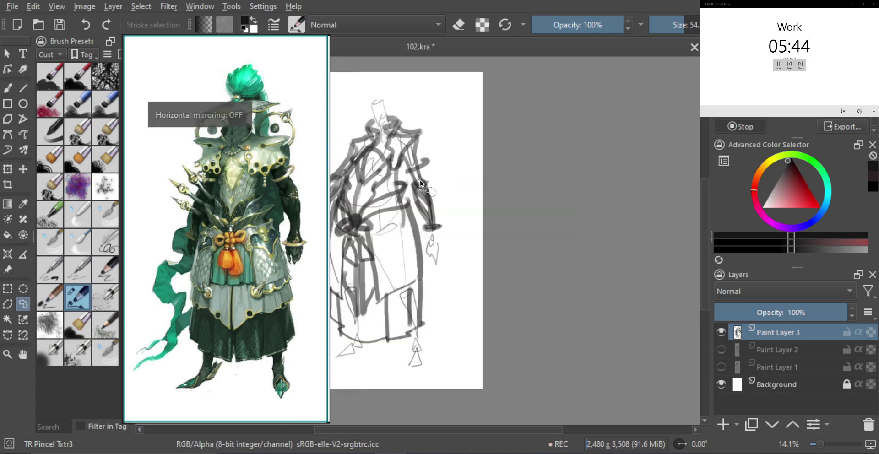
- Try to select the figure's whole right arm and rotate it inward in the mirrored view
{"action": "mouse_move", "coordinate": [418, 182]}
{"action": "left_mouse_down"}
{"action": "mouse_move", "coordinate": [483, 188]}
{"action": "mouse_move", "coordinate": [477, 200]}
{"action": "mouse_move", "coordinate": [459, 152]}
{"action": "mouse_move", "coordinate": [512, 241]}
{"action": "mouse_move", "coordinate": [479, 213]}
{"action": "mouse_move", "coordinate": [456, 150]}
{"action": "left_mouse_up"}
{"action": "key", "text": "m"}
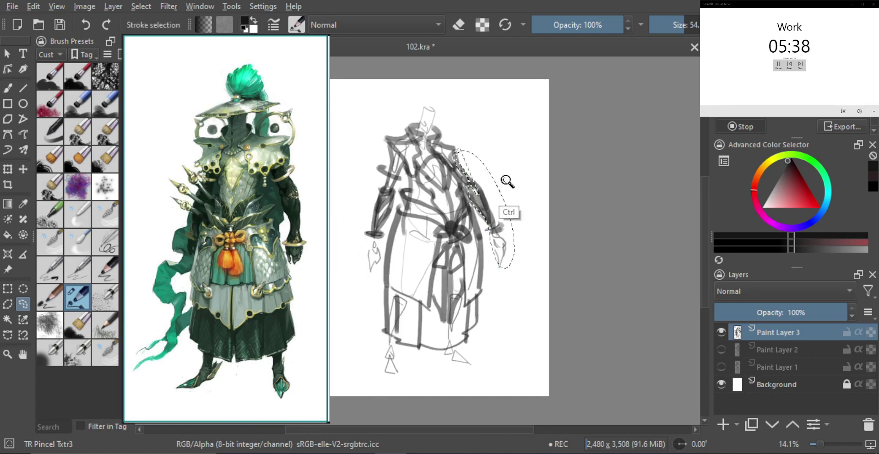
{"action": "key", "text": "ctrl+shift+a"}
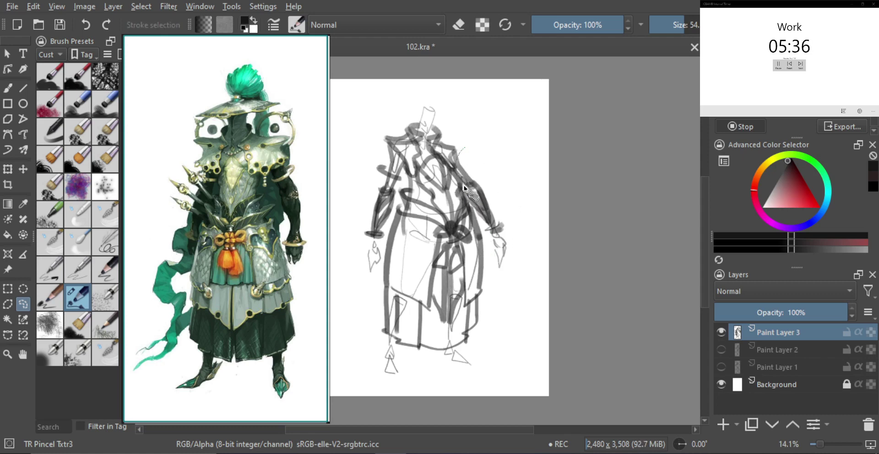
{"action": "mouse_move", "coordinate": [463, 188]}
{"action": "left_mouse_down"}
{"action": "mouse_move", "coordinate": [506, 274]}
{"action": "mouse_move", "coordinate": [488, 165]}
{"action": "mouse_move", "coordinate": [472, 153]}
{"action": "left_mouse_up"}
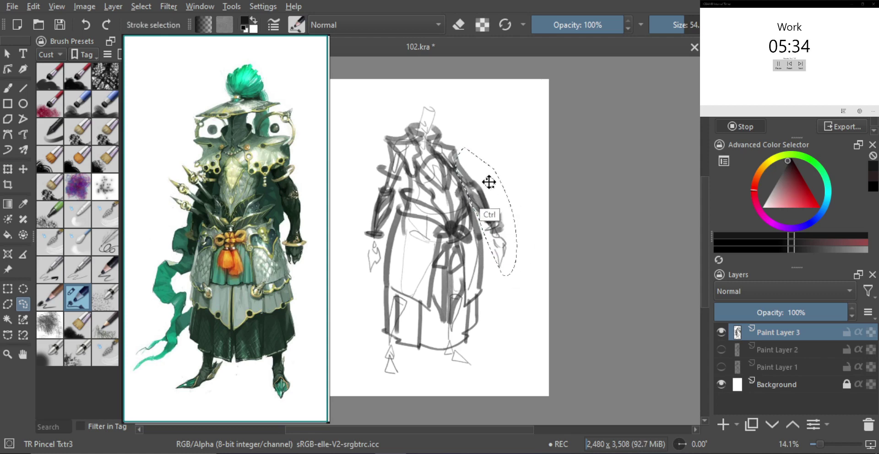
{"action": "key", "text": "ctrl+t"}
{"action": "left_click_drag", "start_coordinate": [542, 161], "coordinate": [550, 177]}
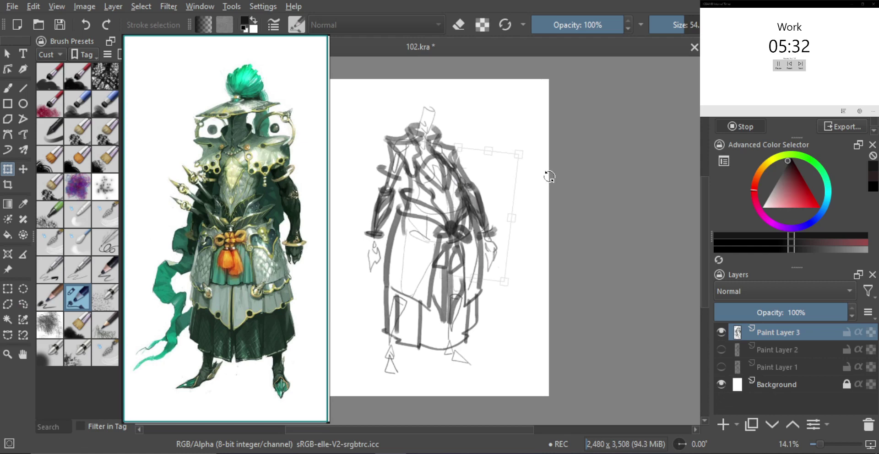
{"action": "key", "text": "ctrl+z"}
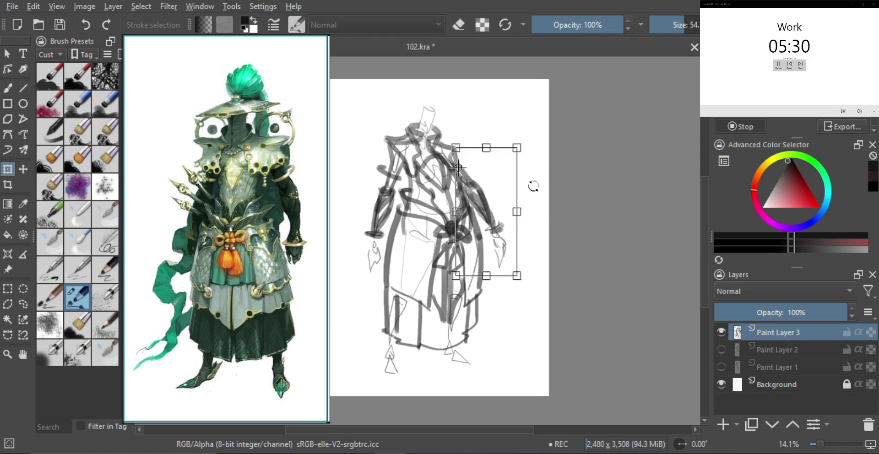
{"action": "key", "text": "l"}
{"action": "left_click", "coordinate": [526, 196]}
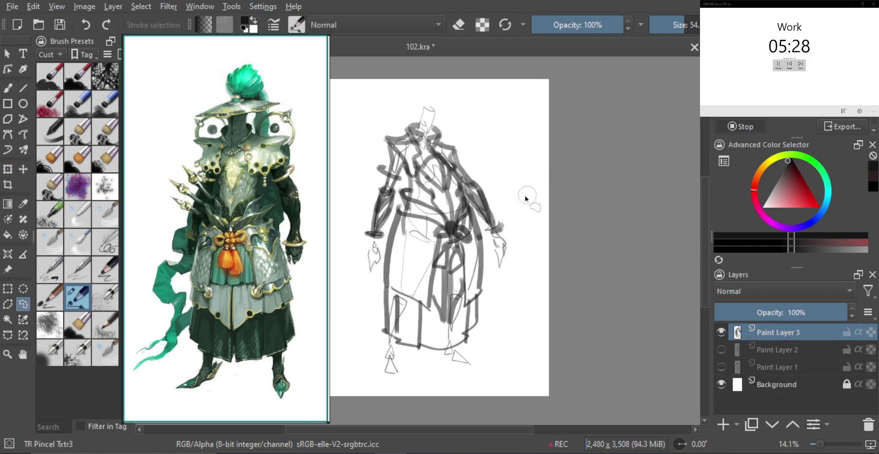
- Select the figure's right forearm and hand, rotate them outward from the elbow, and unflip the view
{"action": "mouse_move", "coordinate": [474, 176]}
{"action": "left_mouse_down"}
{"action": "mouse_move", "coordinate": [483, 236]}
{"action": "mouse_move", "coordinate": [522, 256]}
{"action": "mouse_move", "coordinate": [524, 196]}
{"action": "left_mouse_up"}
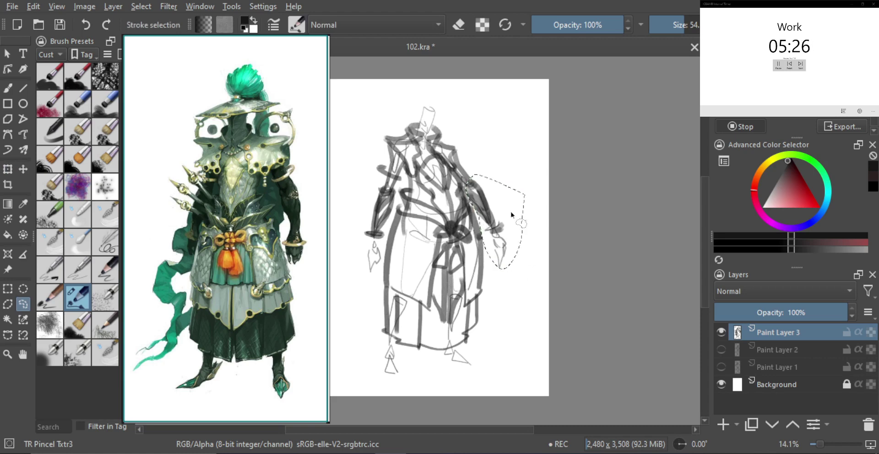
{"action": "key", "text": "ctrl+t"}
{"action": "mouse_move", "coordinate": [565, 167]}
{"action": "left_mouse_down"}
{"action": "mouse_move", "coordinate": [557, 147]}
{"action": "mouse_move", "coordinate": [514, 185]}
{"action": "left_mouse_up"}
{"action": "key", "text": "m"}
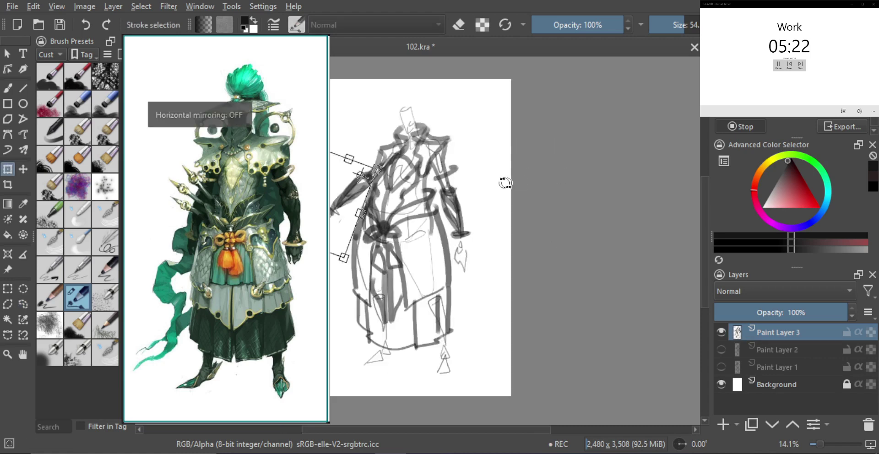
{"action": "key", "text": "Return"}
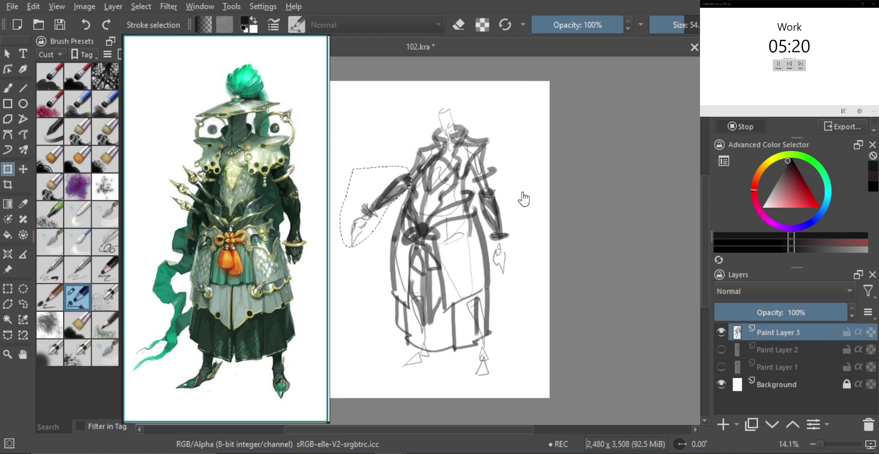
{"action": "key", "text": "ctrl+shift+a"}
{"action": "key", "text": "b"}
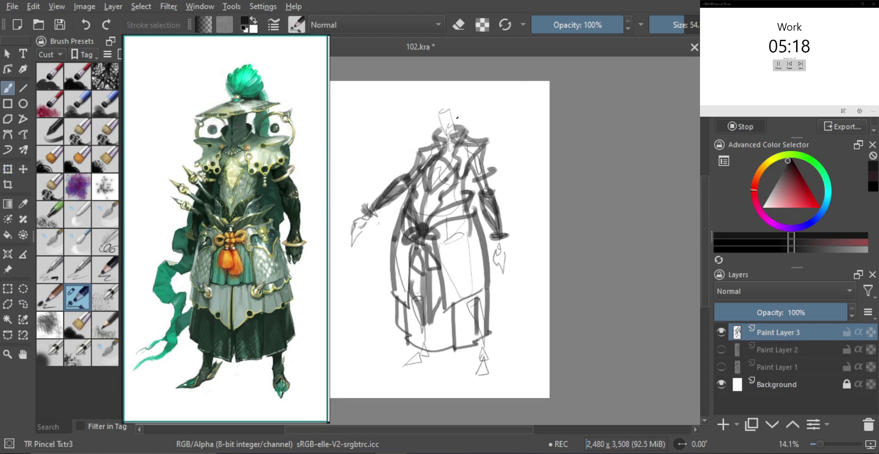
- Block in the wide slanted hat brim over the head with a brush of about 56 px
{"action": "key", "text": "bracketright"}
{"action": "mouse_move", "coordinate": [415, 119]}
{"action": "left_mouse_down"}
{"action": "mouse_move", "coordinate": [462, 107]}
{"action": "mouse_move", "coordinate": [441, 101]}
{"action": "mouse_move", "coordinate": [436, 107]}
{"action": "mouse_move", "coordinate": [474, 107]}
{"action": "left_mouse_up"}
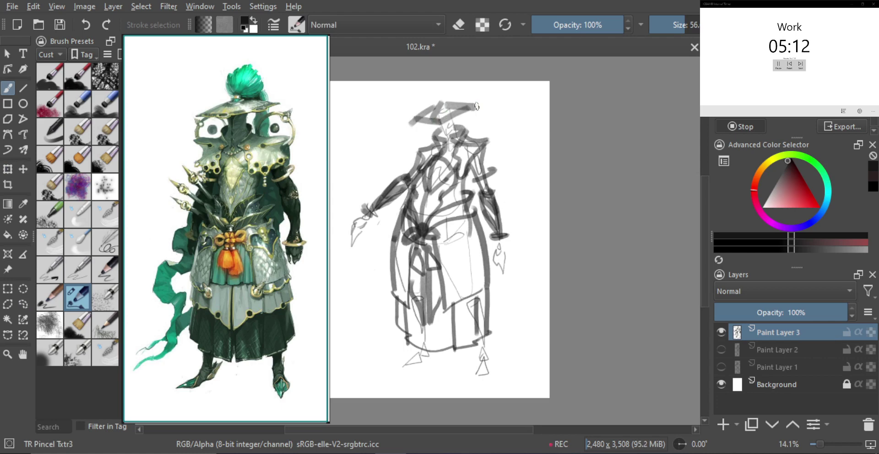
{"action": "left_click_drag", "start_coordinate": [436, 137], "coordinate": [432, 132], "text": "shift"}
- Lower Paint Layer 3's opacity to 71% and add a new paint layer above it
{"action": "left_click", "coordinate": [814, 315]}
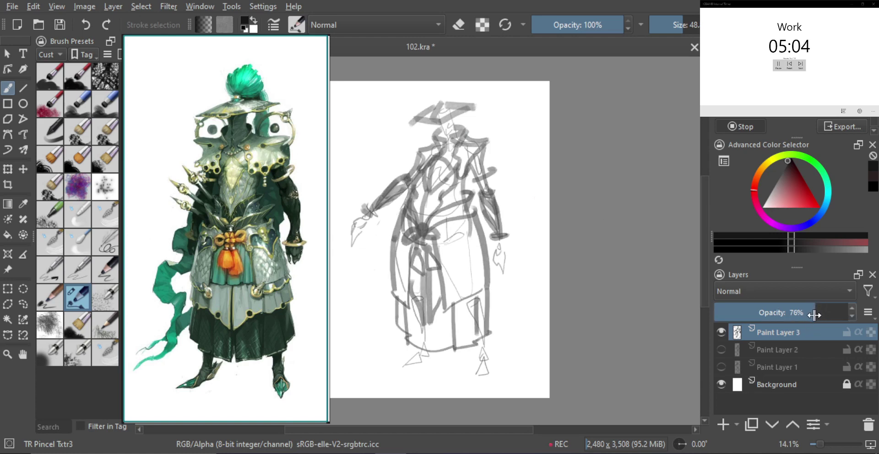
{"action": "left_click_drag", "start_coordinate": [812, 315], "coordinate": [809, 315]}
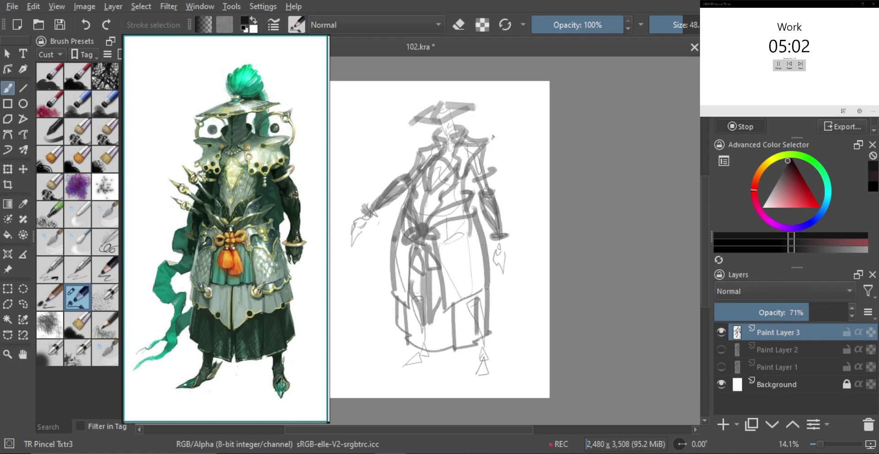
{"action": "key", "text": "Insert"}
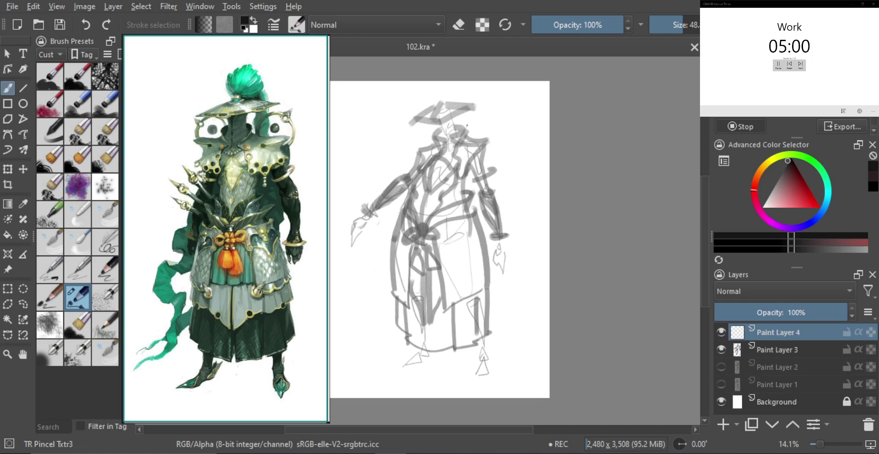
- Draw the figure's neck and crossed collar lines on Paint Layer 4 with a brush of about 23 px
{"action": "scroll", "coordinate": [471, 109], "scroll_direction": "up", "scroll_amount": 3}
{"action": "left_click_drag", "start_coordinate": [471, 109], "coordinate": [475, 120]}
{"action": "mouse_move", "coordinate": [474, 137]}
{"action": "left_mouse_down", "text": "shift"}
{"action": "mouse_move", "coordinate": [449, 138]}
{"action": "mouse_move", "coordinate": [472, 115]}
{"action": "mouse_move", "coordinate": [455, 121]}
{"action": "left_mouse_up", "text": "shift"}
{"action": "scroll", "coordinate": [453, 138], "scroll_direction": "up", "scroll_amount": 1}
{"action": "key", "text": "bracketleft"}
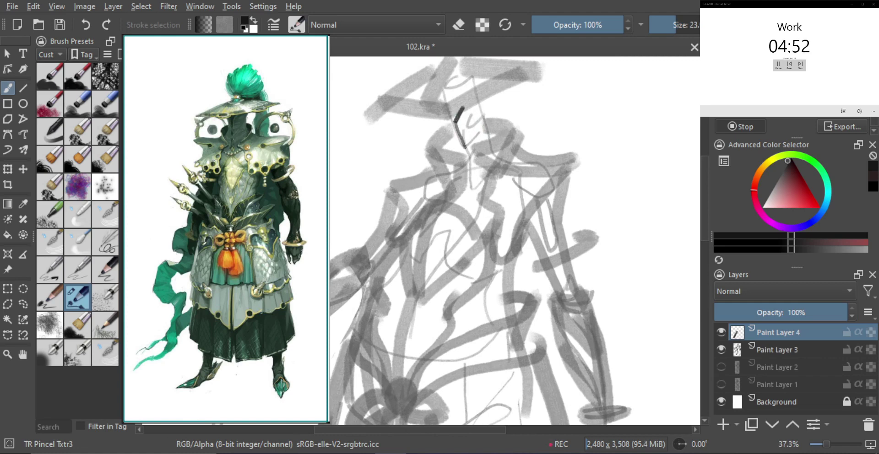
{"action": "mouse_move", "coordinate": [466, 165]}
{"action": "left_mouse_down"}
{"action": "mouse_move", "coordinate": [450, 106]}
{"action": "mouse_move", "coordinate": [448, 119]}
{"action": "mouse_move", "coordinate": [438, 120]}
{"action": "mouse_move", "coordinate": [453, 136]}
{"action": "left_mouse_up"}
{"action": "key", "text": "ctrl+z"}
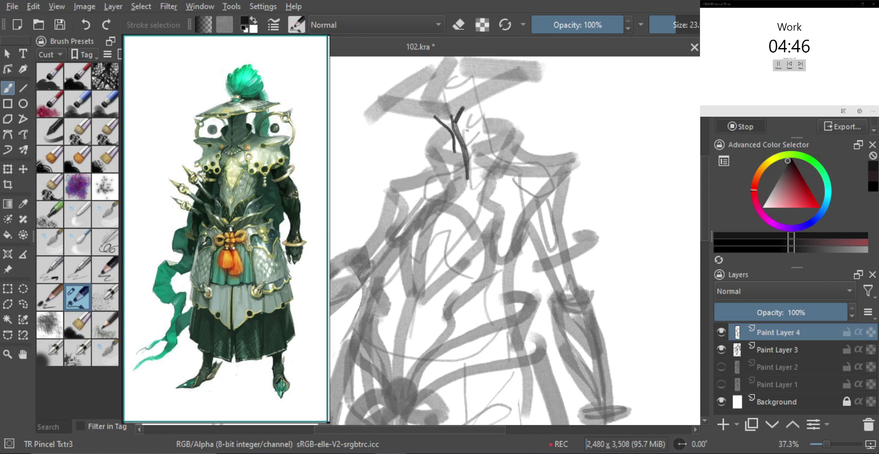
{"action": "left_click_drag", "start_coordinate": [489, 99], "coordinate": [486, 118]}
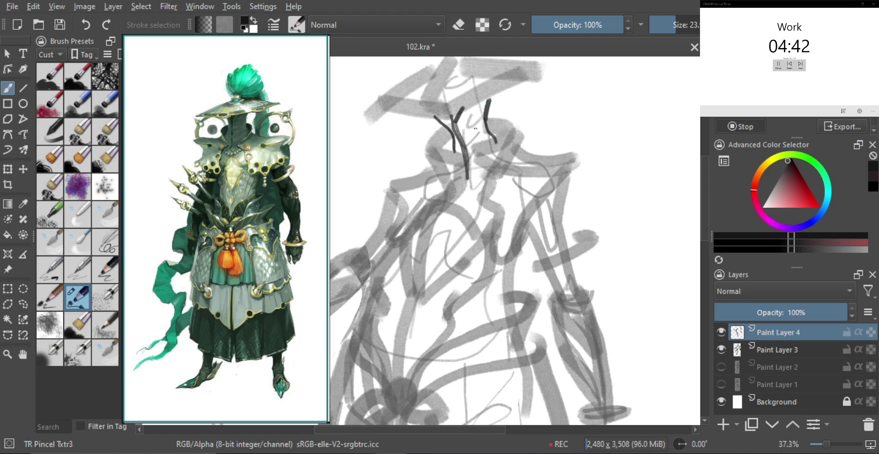
{"action": "mouse_move", "coordinate": [453, 135]}
{"action": "left_mouse_down"}
{"action": "mouse_move", "coordinate": [476, 120]}
{"action": "mouse_move", "coordinate": [470, 136]}
{"action": "mouse_move", "coordinate": [479, 134]}
{"action": "mouse_move", "coordinate": [466, 139]}
{"action": "mouse_move", "coordinate": [503, 133]}
{"action": "mouse_move", "coordinate": [486, 120]}
{"action": "left_mouse_up"}
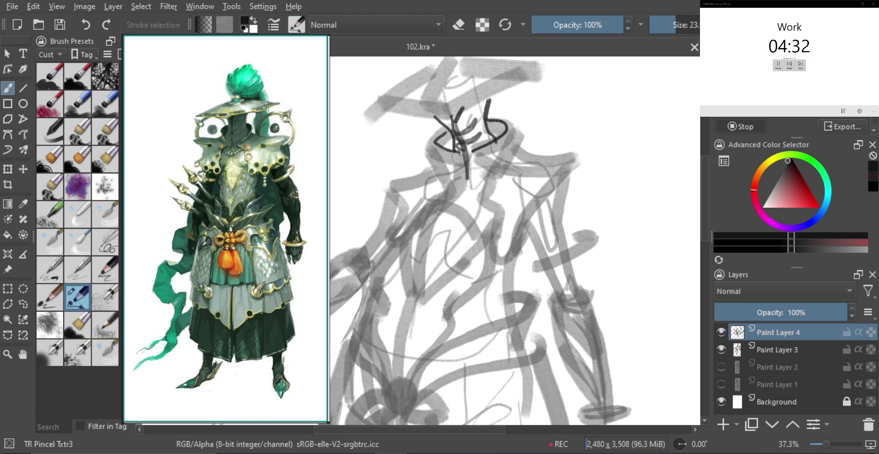
- Outline the shoulder cape's front and lower edge, the collar side and the flat shoulder plate on the figure's right
{"action": "left_click_drag", "start_coordinate": [461, 153], "coordinate": [448, 186]}
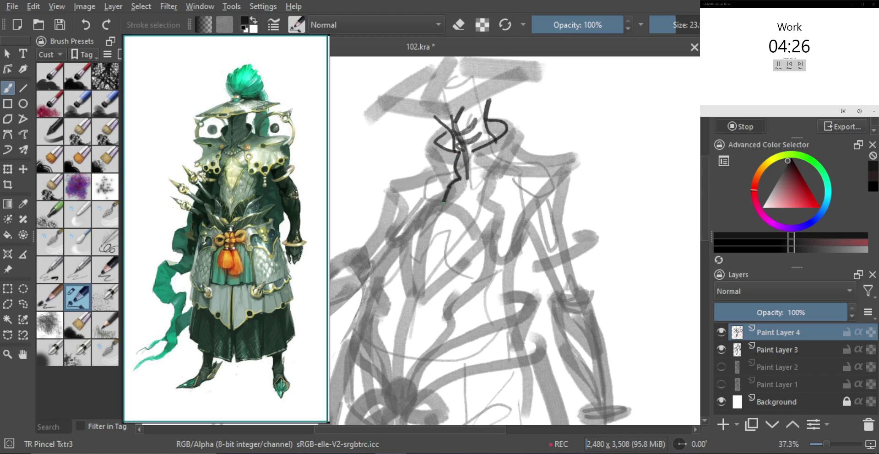
{"action": "mouse_move", "coordinate": [443, 203]}
{"action": "left_mouse_down"}
{"action": "mouse_move", "coordinate": [392, 238]}
{"action": "mouse_move", "coordinate": [399, 211]}
{"action": "mouse_move", "coordinate": [389, 195]}
{"action": "left_mouse_up"}
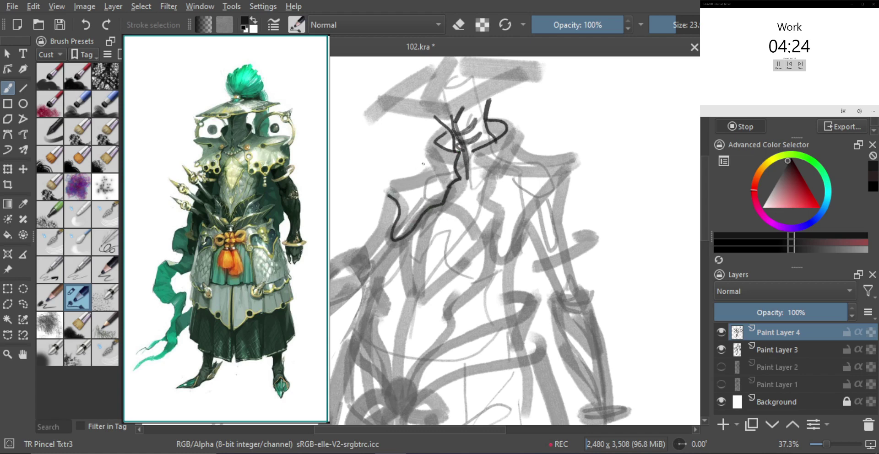
{"action": "mouse_move", "coordinate": [431, 145]}
{"action": "left_mouse_down"}
{"action": "mouse_move", "coordinate": [445, 175]}
{"action": "mouse_move", "coordinate": [390, 187]}
{"action": "mouse_move", "coordinate": [435, 168]}
{"action": "left_mouse_up"}
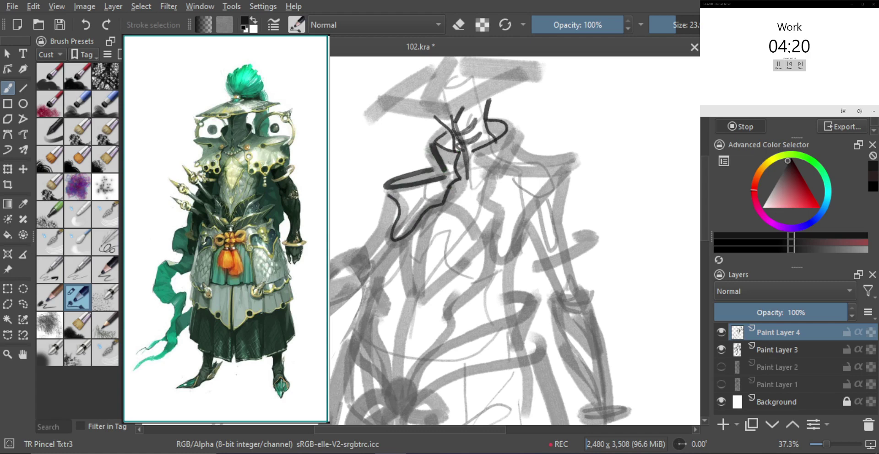
- Outline the collar side and the cape's front and lower edge on the figure's left
{"action": "mouse_move", "coordinate": [510, 128]}
{"action": "left_mouse_down"}
{"action": "mouse_move", "coordinate": [504, 168]}
{"action": "mouse_move", "coordinate": [476, 178]}
{"action": "mouse_move", "coordinate": [486, 205]}
{"action": "left_mouse_up"}
{"action": "key", "text": "ctrl+z"}
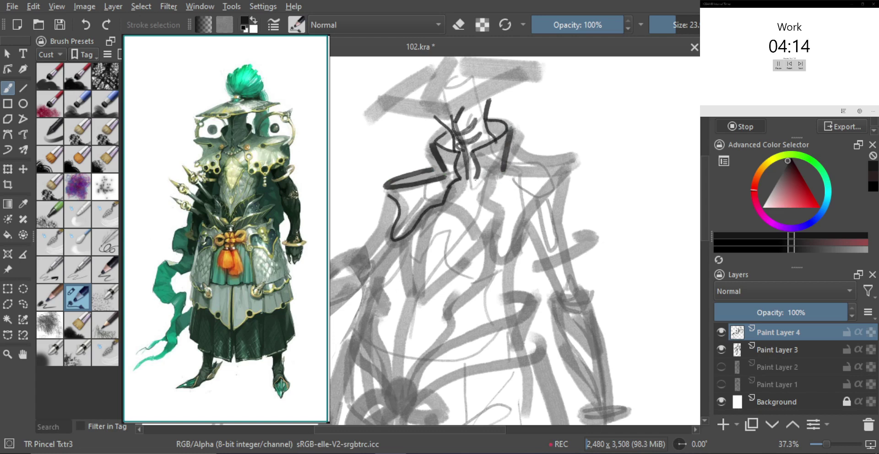
{"action": "left_click_drag", "start_coordinate": [476, 178], "coordinate": [476, 199]}
{"action": "key", "text": "ctrl+z"}
{"action": "key", "text": "ctrl+z"}
{"action": "mouse_move", "coordinate": [473, 154]}
{"action": "left_mouse_down"}
{"action": "mouse_move", "coordinate": [486, 198]}
{"action": "mouse_move", "coordinate": [471, 182]}
{"action": "mouse_move", "coordinate": [482, 248]}
{"action": "mouse_move", "coordinate": [507, 247]}
{"action": "mouse_move", "coordinate": [528, 208]}
{"action": "mouse_move", "coordinate": [569, 177]}
{"action": "left_mouse_up"}
{"action": "key", "text": "ctrl+z"}
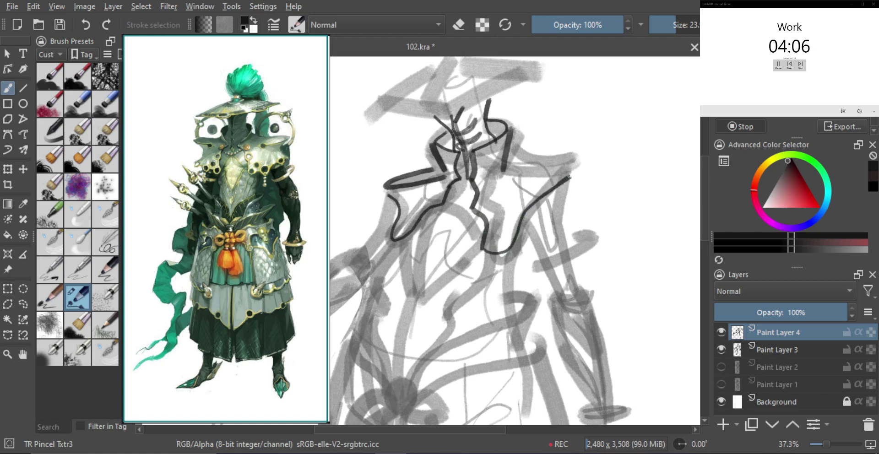
- Draw the flat, projecting shoulder plate on the figure's left, joining it to the collar
{"action": "left_click_drag", "start_coordinate": [509, 158], "coordinate": [562, 172]}
{"action": "key", "text": "ctrl+z"}
{"action": "mouse_move", "coordinate": [511, 155]}
{"action": "left_mouse_down"}
{"action": "mouse_move", "coordinate": [578, 166]}
{"action": "mouse_move", "coordinate": [517, 173]}
{"action": "mouse_move", "coordinate": [574, 162]}
{"action": "mouse_move", "coordinate": [509, 160]}
{"action": "left_mouse_up"}
{"action": "key", "text": "ctrl+z"}
{"action": "key", "text": "ctrl+z"}
{"action": "mouse_move", "coordinate": [581, 172]}
{"action": "left_mouse_down"}
{"action": "mouse_move", "coordinate": [540, 226]}
{"action": "mouse_move", "coordinate": [545, 311]}
{"action": "left_mouse_up"}
{"action": "scroll", "coordinate": [544, 185], "scroll_direction": "up", "scroll_amount": 4}
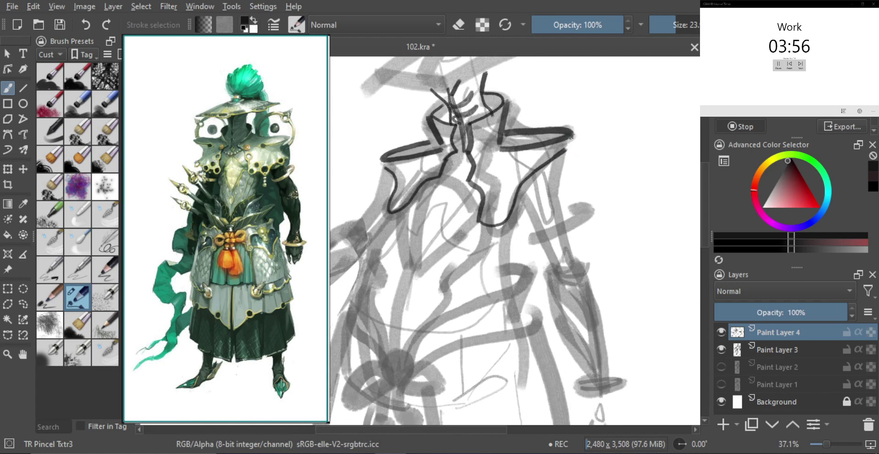
- Draw the pointed upper-arm armour plate hanging from the figure's left shoulder
{"action": "left_click_drag", "start_coordinate": [560, 154], "coordinate": [555, 195]}
{"action": "key", "text": "ctrl+z"}
{"action": "left_click_drag", "start_coordinate": [561, 155], "coordinate": [565, 221]}
{"action": "left_click_drag", "start_coordinate": [523, 192], "coordinate": [544, 235]}
{"action": "scroll", "coordinate": [539, 228], "scroll_direction": "down", "scroll_amount": 1}
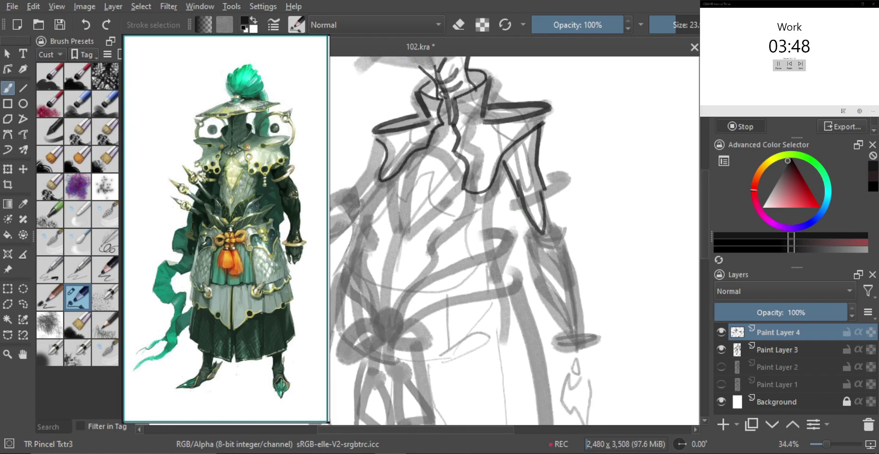
- Draw the torso's curved centre line and the rounded, V-shaped chest plate beneath the collar
{"action": "left_click_drag", "start_coordinate": [538, 190], "coordinate": [596, 196]}
{"action": "scroll", "coordinate": [477, 191], "scroll_direction": "down", "scroll_amount": 3}
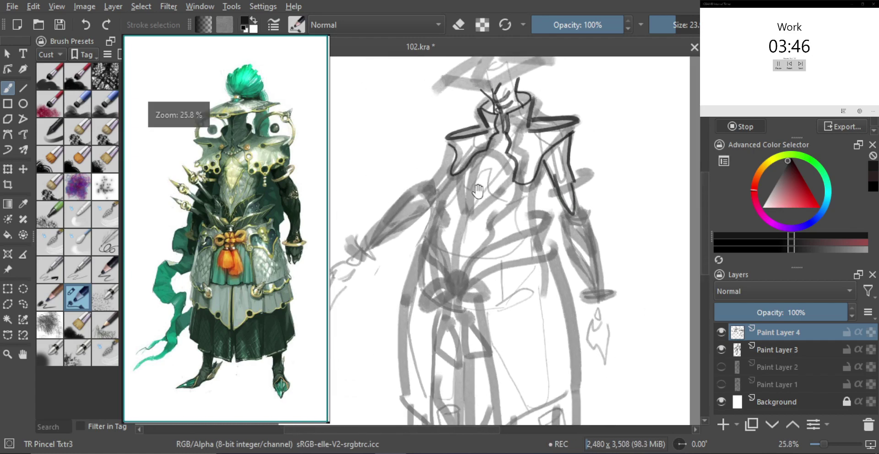
{"action": "scroll", "coordinate": [492, 155], "scroll_direction": "up", "scroll_amount": 2}
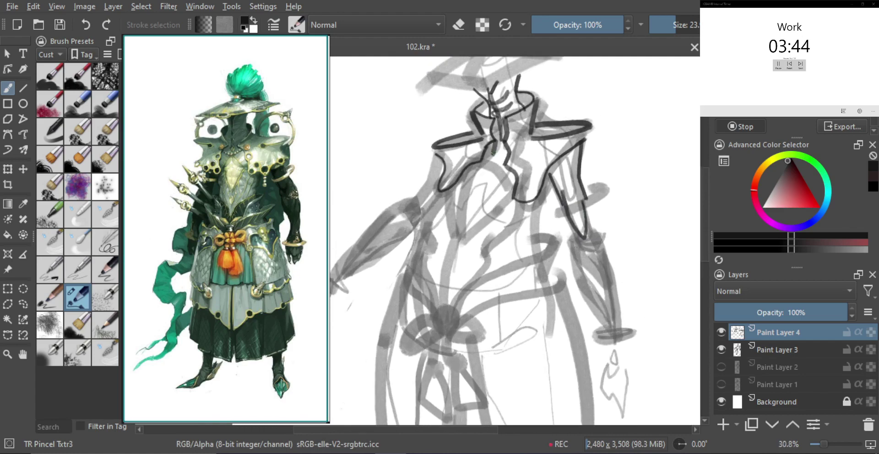
{"action": "scroll", "coordinate": [481, 165], "scroll_direction": "down", "scroll_amount": 2}
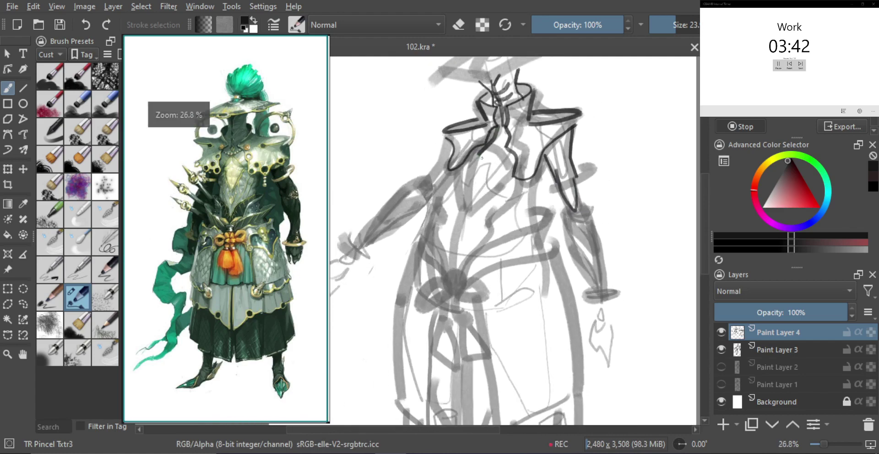
{"action": "left_click_drag", "start_coordinate": [474, 176], "coordinate": [451, 272]}
{"action": "mouse_move", "coordinate": [466, 208]}
{"action": "left_mouse_down"}
{"action": "mouse_move", "coordinate": [460, 166]}
{"action": "mouse_move", "coordinate": [480, 143]}
{"action": "left_mouse_up"}
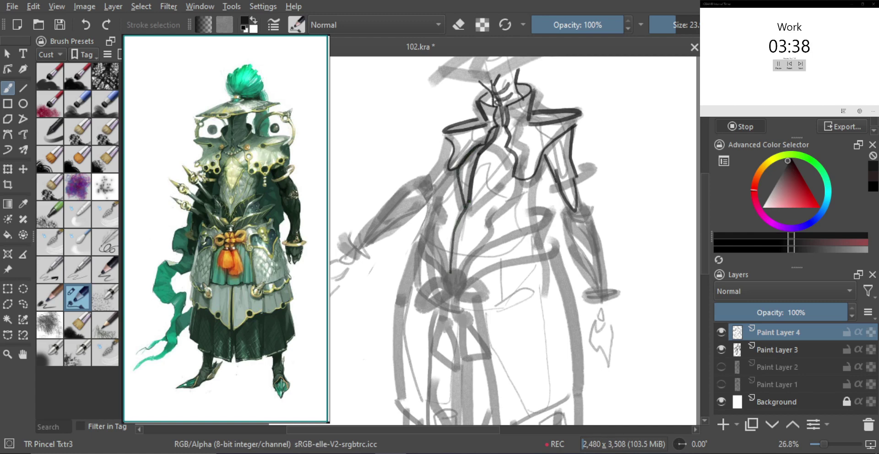
{"action": "mouse_move", "coordinate": [469, 213]}
{"action": "left_mouse_down"}
{"action": "mouse_move", "coordinate": [514, 173]}
{"action": "mouse_move", "coordinate": [503, 148]}
{"action": "mouse_move", "coordinate": [481, 143]}
{"action": "left_mouse_up"}
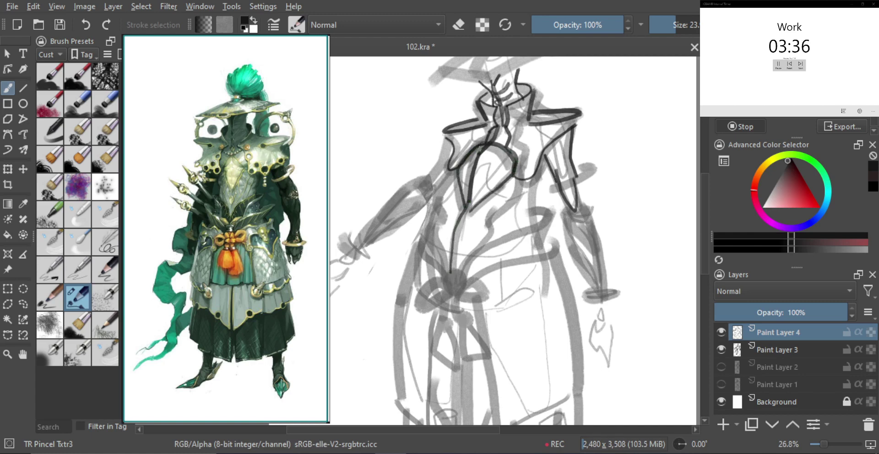
{"action": "left_click_drag", "start_coordinate": [475, 208], "coordinate": [487, 186]}
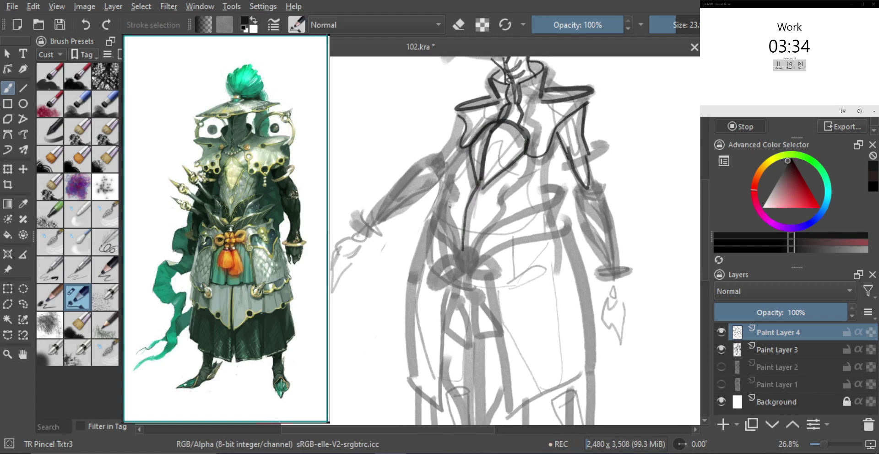
- Draw the arched bands across the abdomen and the curved plates on both sides below the chest
{"action": "mouse_move", "coordinate": [451, 207]}
{"action": "left_mouse_down"}
{"action": "mouse_move", "coordinate": [473, 192]}
{"action": "mouse_move", "coordinate": [495, 216]}
{"action": "left_mouse_up"}
{"action": "mouse_move", "coordinate": [449, 202]}
{"action": "left_mouse_down"}
{"action": "mouse_move", "coordinate": [477, 184]}
{"action": "mouse_move", "coordinate": [498, 202]}
{"action": "left_mouse_up"}
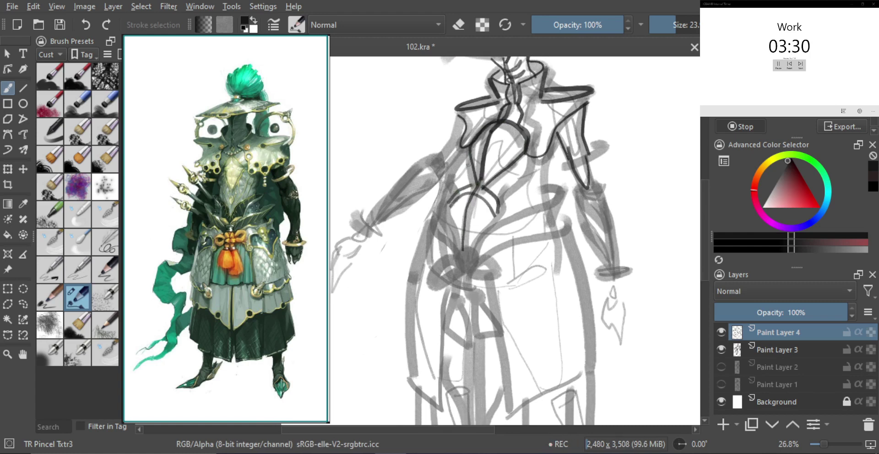
{"action": "mouse_move", "coordinate": [468, 163]}
{"action": "left_mouse_down"}
{"action": "mouse_move", "coordinate": [453, 174]}
{"action": "mouse_move", "coordinate": [456, 191]}
{"action": "mouse_move", "coordinate": [520, 183]}
{"action": "left_mouse_up"}
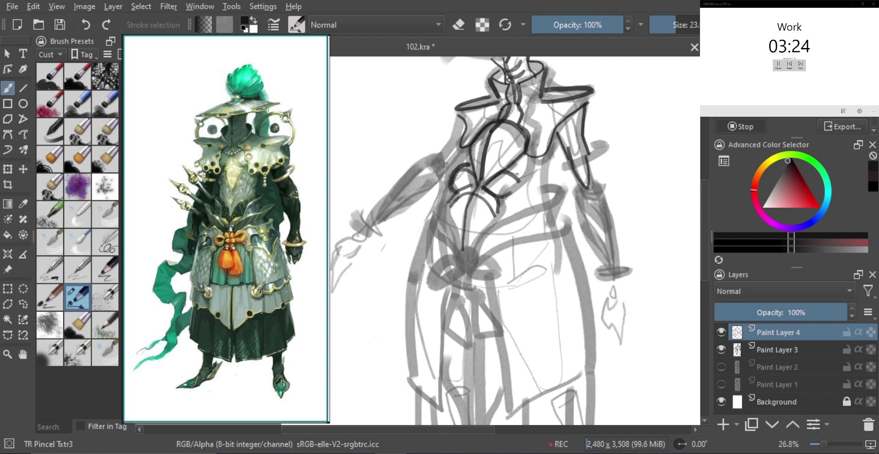
{"action": "left_click_drag", "start_coordinate": [515, 170], "coordinate": [509, 195]}
{"action": "left_click_drag", "start_coordinate": [509, 222], "coordinate": [509, 221]}
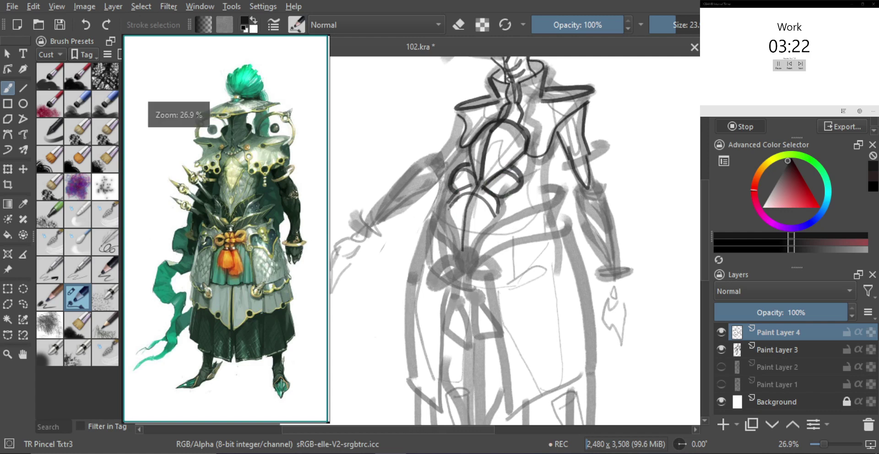
- Draw the waist lines tapering to the bow, with the curved flare and side contour on the figure's left
{"action": "left_click_drag", "start_coordinate": [448, 205], "coordinate": [459, 252]}
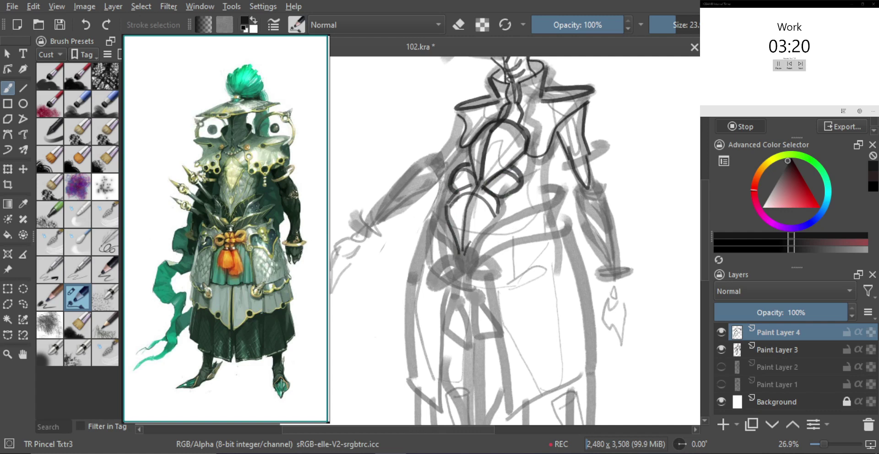
{"action": "left_click_drag", "start_coordinate": [513, 201], "coordinate": [485, 225]}
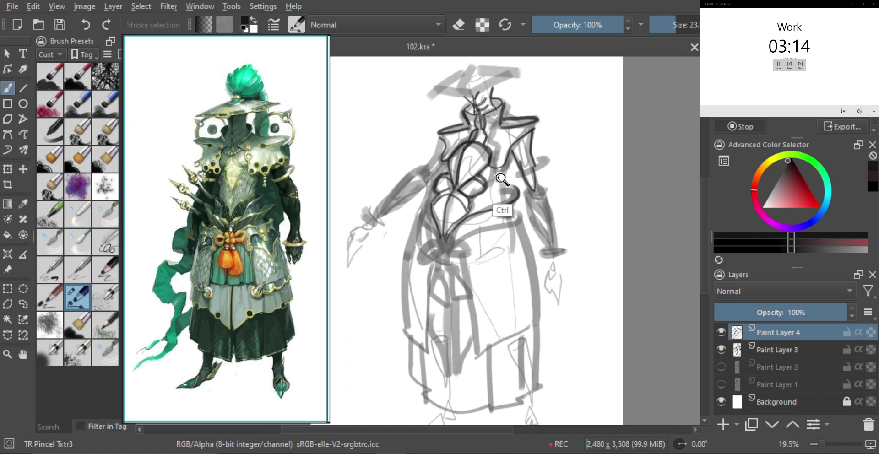
{"action": "scroll", "coordinate": [508, 199], "scroll_direction": "up", "scroll_amount": 1}
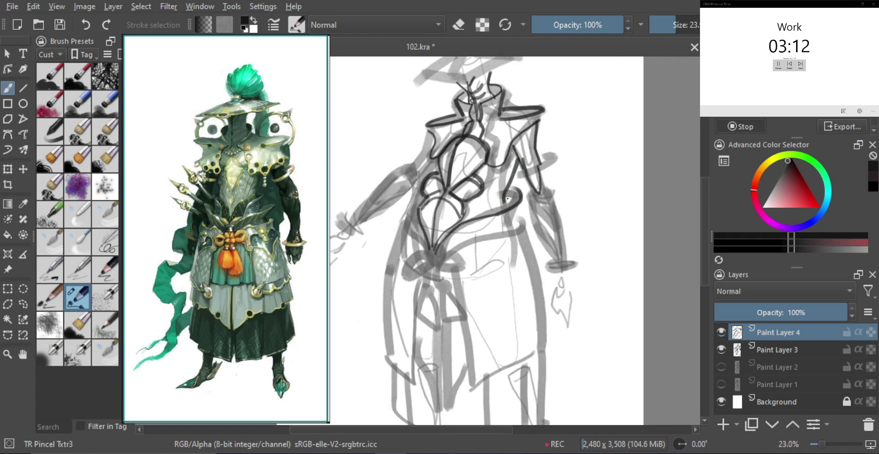
{"action": "scroll", "coordinate": [499, 178], "scroll_direction": "up", "scroll_amount": 1}
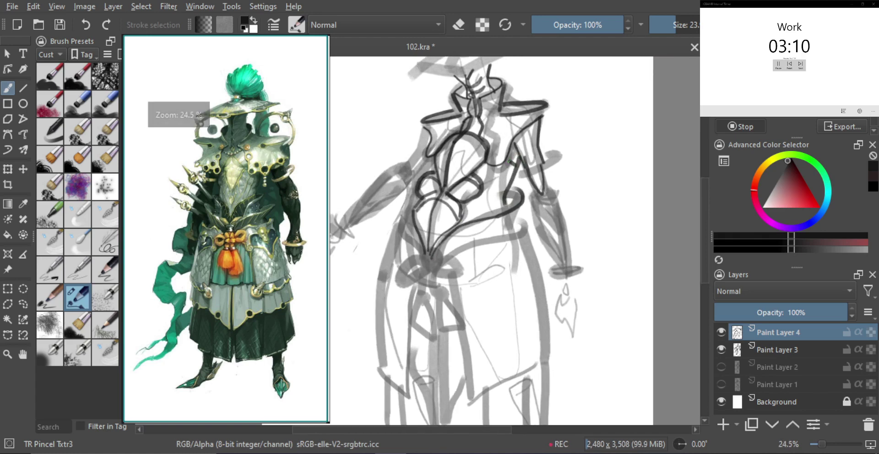
{"action": "mouse_move", "coordinate": [501, 164]}
{"action": "left_mouse_down"}
{"action": "mouse_move", "coordinate": [508, 188]}
{"action": "mouse_move", "coordinate": [491, 170]}
{"action": "mouse_move", "coordinate": [503, 183]}
{"action": "mouse_move", "coordinate": [494, 214]}
{"action": "left_mouse_up"}
{"action": "key", "text": "ctrl+z"}
{"action": "key", "text": "ctrl+z"}
{"action": "key", "text": "ctrl+z"}
{"action": "key", "text": "ctrl+z"}
{"action": "key", "text": "ctrl+z"}
{"action": "key", "text": "ctrl+z"}
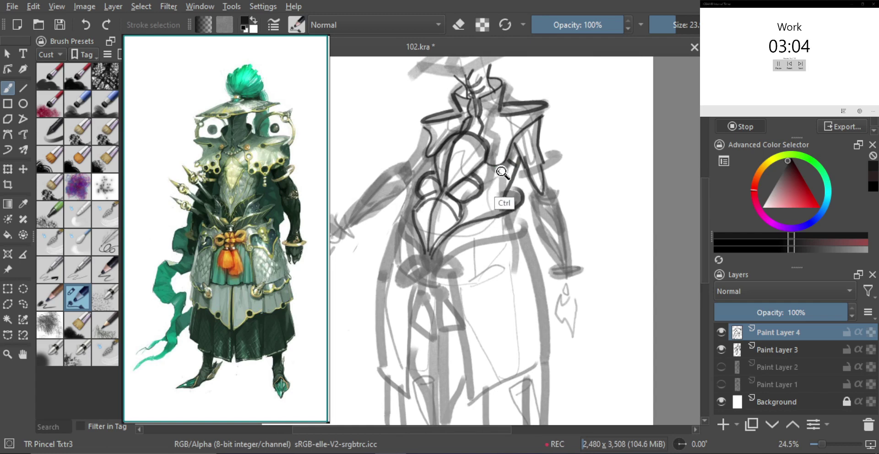
- Add short, heavy strokes along the torso's left side with a brush of about 37 px
{"action": "key", "text": "]"}
{"action": "key", "text": "]"}
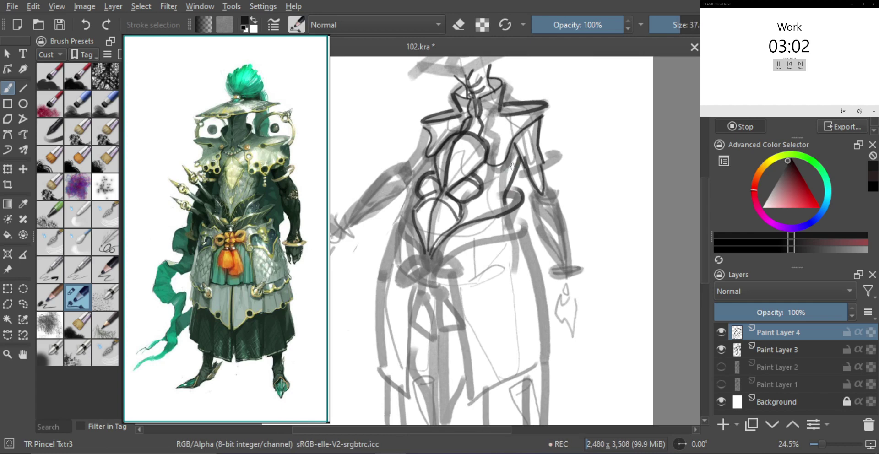
{"action": "mouse_move", "coordinate": [513, 168]}
{"action": "left_mouse_down"}
{"action": "mouse_move", "coordinate": [502, 163]}
{"action": "mouse_move", "coordinate": [493, 176]}
{"action": "mouse_move", "coordinate": [486, 196]}
{"action": "mouse_move", "coordinate": [493, 210]}
{"action": "left_mouse_up"}
{"action": "left_click_drag", "start_coordinate": [435, 210], "coordinate": [433, 210]}
- Outline the figure's right side from the armpit to the waist with a brush of about 25 px
{"action": "key", "text": "["}
{"action": "key", "text": "["}
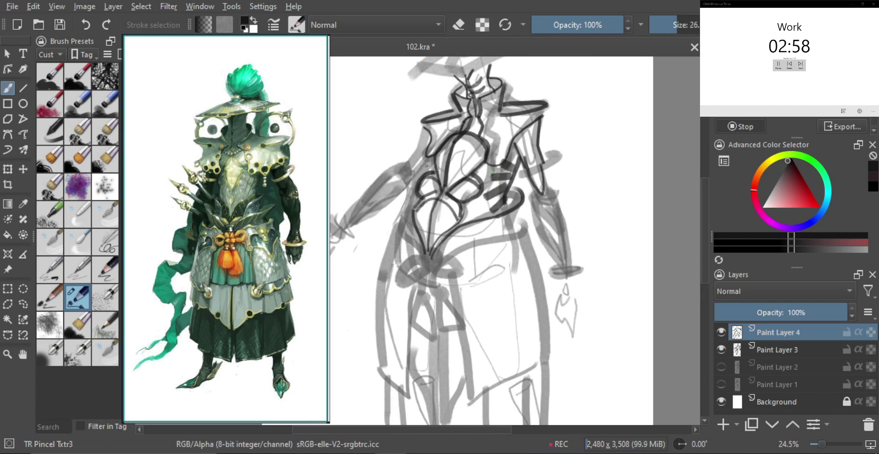
{"action": "left_click_drag", "start_coordinate": [427, 168], "coordinate": [412, 218]}
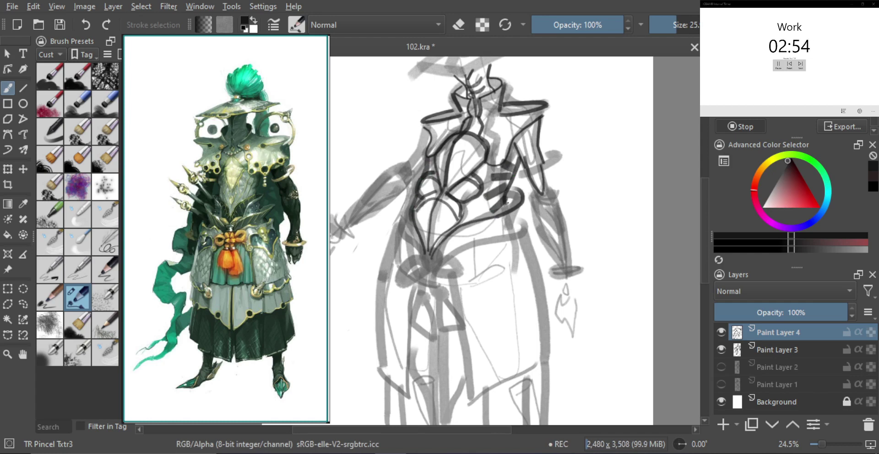
{"action": "left_click_drag", "start_coordinate": [490, 224], "coordinate": [485, 200]}
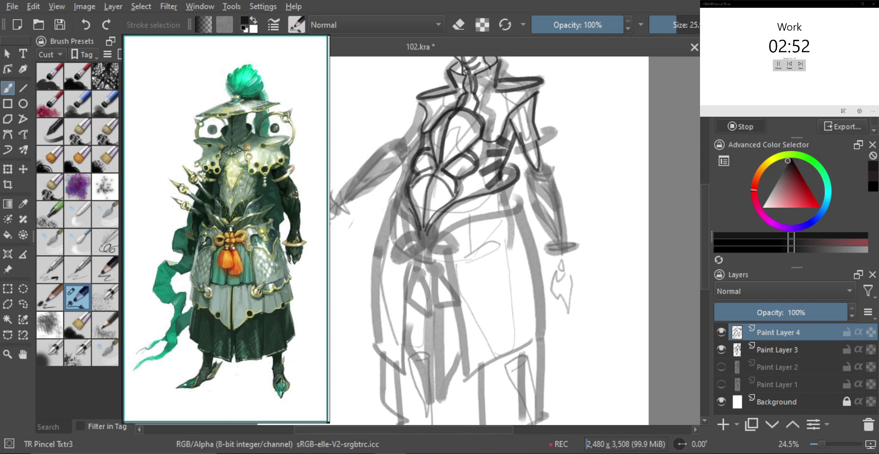
- Draw the pointed armour flare rising outward from the waist on the figure's right
{"action": "left_click_drag", "start_coordinate": [410, 208], "coordinate": [394, 176]}
{"action": "key", "text": "ctrl+z"}
{"action": "mouse_move", "coordinate": [418, 231]}
{"action": "left_mouse_down"}
{"action": "mouse_move", "coordinate": [398, 179]}
{"action": "mouse_move", "coordinate": [416, 168]}
{"action": "mouse_move", "coordinate": [397, 182]}
{"action": "mouse_move", "coordinate": [405, 210]}
{"action": "left_mouse_up"}
- Draw a second set of waist flares beneath the first on both sides with a brush of about 23 px
{"action": "key", "text": "bracketright"}
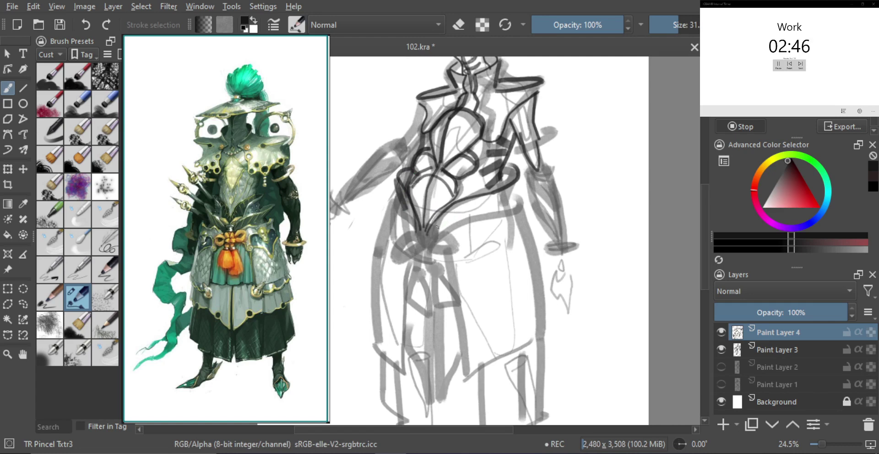
{"action": "key", "text": "bracketleft"}
{"action": "left_click_drag", "start_coordinate": [516, 176], "coordinate": [504, 199]}
{"action": "mouse_move", "coordinate": [429, 235]}
{"action": "left_mouse_down"}
{"action": "mouse_move", "coordinate": [521, 197]}
{"action": "mouse_move", "coordinate": [505, 188]}
{"action": "left_mouse_up"}
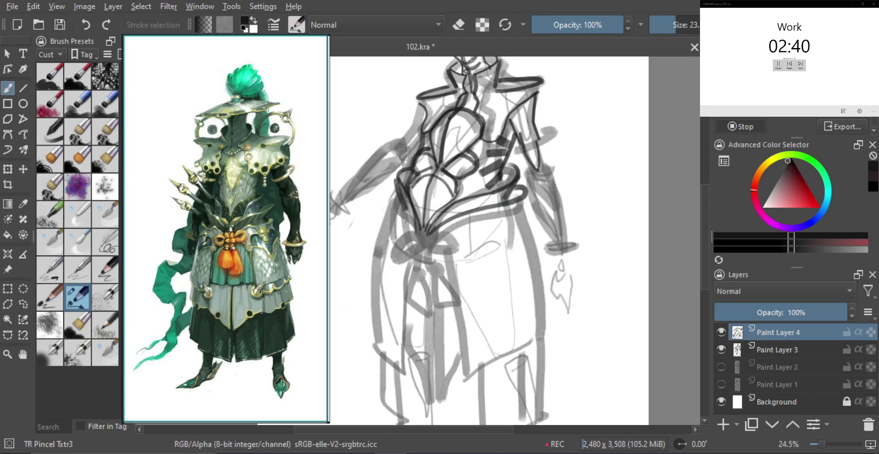
{"action": "left_click_drag", "start_coordinate": [416, 231], "coordinate": [392, 185]}
{"action": "mouse_move", "coordinate": [453, 205]}
{"action": "left_mouse_down"}
{"action": "mouse_move", "coordinate": [443, 229]}
{"action": "mouse_move", "coordinate": [453, 198]}
{"action": "mouse_move", "coordinate": [442, 198]}
{"action": "left_mouse_up"}
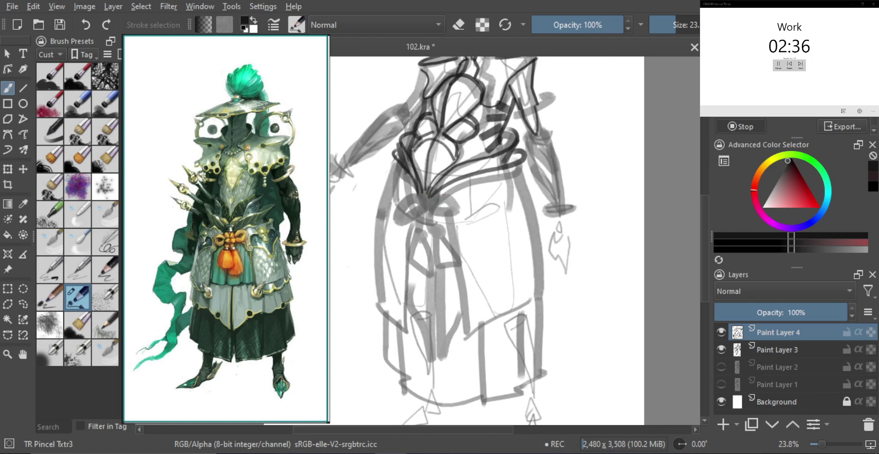
- Draw the waist bow's knot and two side loops with heavy strokes
{"action": "mouse_move", "coordinate": [421, 189]}
{"action": "left_mouse_down"}
{"action": "mouse_move", "coordinate": [419, 198]}
{"action": "mouse_move", "coordinate": [429, 193]}
{"action": "mouse_move", "coordinate": [418, 193]}
{"action": "mouse_move", "coordinate": [426, 192]}
{"action": "mouse_move", "coordinate": [421, 205]}
{"action": "mouse_move", "coordinate": [436, 200]}
{"action": "left_mouse_up"}
{"action": "key", "text": "ctrl+z"}
{"action": "key", "text": "ctrl+z"}
{"action": "mouse_move", "coordinate": [433, 206]}
{"action": "left_mouse_down"}
{"action": "mouse_move", "coordinate": [425, 209]}
{"action": "mouse_move", "coordinate": [435, 219]}
{"action": "mouse_move", "coordinate": [405, 201]}
{"action": "mouse_move", "coordinate": [418, 211]}
{"action": "mouse_move", "coordinate": [453, 207]}
{"action": "mouse_move", "coordinate": [433, 215]}
{"action": "left_mouse_up"}
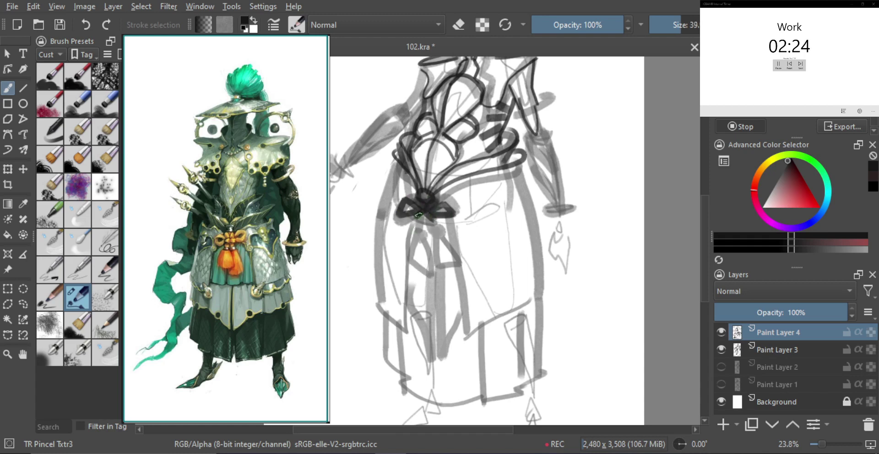
- Draw the two tassels hanging below the bow with a brush of about 47 px
{"action": "key", "text": "bracketright"}
{"action": "key", "text": "bracketright"}
{"action": "mouse_move", "coordinate": [426, 219]}
{"action": "left_mouse_down"}
{"action": "mouse_move", "coordinate": [407, 247]}
{"action": "mouse_move", "coordinate": [418, 223]}
{"action": "mouse_move", "coordinate": [452, 259]}
{"action": "mouse_move", "coordinate": [432, 228]}
{"action": "mouse_move", "coordinate": [462, 213]}
{"action": "left_mouse_up"}
{"action": "scroll", "coordinate": [458, 227], "scroll_direction": "down", "scroll_amount": 3}
{"action": "left_click_drag", "start_coordinate": [463, 213], "coordinate": [457, 228]}
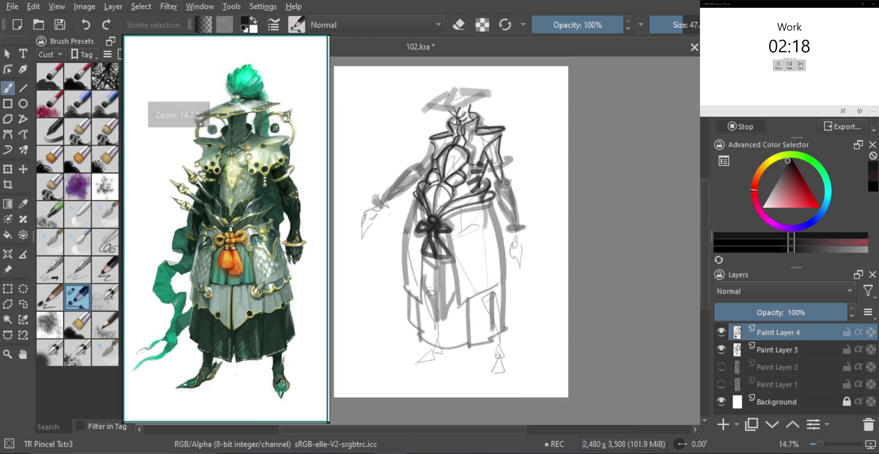
{"action": "mouse_move", "coordinate": [496, 191]}
{"action": "left_mouse_down"}
{"action": "mouse_move", "coordinate": [504, 206]}
{"action": "mouse_move", "coordinate": [517, 196]}
{"action": "mouse_move", "coordinate": [480, 203]}
{"action": "mouse_move", "coordinate": [502, 245]}
{"action": "left_mouse_up"}
{"action": "scroll", "coordinate": [515, 197], "scroll_direction": "up", "scroll_amount": 1}
{"action": "key", "text": "ctrl+z"}
{"action": "key", "text": "ctrl+z"}
{"action": "key", "text": "ctrl+z"}
- Outline the hanging arm on the figure's right from shoulder to wrist with a brush of about 27 px
{"action": "left_click_drag", "start_coordinate": [481, 204], "coordinate": [499, 240]}
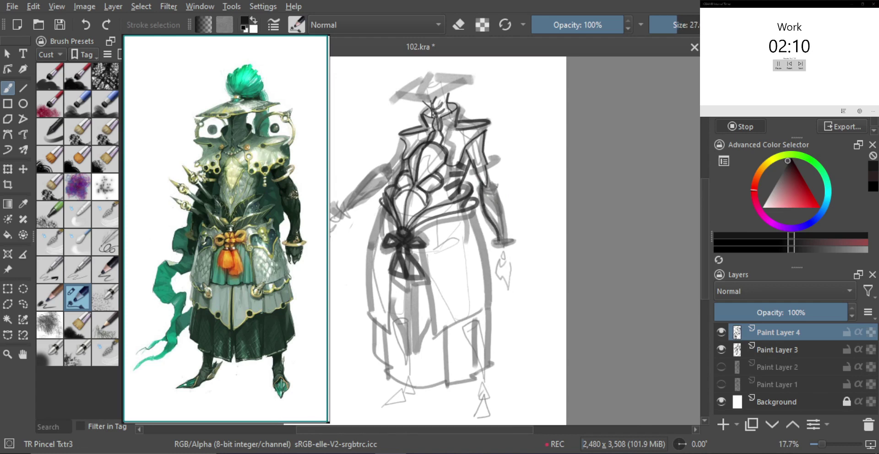
{"action": "key", "text": "ctrl+z"}
{"action": "left_click_drag", "start_coordinate": [488, 175], "coordinate": [502, 230]}
{"action": "key", "text": "ctrl+z"}
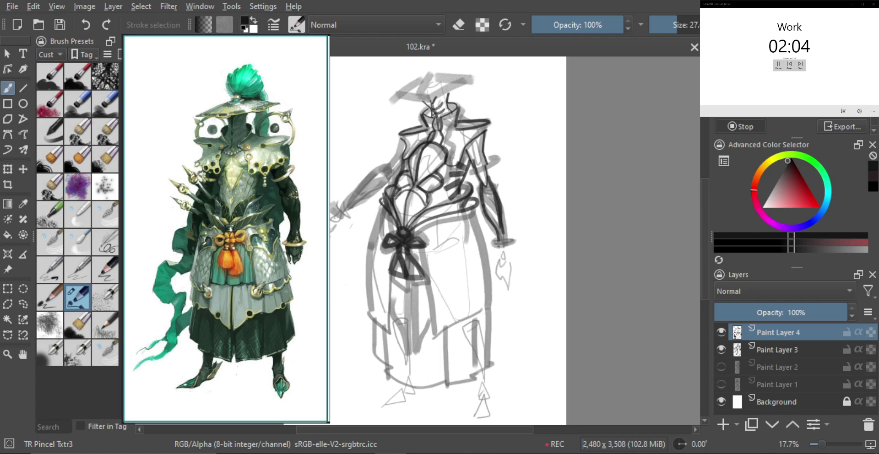
- Draw the palm and fingers of the hanging hand on the figure's right
{"action": "mouse_move", "coordinate": [505, 265]}
{"action": "left_mouse_down"}
{"action": "mouse_move", "coordinate": [511, 253]}
{"action": "mouse_move", "coordinate": [513, 262]}
{"action": "left_mouse_up"}
{"action": "mouse_move", "coordinate": [507, 259]}
{"action": "left_mouse_down"}
{"action": "mouse_move", "coordinate": [503, 201]}
{"action": "mouse_move", "coordinate": [502, 248]}
{"action": "left_mouse_up"}
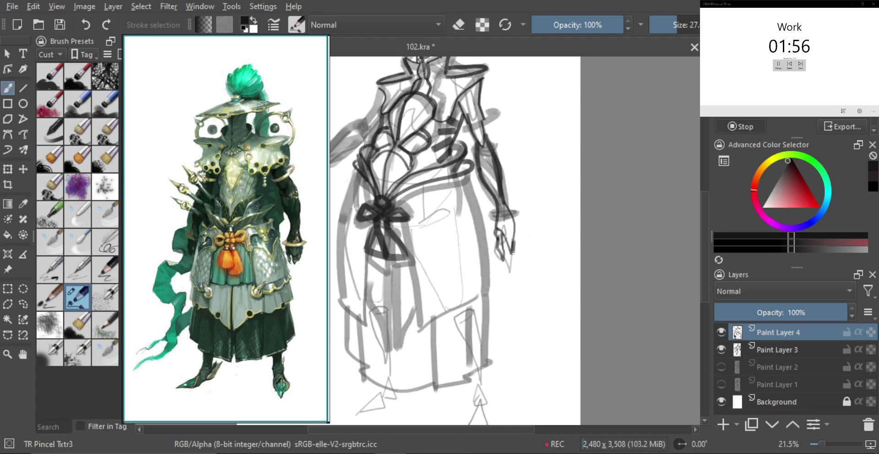
{"action": "left_click_drag", "start_coordinate": [513, 252], "coordinate": [502, 264]}
{"action": "key", "text": "ctrl+z"}
{"action": "mouse_move", "coordinate": [517, 231]}
{"action": "left_mouse_down"}
{"action": "mouse_move", "coordinate": [511, 262]}
{"action": "mouse_move", "coordinate": [539, 280]}
{"action": "left_mouse_up"}
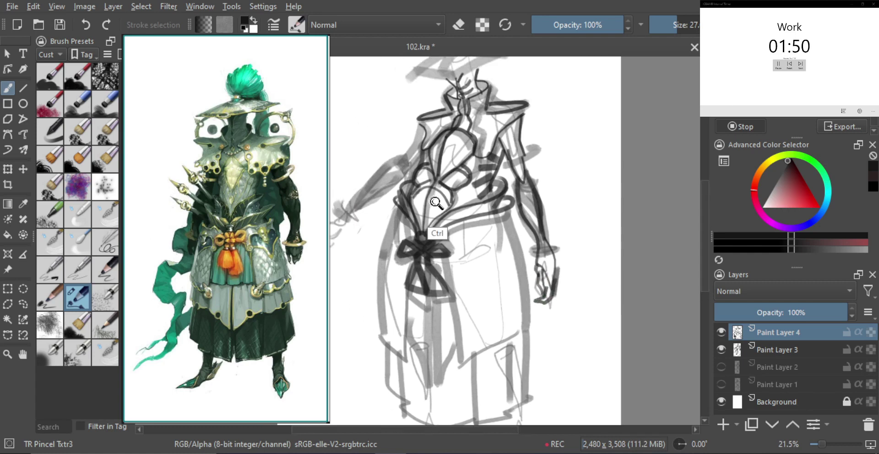
- Outline the outstretched arm on the figure's left down to the wrist with a brush of about 20 px
{"action": "left_click_drag", "start_coordinate": [434, 202], "coordinate": [428, 233]}
{"action": "mouse_move", "coordinate": [401, 200]}
{"action": "left_mouse_down"}
{"action": "mouse_move", "coordinate": [408, 180]}
{"action": "mouse_move", "coordinate": [423, 198]}
{"action": "mouse_move", "coordinate": [427, 183]}
{"action": "mouse_move", "coordinate": [385, 227]}
{"action": "left_mouse_up"}
{"action": "key", "text": "bracketleft"}
{"action": "key", "text": "bracketleft"}
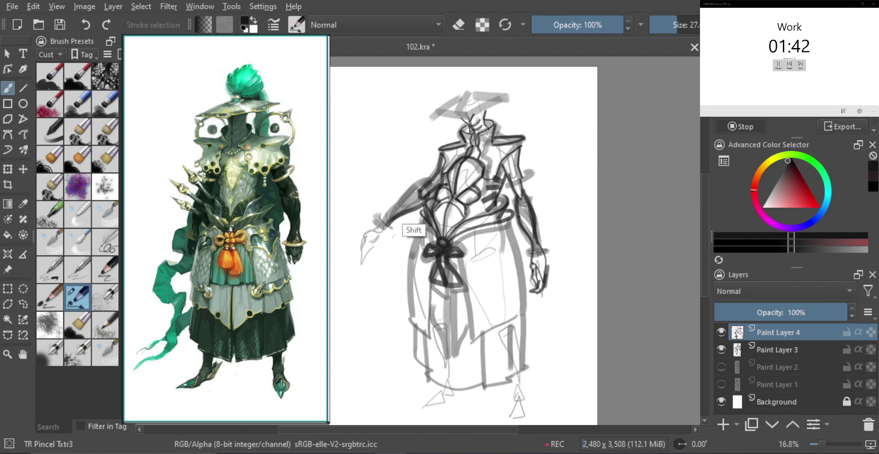
{"action": "left_click_drag", "start_coordinate": [423, 187], "coordinate": [389, 216]}
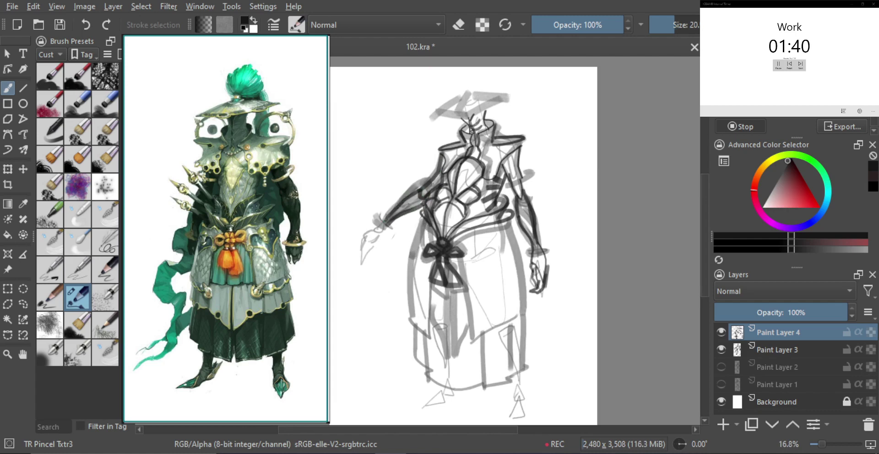
- Draw the outstretched hand and its fingers over the light construction lines
{"action": "mouse_move", "coordinate": [376, 253]}
{"action": "left_mouse_down"}
{"action": "mouse_move", "coordinate": [381, 234]}
{"action": "mouse_move", "coordinate": [405, 222]}
{"action": "mouse_move", "coordinate": [385, 224]}
{"action": "mouse_move", "coordinate": [396, 229]}
{"action": "left_mouse_up"}
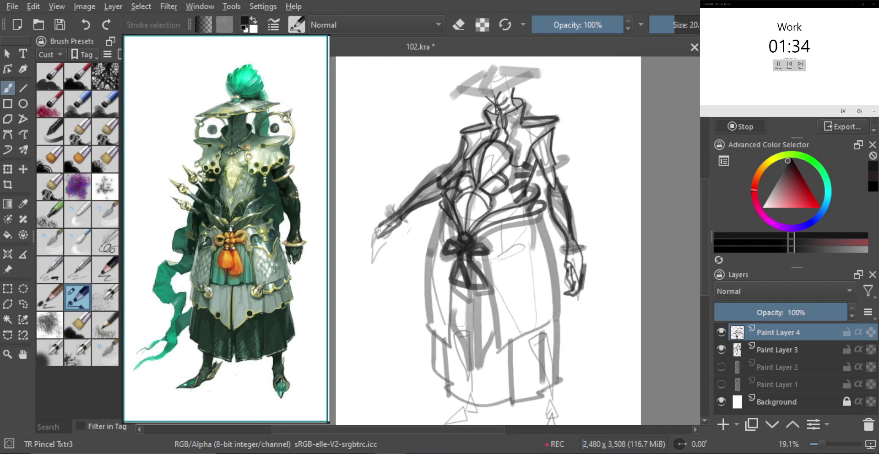
{"action": "mouse_move", "coordinate": [369, 252]}
{"action": "left_mouse_down"}
{"action": "mouse_move", "coordinate": [380, 234]}
{"action": "mouse_move", "coordinate": [380, 246]}
{"action": "left_mouse_up"}
{"action": "left_click_drag", "start_coordinate": [389, 233], "coordinate": [379, 245]}
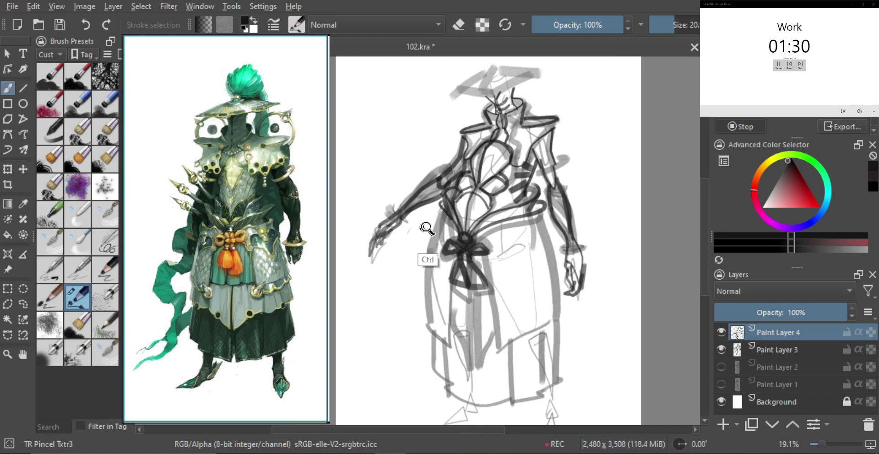
- Check the sketch in mirrored view and draw the central strip and its pointed end below the waist bow
{"action": "mouse_move", "coordinate": [426, 229]}
{"action": "left_mouse_down"}
{"action": "mouse_move", "coordinate": [432, 252]}
{"action": "mouse_move", "coordinate": [481, 206]}
{"action": "mouse_move", "coordinate": [414, 229]}
{"action": "mouse_move", "coordinate": [411, 272]}
{"action": "left_mouse_up"}
{"action": "key", "text": "m"}
{"action": "key", "text": "m"}
{"action": "key", "text": "ctrl+z"}
{"action": "left_click_drag", "start_coordinate": [410, 216], "coordinate": [412, 267]}
{"action": "mouse_move", "coordinate": [411, 219]}
{"action": "left_mouse_down"}
{"action": "mouse_move", "coordinate": [412, 268]}
{"action": "mouse_move", "coordinate": [434, 247]}
{"action": "left_mouse_up"}
{"action": "key", "text": "bracketleft"}
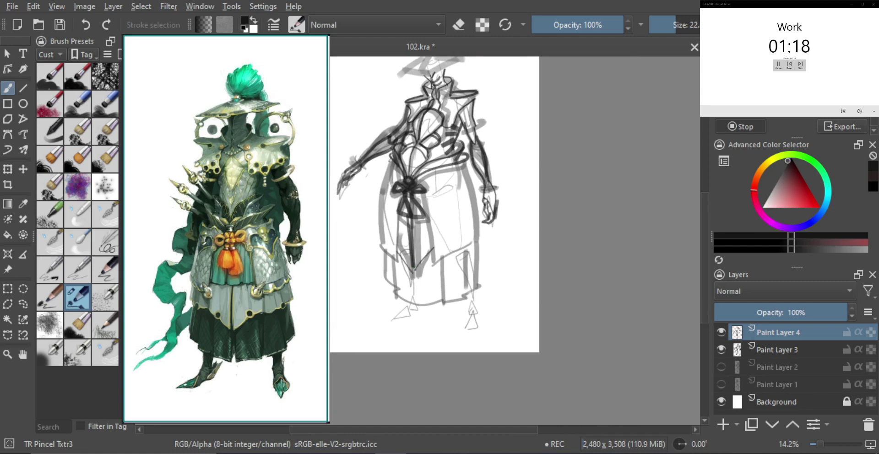
- Outline the curved outer edges of the upper skirt on both sides with a brush of about 22 px
{"action": "left_click_drag", "start_coordinate": [387, 173], "coordinate": [384, 249]}
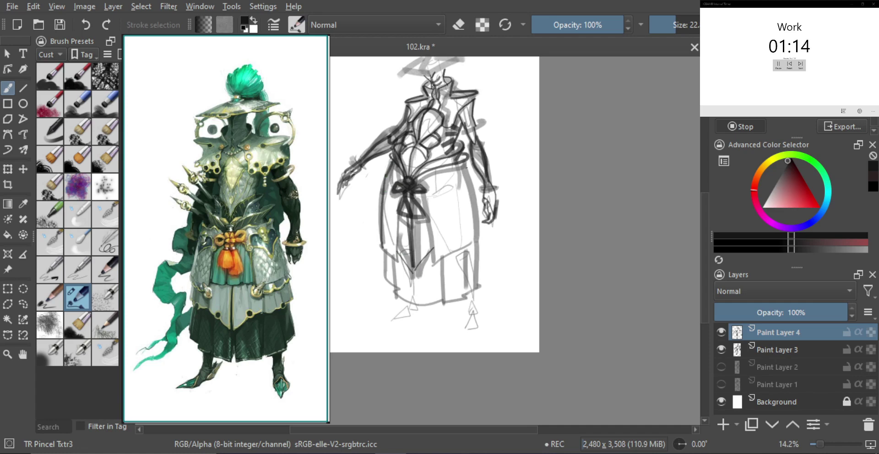
{"action": "left_click_drag", "start_coordinate": [389, 174], "coordinate": [418, 196]}
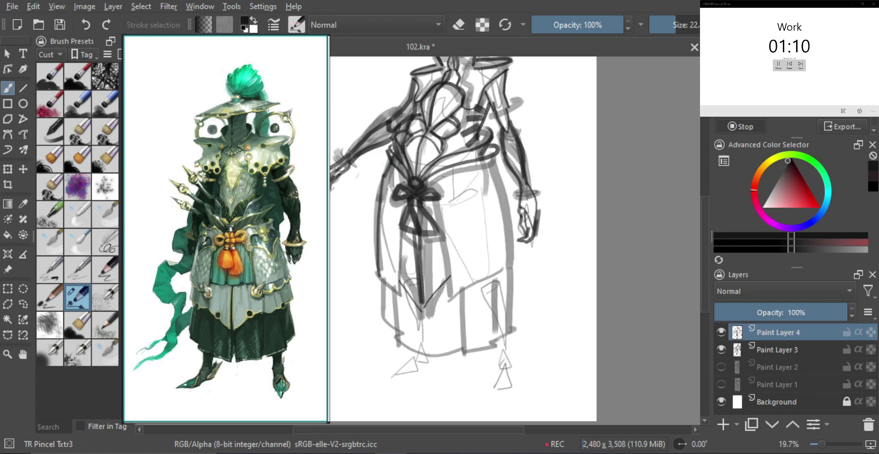
{"action": "mouse_move", "coordinate": [428, 183]}
{"action": "left_mouse_down"}
{"action": "mouse_move", "coordinate": [498, 162]}
{"action": "mouse_move", "coordinate": [502, 199]}
{"action": "left_mouse_up"}
{"action": "key", "text": "ctrl+z"}
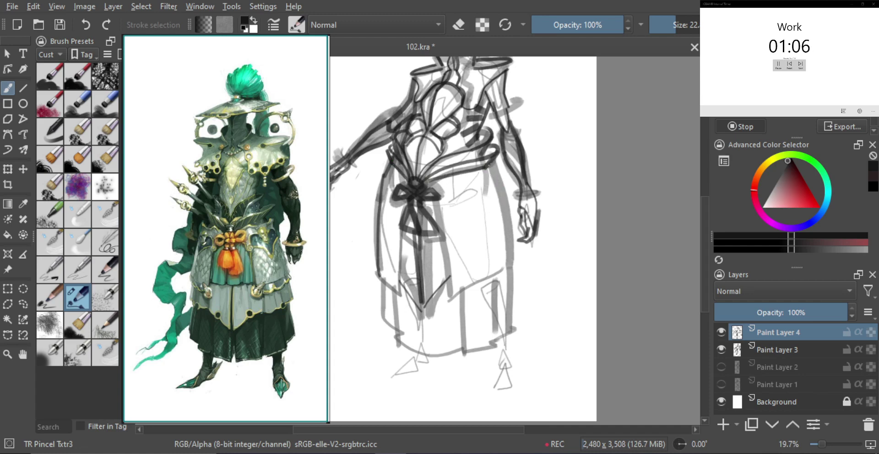
{"action": "mouse_move", "coordinate": [490, 163]}
{"action": "left_mouse_down"}
{"action": "mouse_move", "coordinate": [505, 206]}
{"action": "mouse_move", "coordinate": [510, 266]}
{"action": "left_mouse_up"}
{"action": "key", "text": "minus"}
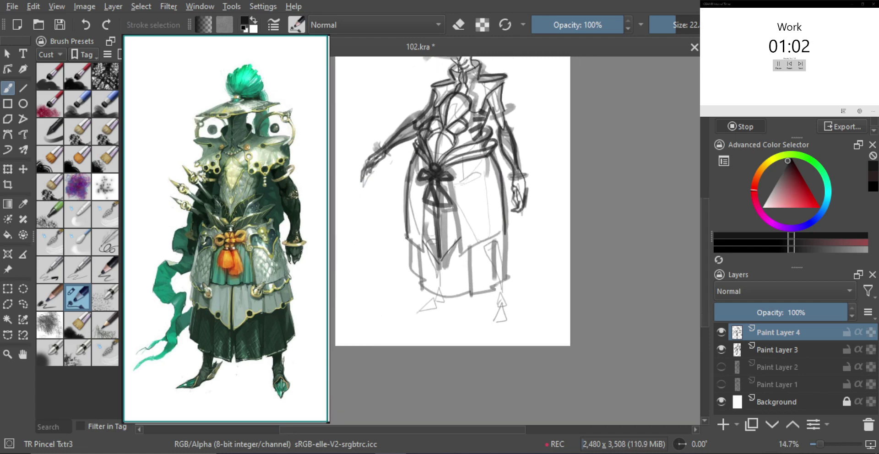
- Draw the upper skirt's pointed hem and the long edges of the cloth panel hanging from the bow
{"action": "left_click_drag", "start_coordinate": [406, 236], "coordinate": [423, 261]}
{"action": "left_click_drag", "start_coordinate": [426, 196], "coordinate": [423, 225]}
{"action": "left_click_drag", "start_coordinate": [452, 187], "coordinate": [459, 262]}
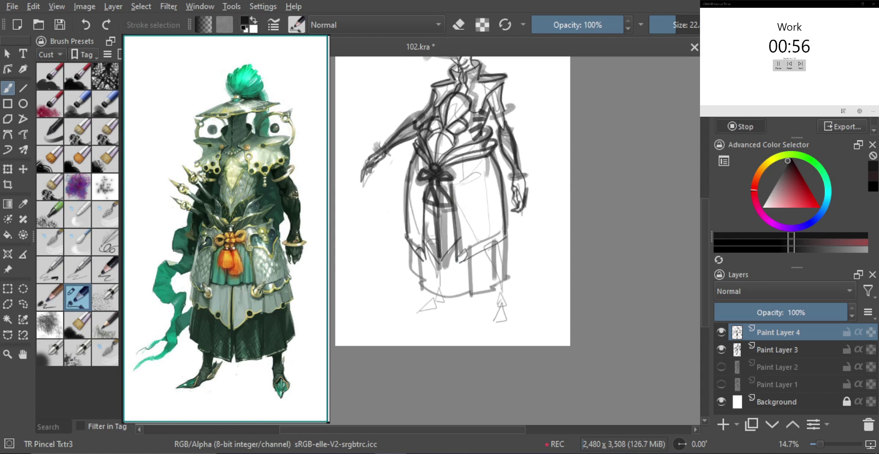
- Draw the lower skirt's side edges, bottom hem and vertical folds with a brush of about 25 px
{"action": "mouse_move", "coordinate": [413, 294]}
{"action": "left_mouse_down"}
{"action": "mouse_move", "coordinate": [418, 257]}
{"action": "mouse_move", "coordinate": [422, 289]}
{"action": "mouse_move", "coordinate": [463, 296]}
{"action": "left_mouse_up"}
{"action": "mouse_move", "coordinate": [471, 259]}
{"action": "left_mouse_down"}
{"action": "mouse_move", "coordinate": [471, 291]}
{"action": "mouse_move", "coordinate": [494, 278]}
{"action": "left_mouse_up"}
{"action": "left_click_drag", "start_coordinate": [495, 243], "coordinate": [494, 279]}
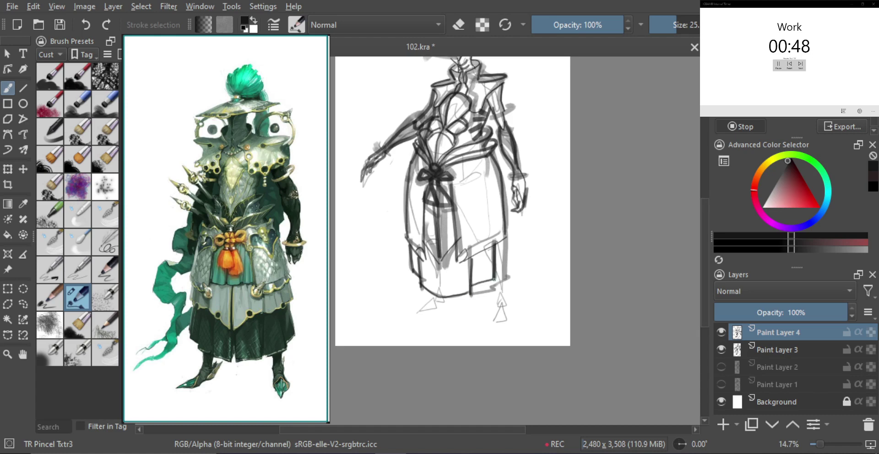
{"action": "key", "text": "ctrl+z"}
{"action": "mouse_move", "coordinate": [506, 241]}
{"action": "left_mouse_down"}
{"action": "mouse_move", "coordinate": [505, 264]}
{"action": "mouse_move", "coordinate": [475, 267]}
{"action": "left_mouse_up"}
{"action": "mouse_move", "coordinate": [455, 303]}
{"action": "left_mouse_down"}
{"action": "mouse_move", "coordinate": [476, 274]}
{"action": "mouse_move", "coordinate": [470, 264]}
{"action": "left_mouse_up"}
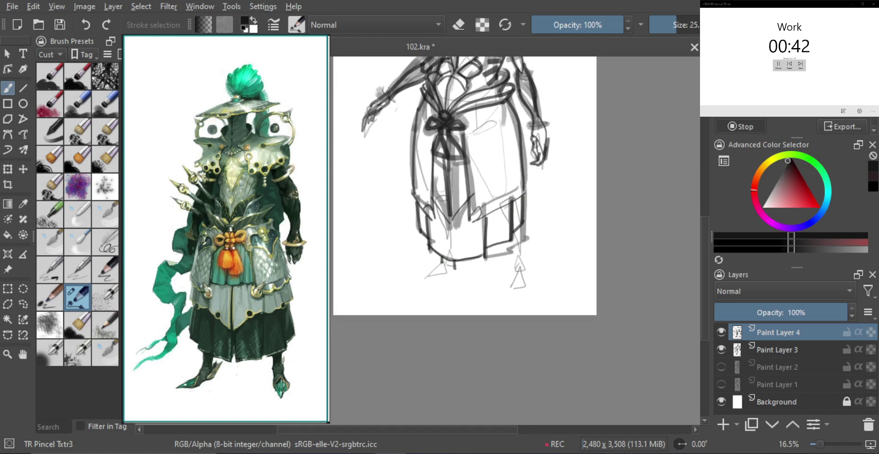
- Draw both pointed feet and their ankles below the lower skirt's hem
{"action": "mouse_move", "coordinate": [454, 267]}
{"action": "left_mouse_down"}
{"action": "mouse_move", "coordinate": [419, 279]}
{"action": "mouse_move", "coordinate": [447, 264]}
{"action": "left_mouse_up"}
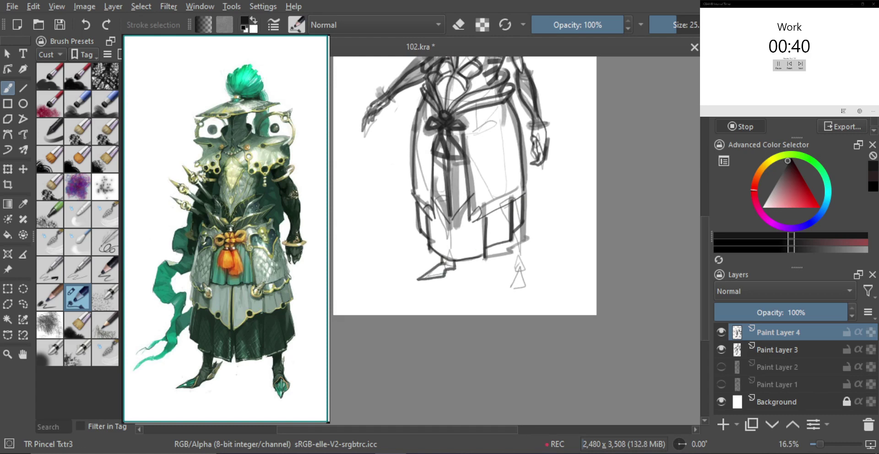
{"action": "left_click", "coordinate": [498, 265]}
{"action": "left_click_drag", "start_coordinate": [518, 231], "coordinate": [517, 254]}
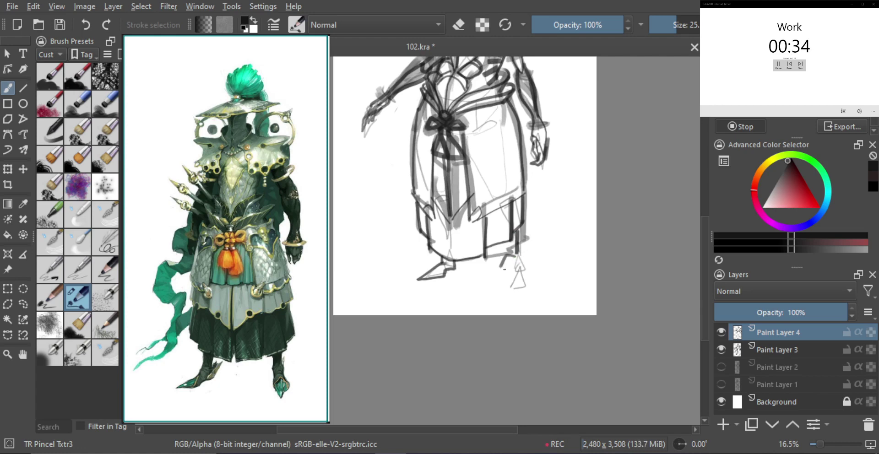
{"action": "key", "text": "ctrl+z"}
{"action": "left_click_drag", "start_coordinate": [493, 289], "coordinate": [502, 271]}
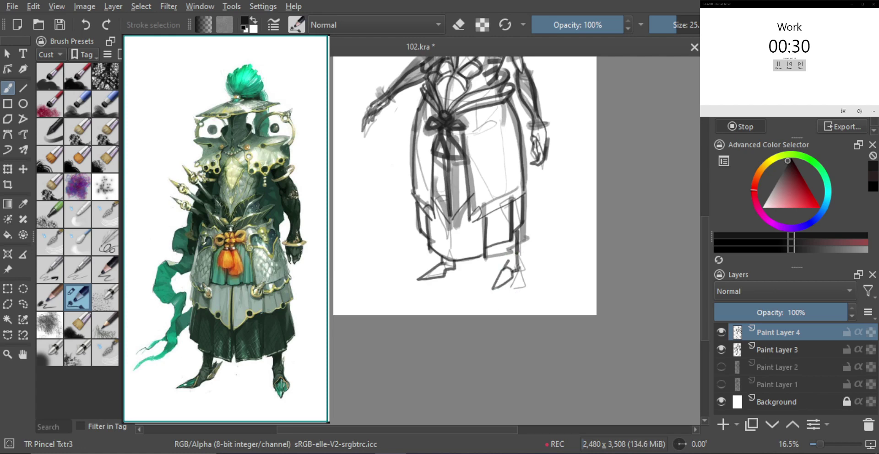
{"action": "left_click_drag", "start_coordinate": [514, 228], "coordinate": [509, 265]}
- Outline the wide conical hat's brim and crown, and add the plume on its top
{"action": "left_click_drag", "start_coordinate": [465, 106], "coordinate": [475, 126]}
{"action": "scroll", "coordinate": [474, 126], "scroll_direction": "up", "scroll_amount": 2}
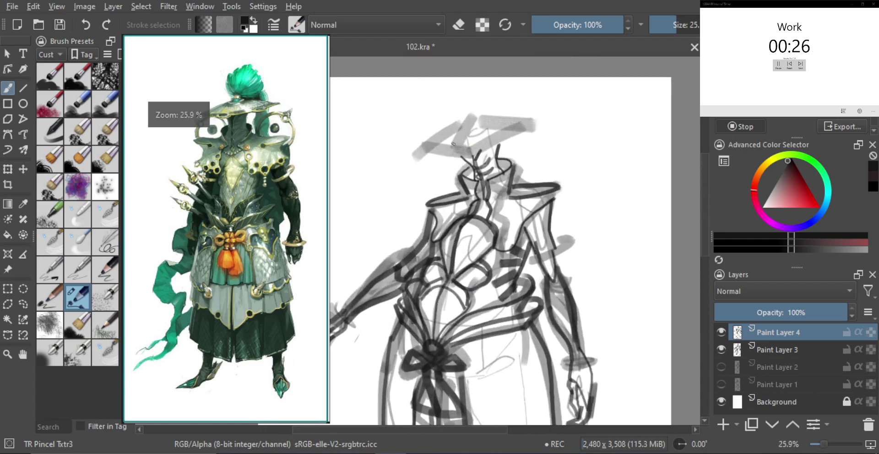
{"action": "mouse_move", "coordinate": [420, 149]}
{"action": "left_mouse_down"}
{"action": "mouse_move", "coordinate": [461, 157]}
{"action": "mouse_move", "coordinate": [529, 129]}
{"action": "left_mouse_up"}
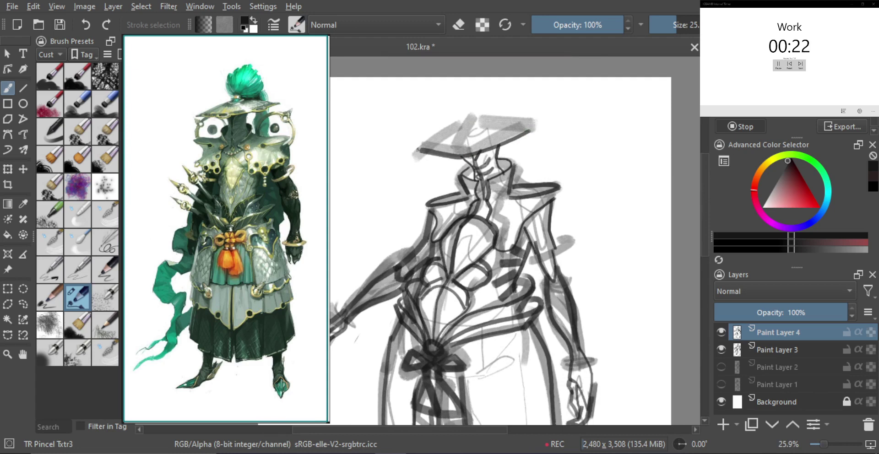
{"action": "mouse_move", "coordinate": [417, 147]}
{"action": "left_mouse_down"}
{"action": "mouse_move", "coordinate": [455, 126]}
{"action": "mouse_move", "coordinate": [455, 143]}
{"action": "mouse_move", "coordinate": [475, 118]}
{"action": "mouse_move", "coordinate": [535, 124]}
{"action": "left_mouse_up"}
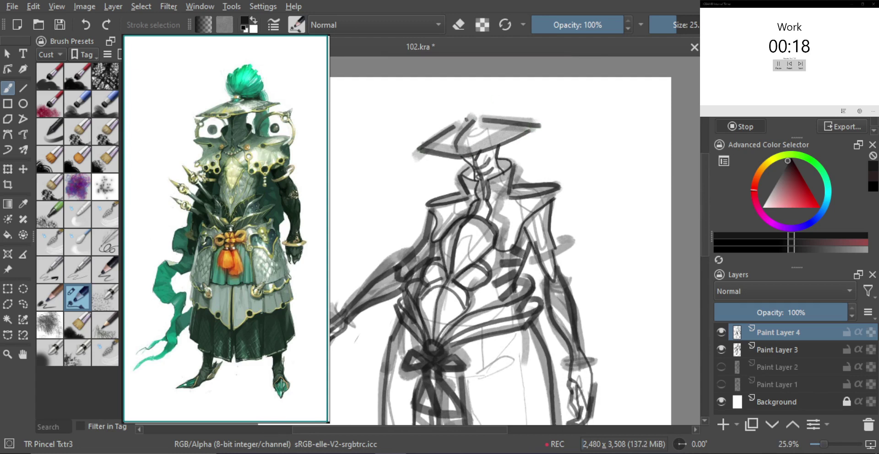
{"action": "mouse_move", "coordinate": [466, 122]}
{"action": "left_mouse_down"}
{"action": "mouse_move", "coordinate": [482, 119]}
{"action": "mouse_move", "coordinate": [463, 90]}
{"action": "mouse_move", "coordinate": [475, 114]}
{"action": "mouse_move", "coordinate": [482, 86]}
{"action": "mouse_move", "coordinate": [478, 114]}
{"action": "mouse_move", "coordinate": [513, 102]}
{"action": "mouse_move", "coordinate": [485, 115]}
{"action": "mouse_move", "coordinate": [505, 131]}
{"action": "left_mouse_up"}
{"action": "scroll", "coordinate": [504, 131], "scroll_direction": "down", "scroll_amount": 1}
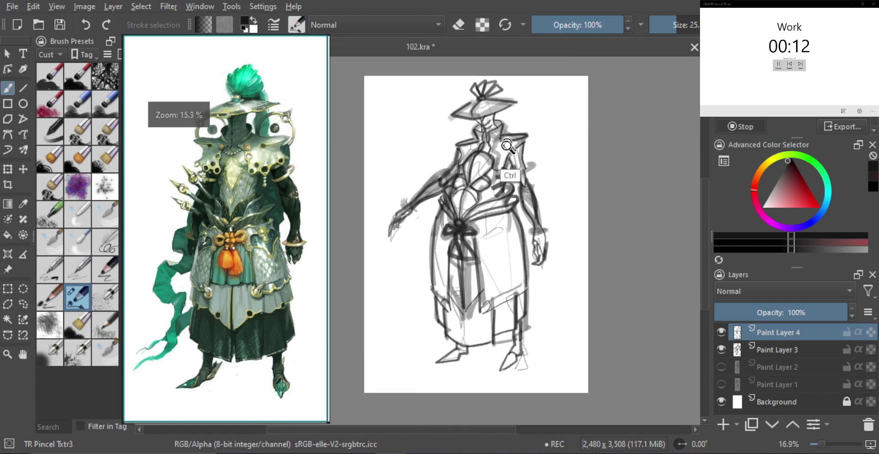
- Compare the darker linework with and without the rough sketch on Paint Layer 3 shown
{"action": "left_click", "coordinate": [721, 350]}
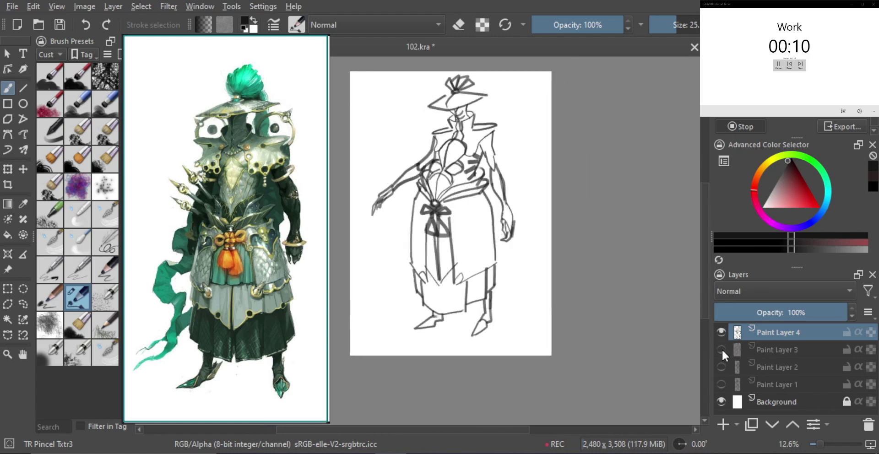
{"action": "left_click", "coordinate": [721, 348]}
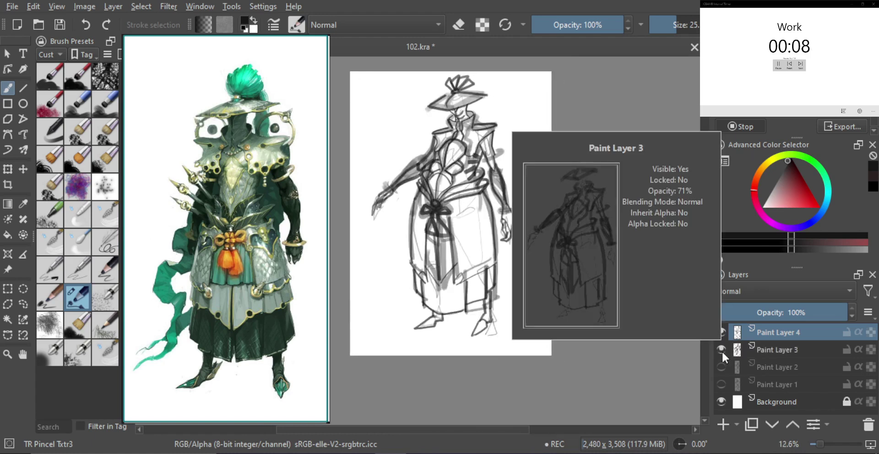
{"action": "left_click", "coordinate": [722, 350]}
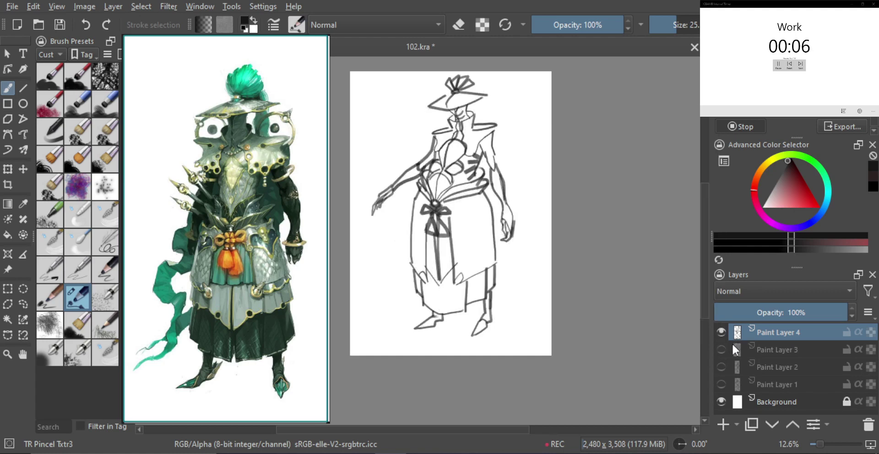
{"action": "left_click", "coordinate": [721, 349]}
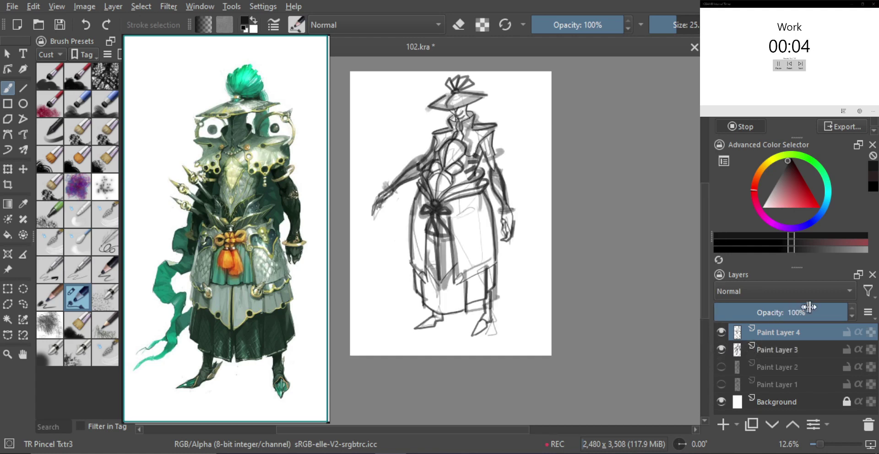
- Keep Paint Layer 4 at 100% opacity and set Paint Layer 3's opacity to 55%
{"action": "mouse_move", "coordinate": [809, 308]}
{"action": "left_mouse_down"}
{"action": "mouse_move", "coordinate": [782, 310]}
{"action": "mouse_move", "coordinate": [861, 320]}
{"action": "left_mouse_up"}
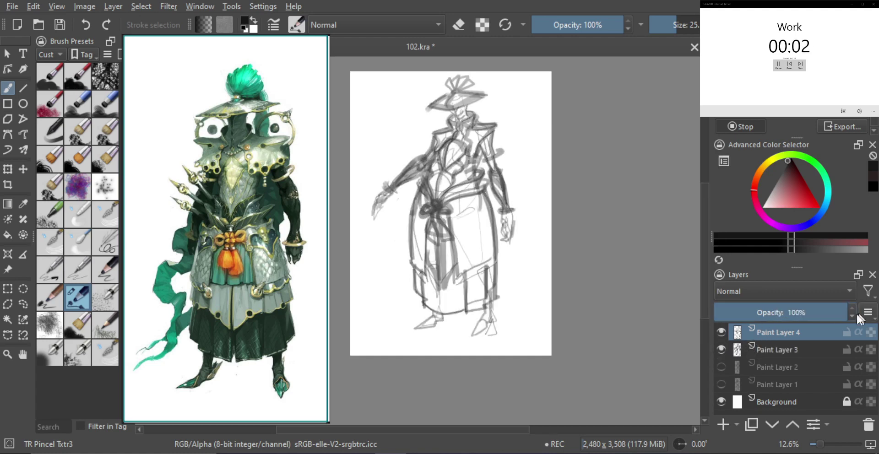
{"action": "left_click", "coordinate": [792, 345]}
{"action": "left_click_drag", "start_coordinate": [797, 315], "coordinate": [784, 314]}
- Switch to ICEAMB Interval Timer, pause the rest countdown, and return to the drawing in Krita
{"action": "left_click", "coordinate": [422, 453]}
{"action": "left_click", "coordinate": [590, 186]}
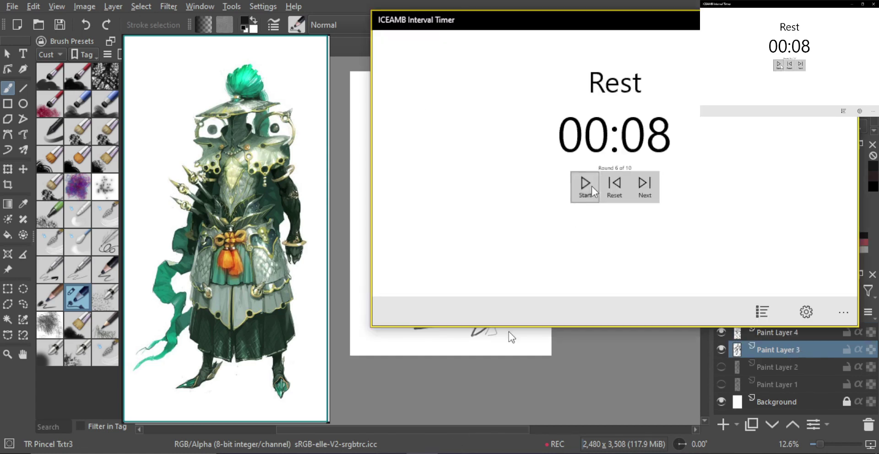
{"action": "left_click", "coordinate": [843, 18]}
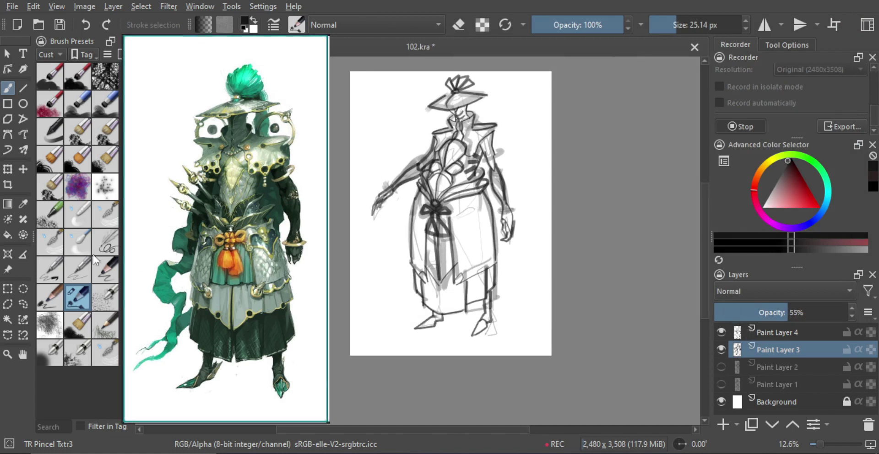
- Choose the TR Smooth Skin brush, add a paint layer above Paint Layer 3, and reduce the brush size
{"action": "left_click", "coordinate": [52, 354]}
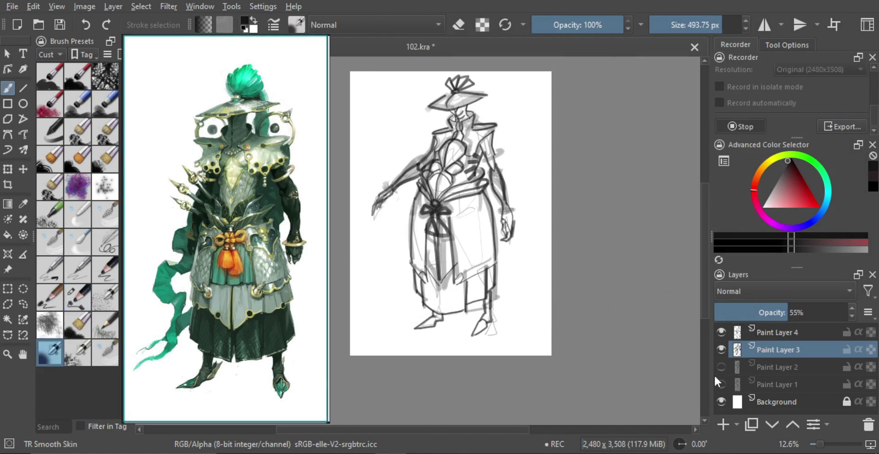
{"action": "left_click", "coordinate": [724, 424]}
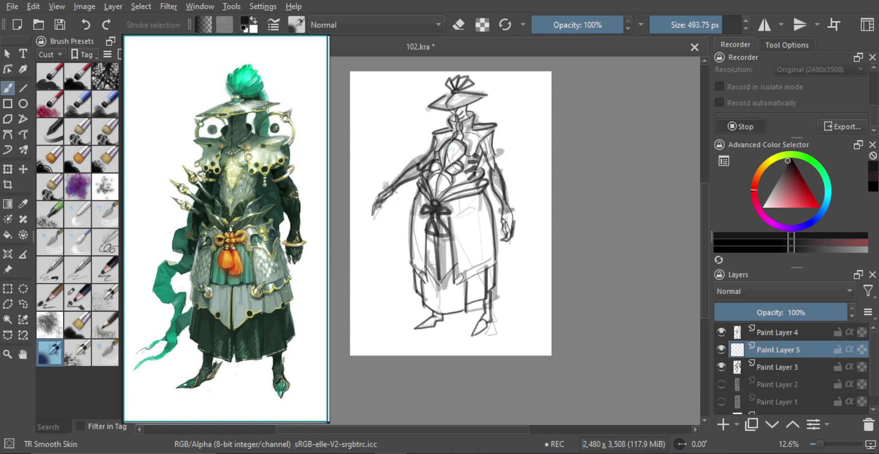
{"action": "scroll", "coordinate": [458, 165], "scroll_direction": "up", "scroll_amount": 1}
{"action": "left_click_drag", "start_coordinate": [488, 130], "coordinate": [449, 108], "text": "shift"}
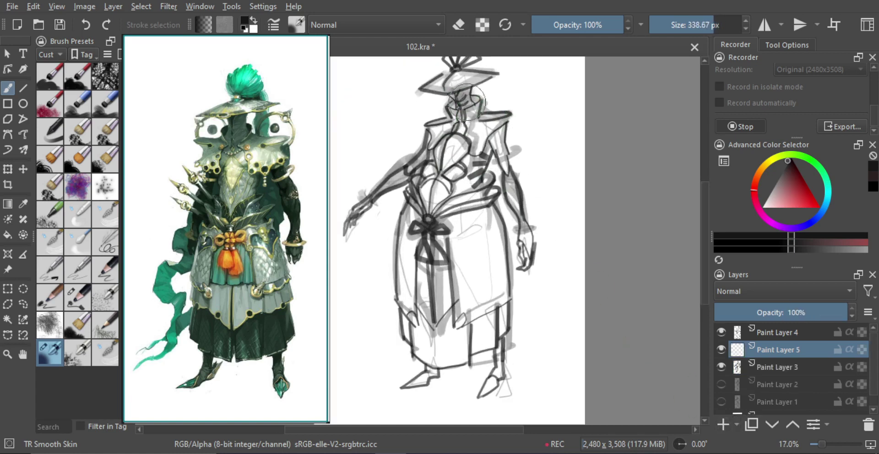
- Shade the side of the chest and the cloth panel below the bow with soft strokes
{"action": "mouse_move", "coordinate": [490, 137]}
{"action": "left_mouse_down"}
{"action": "mouse_move", "coordinate": [496, 153]}
{"action": "mouse_move", "coordinate": [487, 155]}
{"action": "left_mouse_up"}
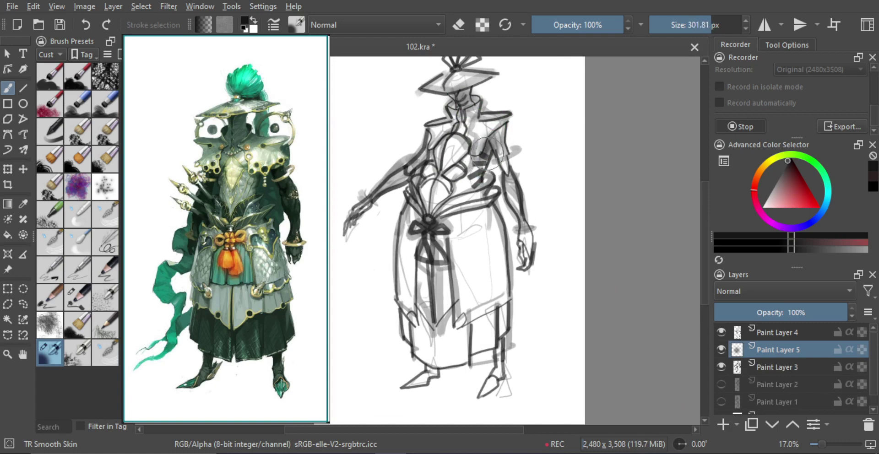
{"action": "mouse_move", "coordinate": [440, 180]}
{"action": "left_mouse_down", "text": "shift"}
{"action": "mouse_move", "coordinate": [457, 183]}
{"action": "mouse_move", "coordinate": [451, 169]}
{"action": "mouse_move", "coordinate": [472, 174]}
{"action": "mouse_move", "coordinate": [473, 163]}
{"action": "mouse_move", "coordinate": [459, 185]}
{"action": "mouse_move", "coordinate": [426, 179]}
{"action": "mouse_move", "coordinate": [455, 166]}
{"action": "left_mouse_up", "text": "shift"}
{"action": "left_click_drag", "start_coordinate": [454, 227], "coordinate": [456, 226], "text": "shift"}
{"action": "mouse_move", "coordinate": [416, 244]}
{"action": "left_mouse_down"}
{"action": "mouse_move", "coordinate": [418, 233]}
{"action": "mouse_move", "coordinate": [429, 266]}
{"action": "mouse_move", "coordinate": [434, 247]}
{"action": "left_mouse_up"}
{"action": "left_click_drag", "start_coordinate": [443, 278], "coordinate": [444, 278], "text": "shift"}
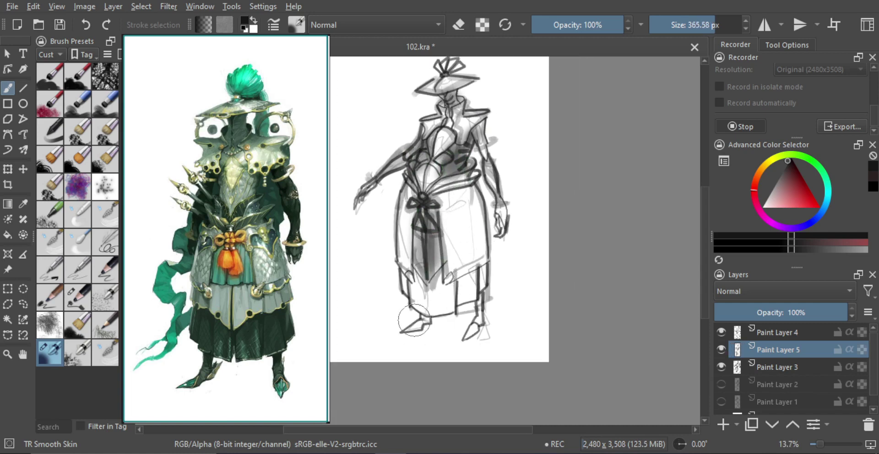
- Add soft shading to the lower skirt, around the feet, and across the torso and waist
{"action": "left_click_drag", "start_coordinate": [424, 311], "coordinate": [415, 319]}
{"action": "mouse_move", "coordinate": [473, 310]}
{"action": "left_mouse_down"}
{"action": "mouse_move", "coordinate": [478, 320]}
{"action": "mouse_move", "coordinate": [423, 309]}
{"action": "mouse_move", "coordinate": [425, 320]}
{"action": "mouse_move", "coordinate": [438, 309]}
{"action": "mouse_move", "coordinate": [468, 326]}
{"action": "mouse_move", "coordinate": [478, 312]}
{"action": "mouse_move", "coordinate": [452, 328]}
{"action": "mouse_move", "coordinate": [483, 263]}
{"action": "mouse_move", "coordinate": [423, 293]}
{"action": "mouse_move", "coordinate": [430, 277]}
{"action": "left_mouse_up"}
{"action": "key", "text": "ctrl+z"}
{"action": "key", "text": "ctrl+z"}
{"action": "mouse_move", "coordinate": [446, 157]}
{"action": "left_mouse_down"}
{"action": "mouse_move", "coordinate": [440, 197]}
{"action": "mouse_move", "coordinate": [465, 191]}
{"action": "mouse_move", "coordinate": [431, 191]}
{"action": "mouse_move", "coordinate": [446, 181]}
{"action": "left_mouse_up"}
{"action": "left_click_drag", "start_coordinate": [434, 215], "coordinate": [417, 237]}
{"action": "mouse_move", "coordinate": [433, 204]}
{"action": "left_mouse_down"}
{"action": "mouse_move", "coordinate": [443, 203]}
{"action": "mouse_move", "coordinate": [449, 228]}
{"action": "mouse_move", "coordinate": [471, 210]}
{"action": "left_mouse_up"}
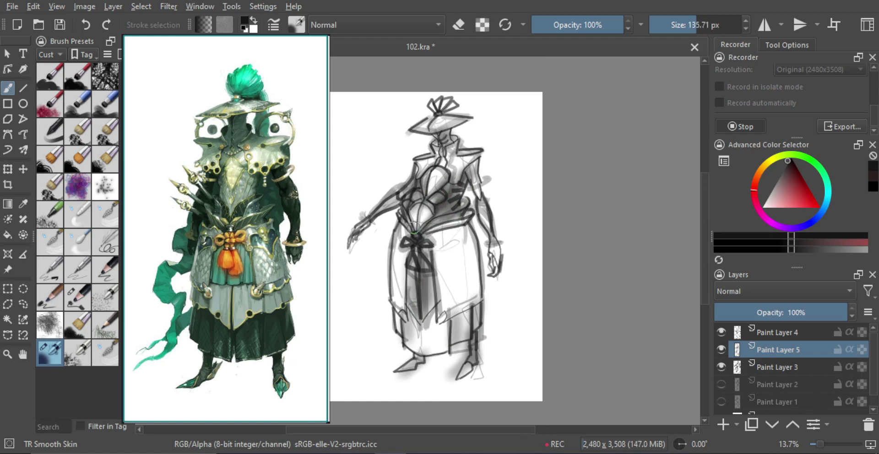
- Check the shaded figure in mirrored view and stop the canvas recording
{"action": "key", "text": "m"}
{"action": "key", "text": "m"}
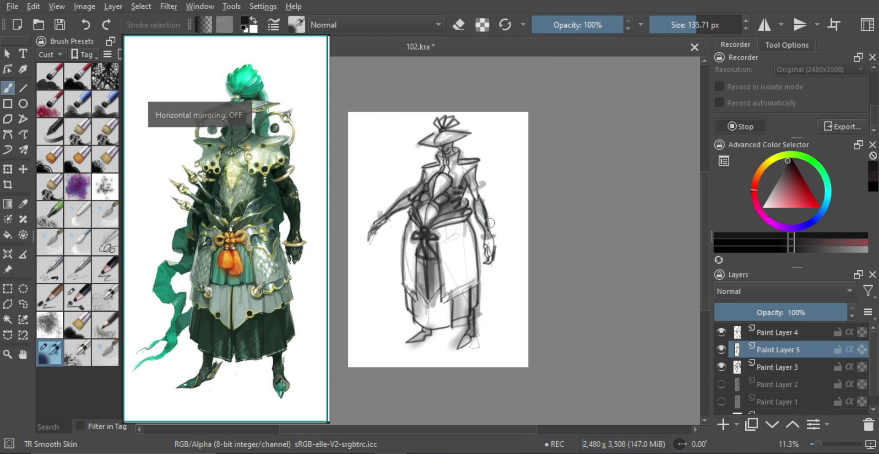
{"action": "left_click", "coordinate": [736, 133]}
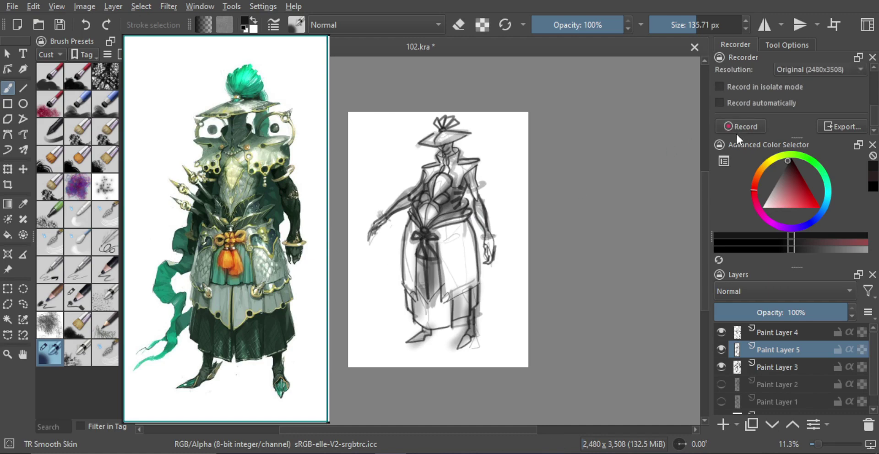